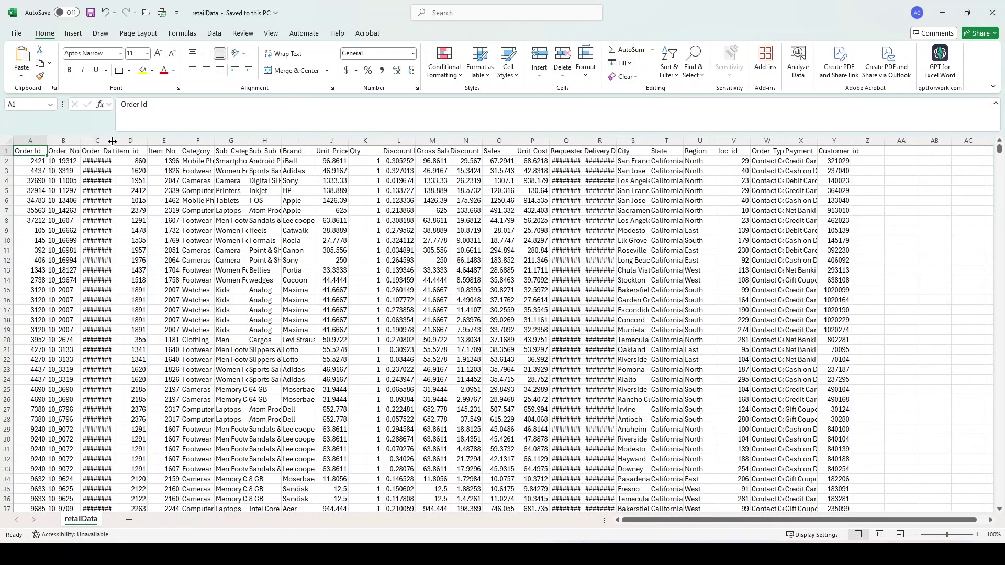
Step: Widen the Order_Date column and autofit the columns from item_id through Brand
drag(115, 140, 139, 137)
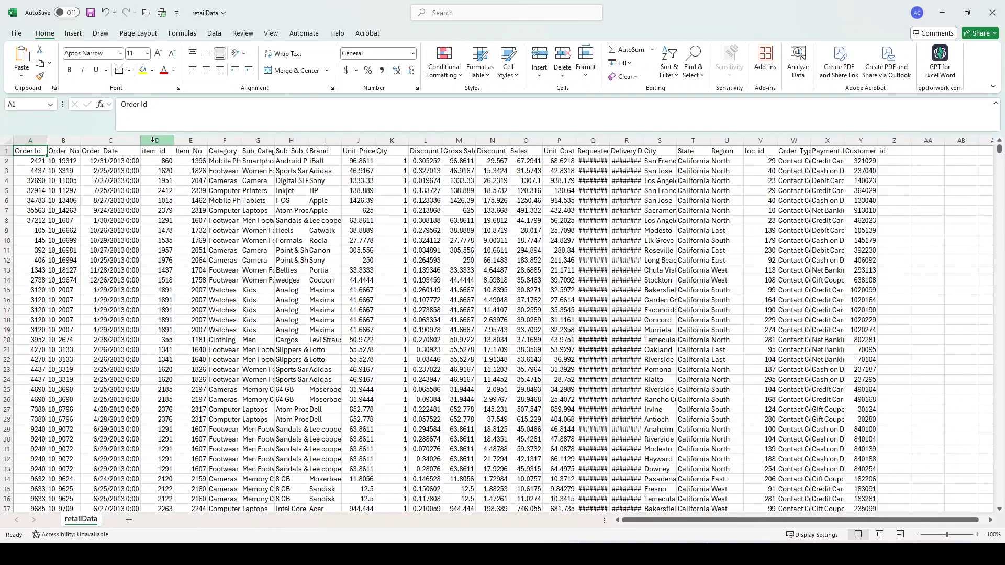
drag(153, 139, 325, 140)
double_click(308, 140)
Step: Go over the Unit_Price and Qty columns and autofit the Discount Percent column
click(512, 140)
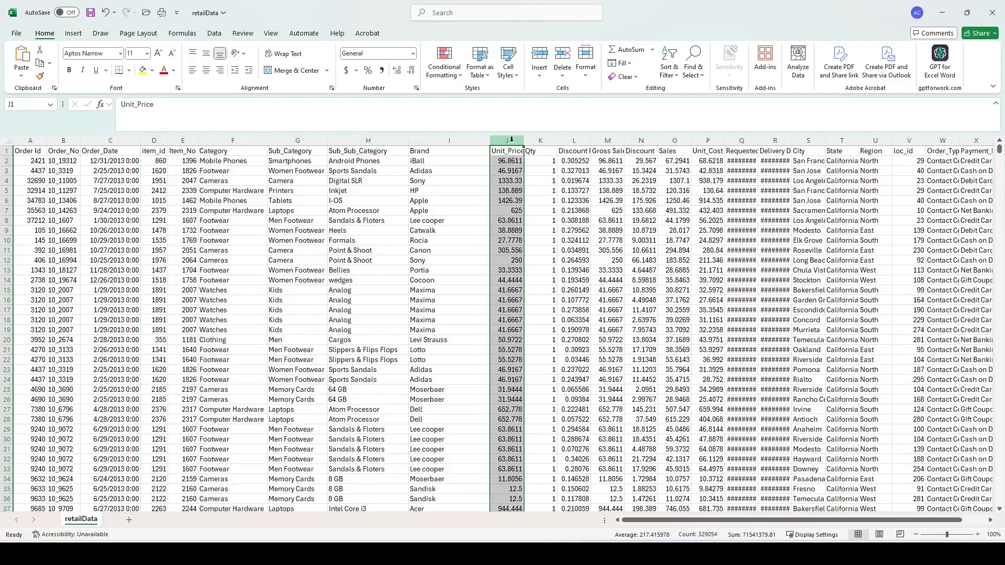
click(541, 140)
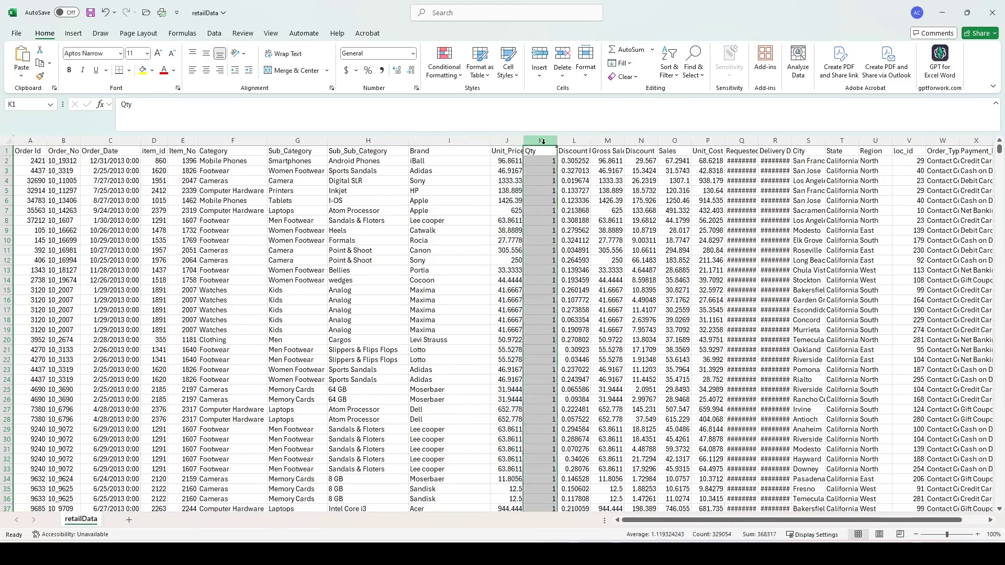
click(573, 141)
double_click(590, 141)
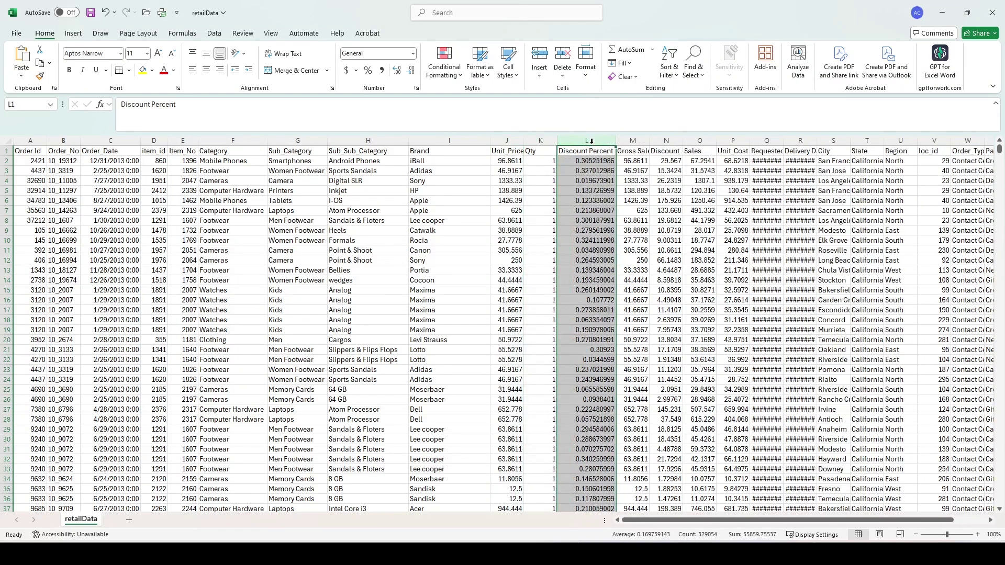
Step: Go over the columns from Gross Sales to Unit_Cost and autofit the Requested_Date and Delivery Date columns
click(632, 140)
click(664, 140)
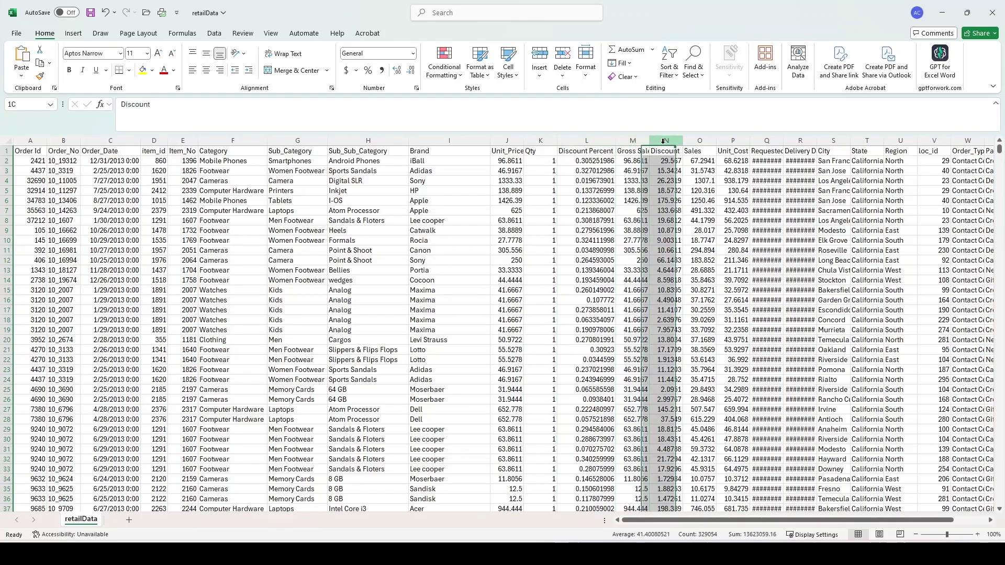
click(697, 141)
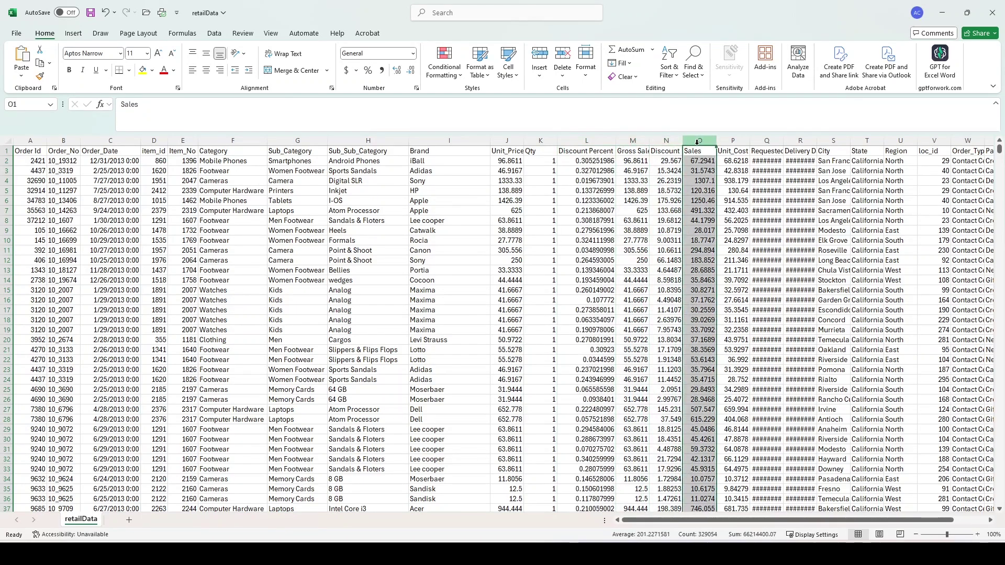
click(734, 140)
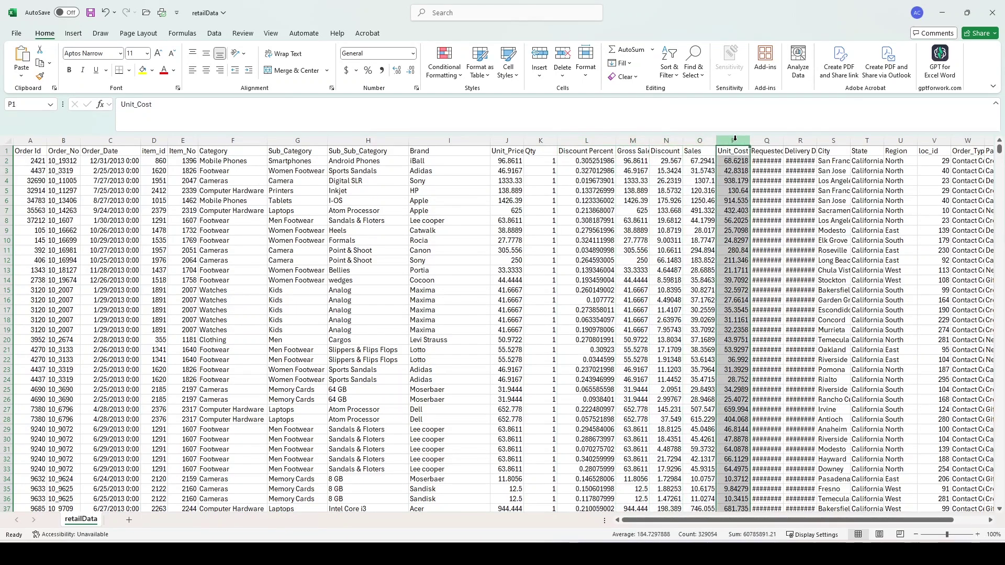
click(767, 140)
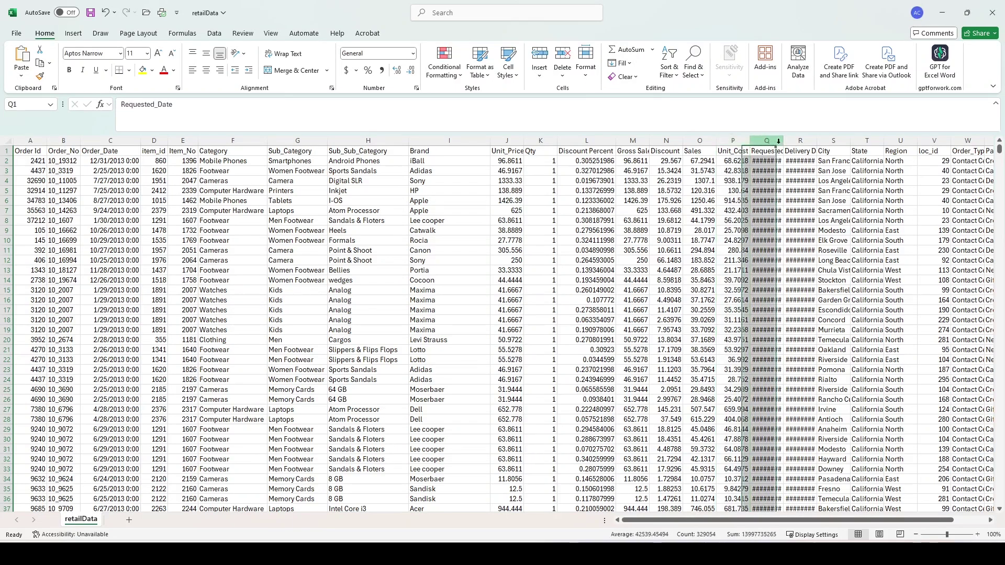
double_click(784, 141)
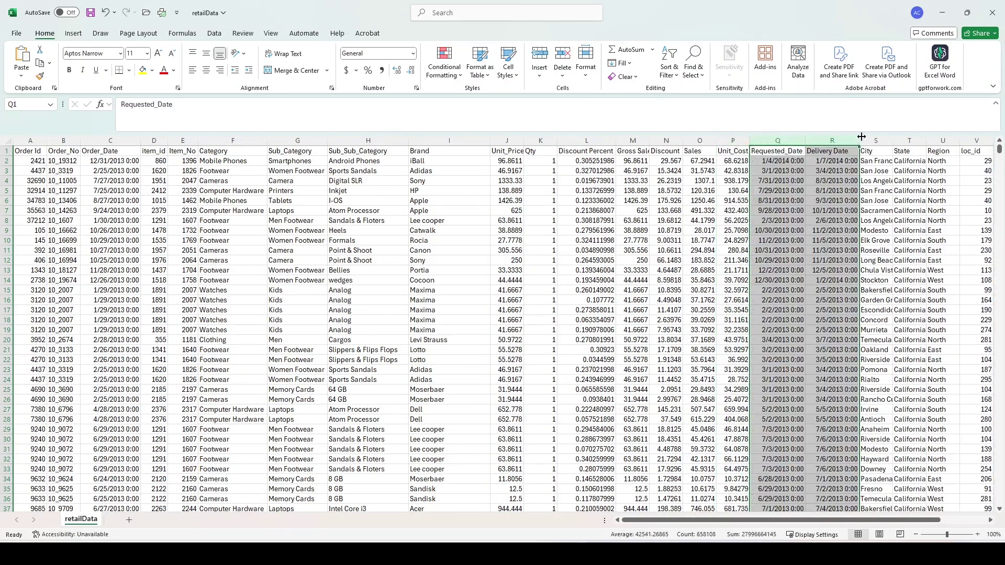
Step: Go over the City column and autofit the Order_Type, Payment_Method and Customer_id columns
click(876, 141)
drag(670, 522, 712, 522)
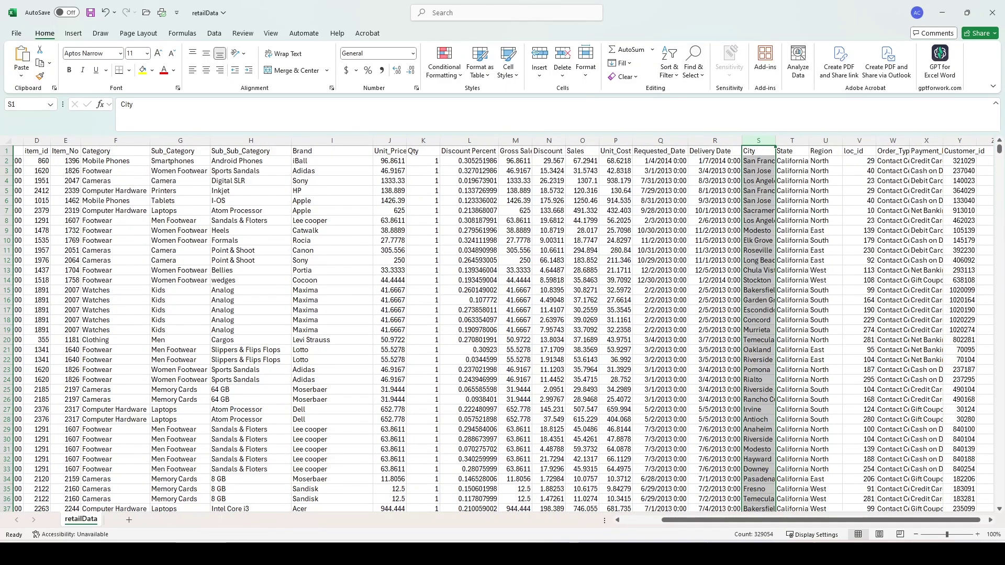
click(901, 142)
drag(901, 143, 958, 142)
double_click(943, 140)
click(867, 180)
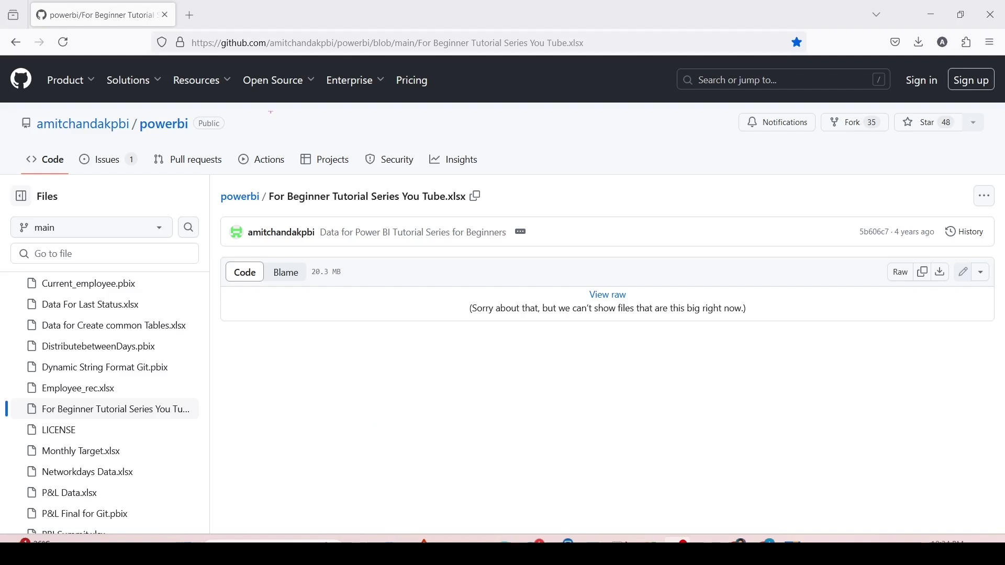
Step: Copy the raw file link of For Beginner Tutorial Series You Tube.xlsx from its GitHub page
drag(186, 37, 594, 63)
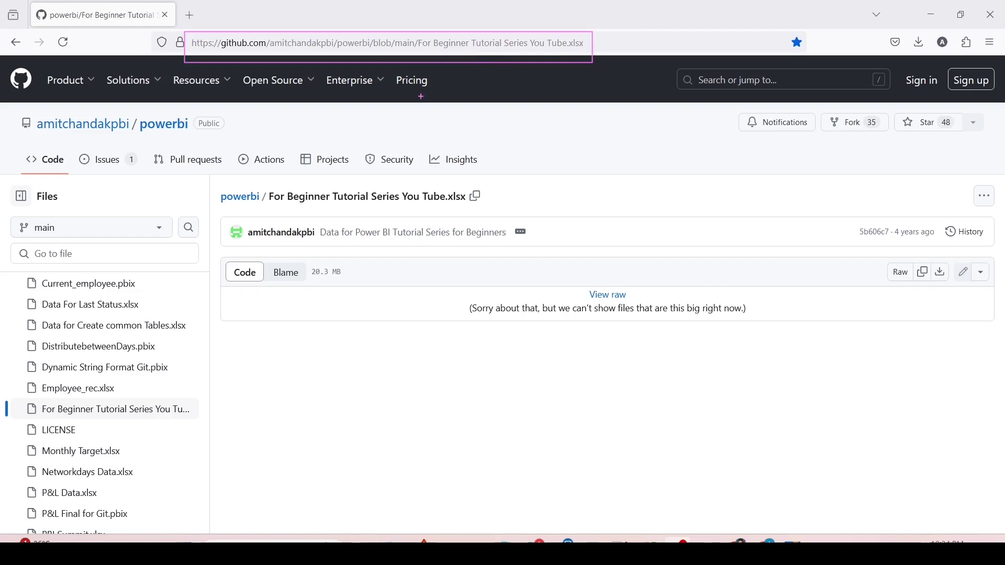
right_click(899, 274)
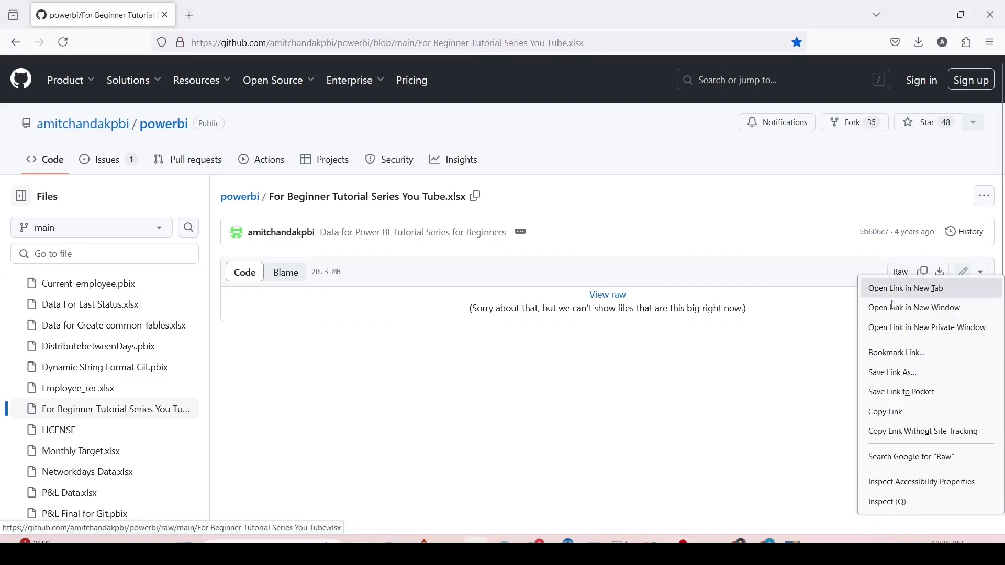
click(888, 414)
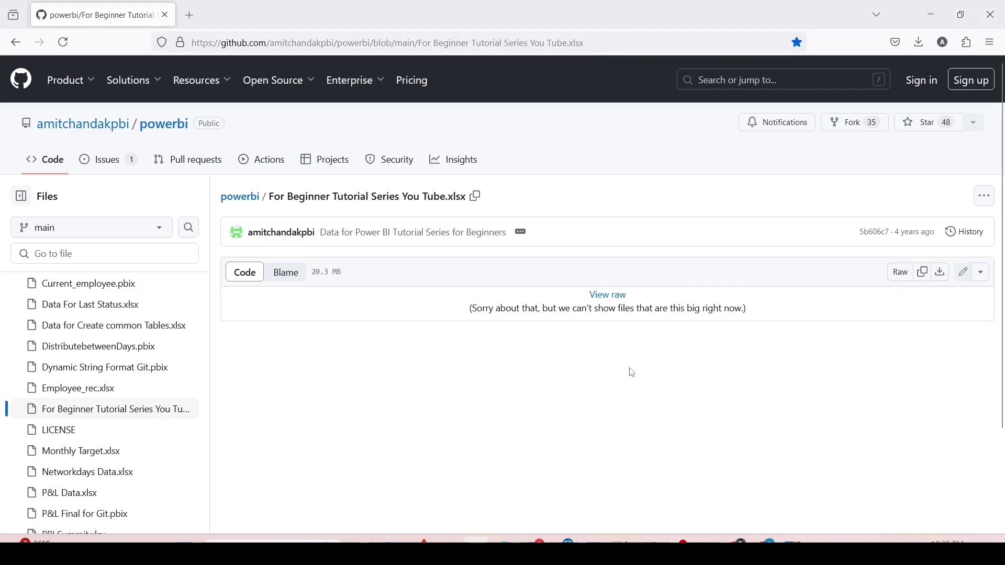
Step: Switch to Power BI Desktop and connect to a web data source using the copied raw file link
key(alt+Tab)
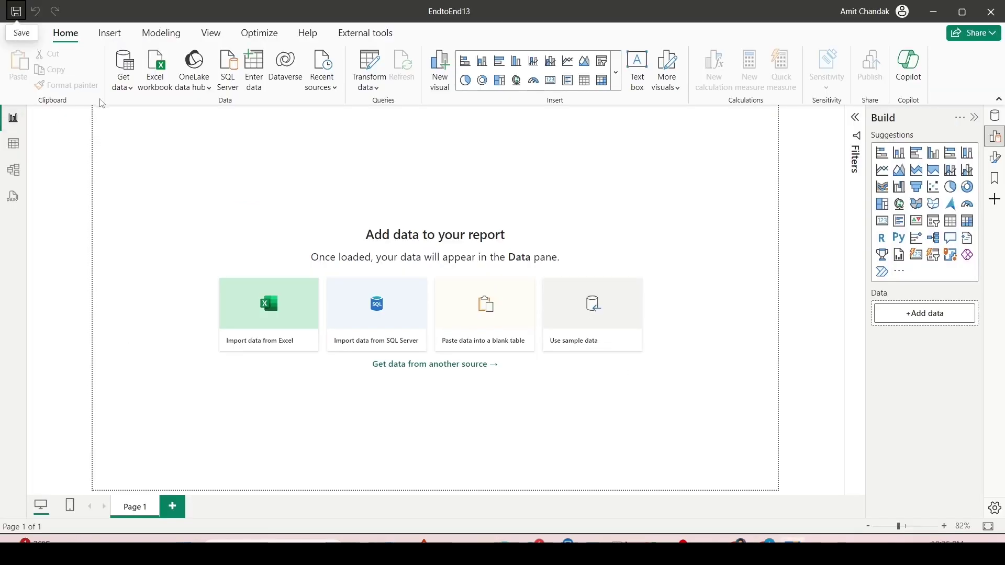
click(124, 85)
click(139, 275)
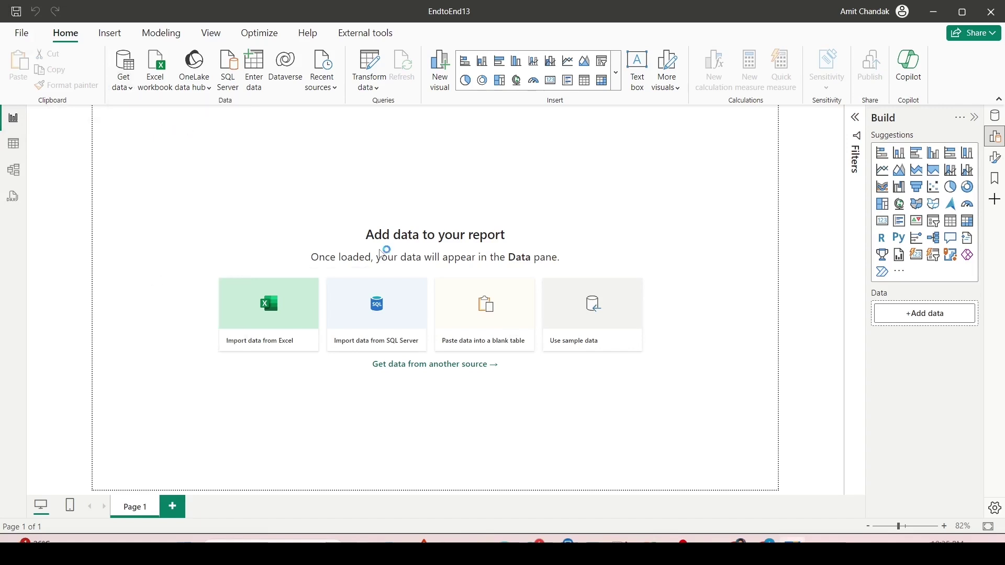
key(ctrl+v)
click(633, 314)
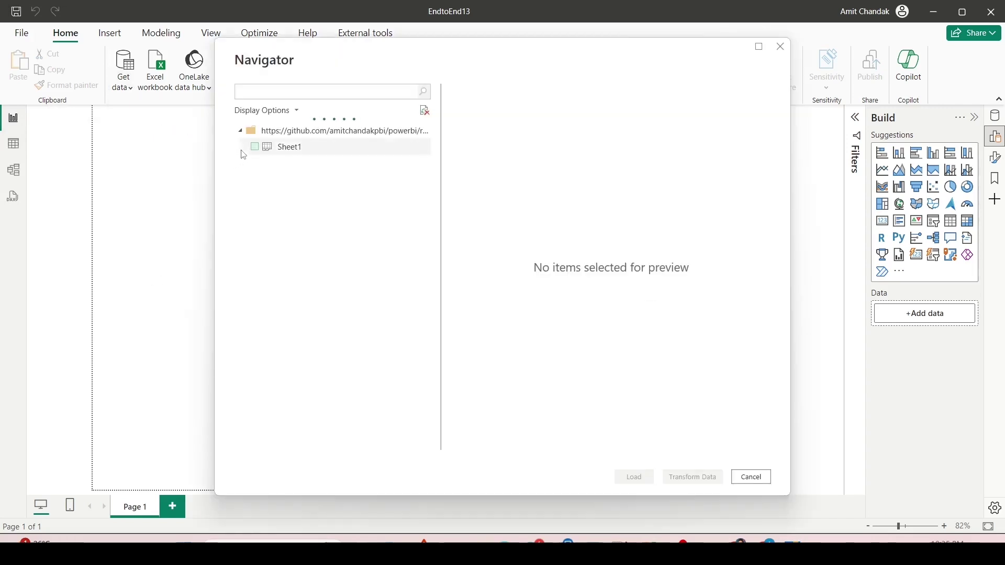
Step: Select Sheet1 from the web workbook and open it in Power Query Editor for transformation
click(255, 147)
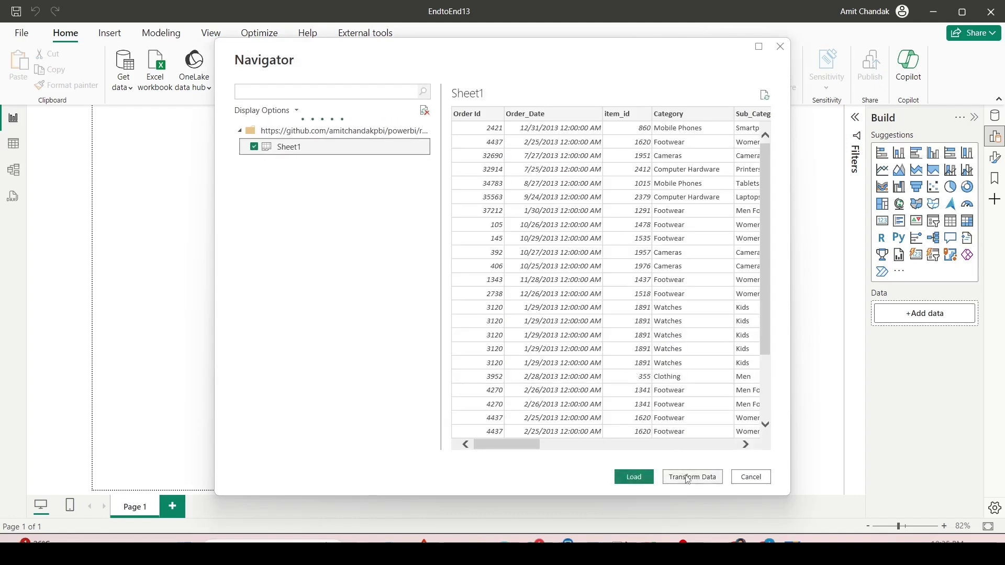
key(alt+Tab)
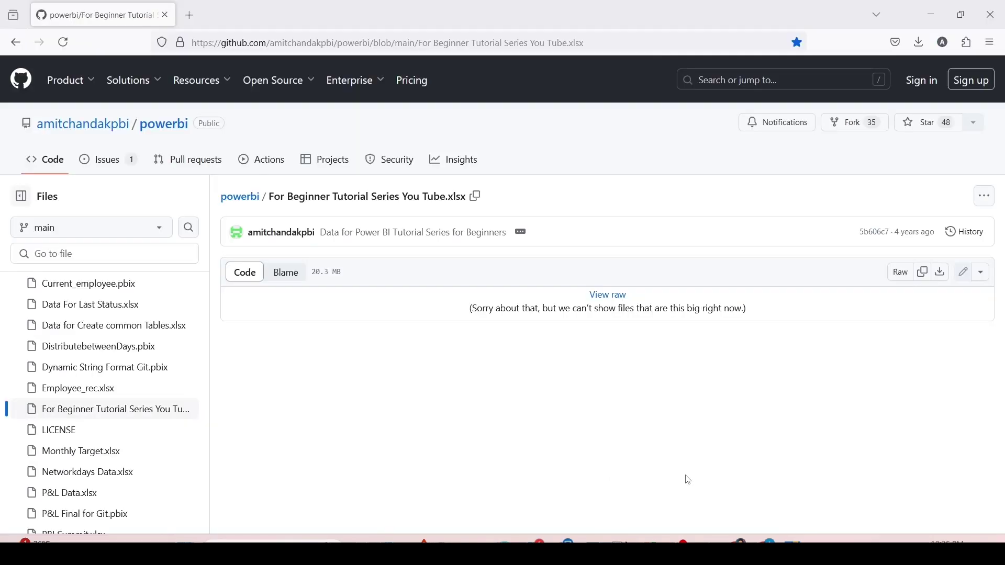
key(alt+Tab)
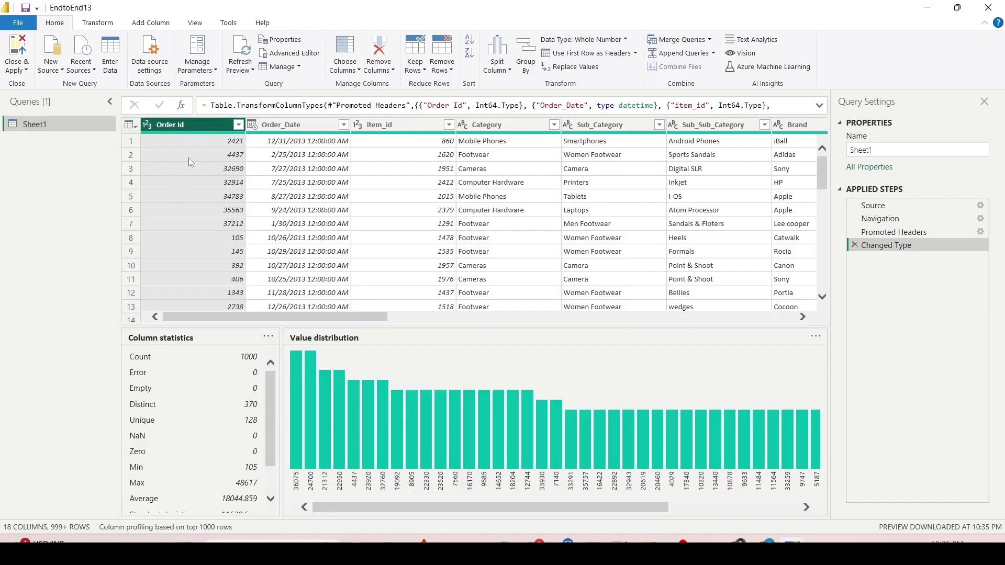
Step: Examine the order date column and the item columns from item_id through Brand in the Sheet1 query
click(302, 131)
click(401, 123)
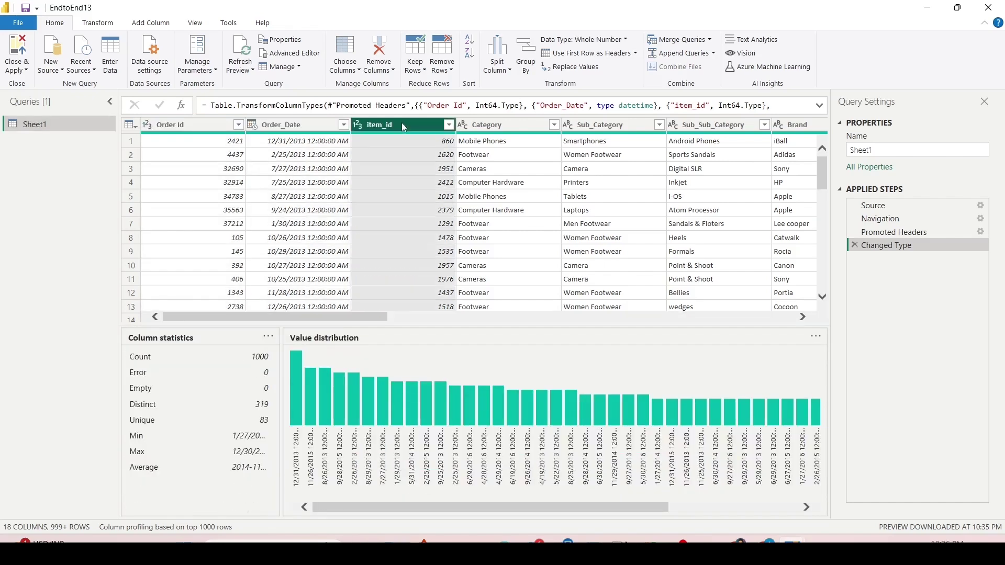
ctrl+click(510, 132)
key(shift+Right)
key(shift+Right)
key(shift+Right)
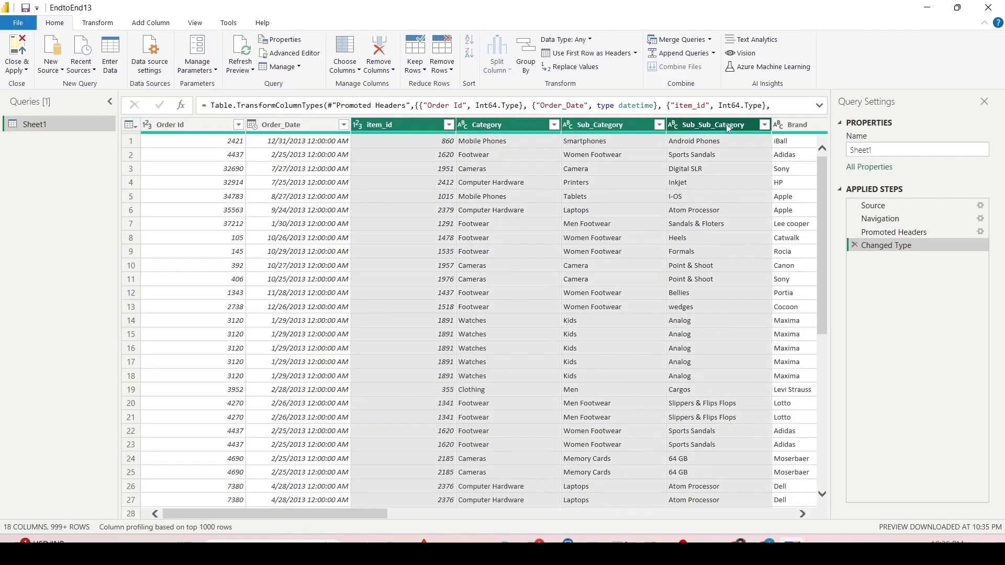
drag(250, 516, 705, 495)
key(ctrl+a)
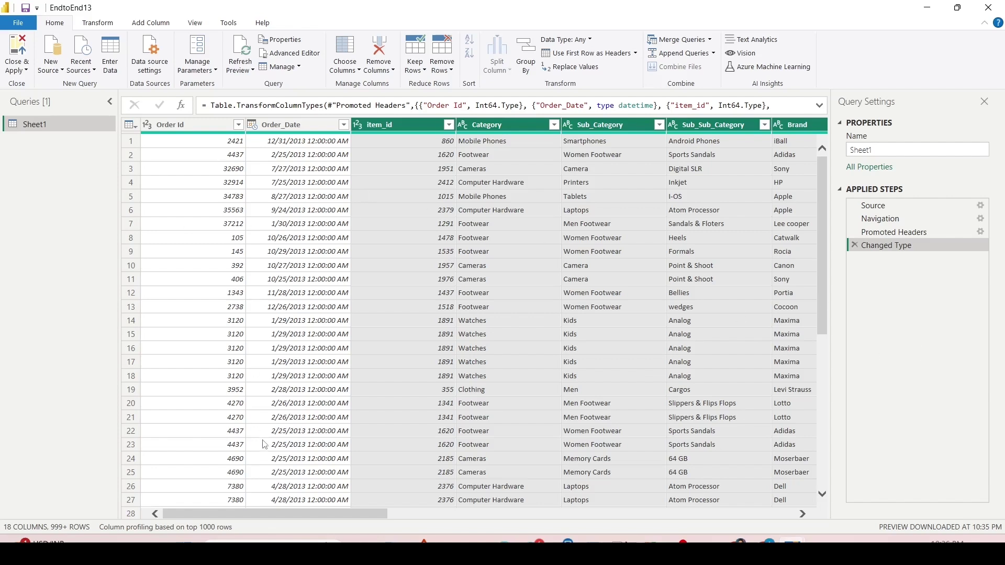
Step: Examine the location, Order_Type, Payment_Method and Customer_id columns and the operations available for Order_Type
drag(251, 515, 678, 518)
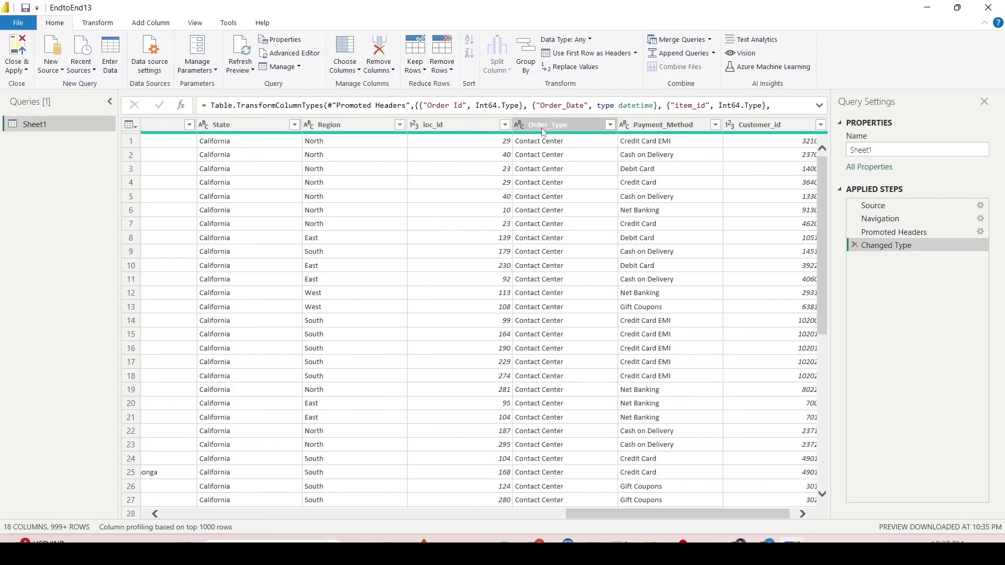
right_click(543, 131)
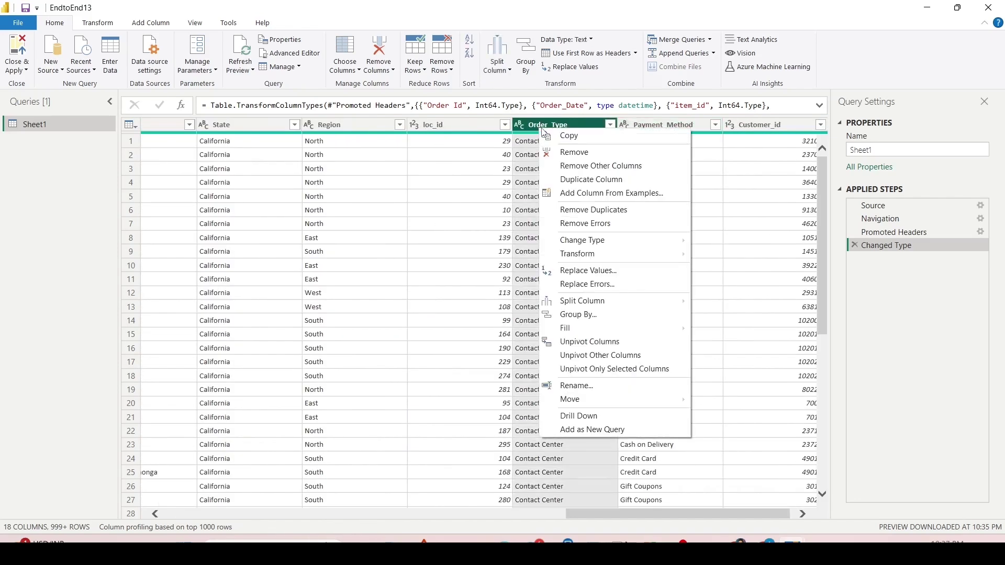
click(583, 430)
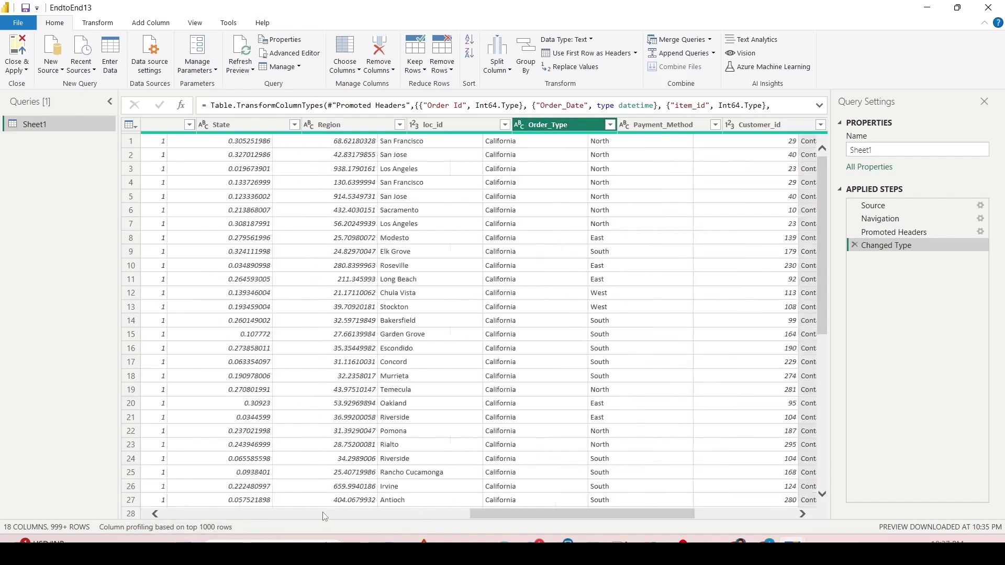
click(325, 514)
drag(378, 515, 198, 515)
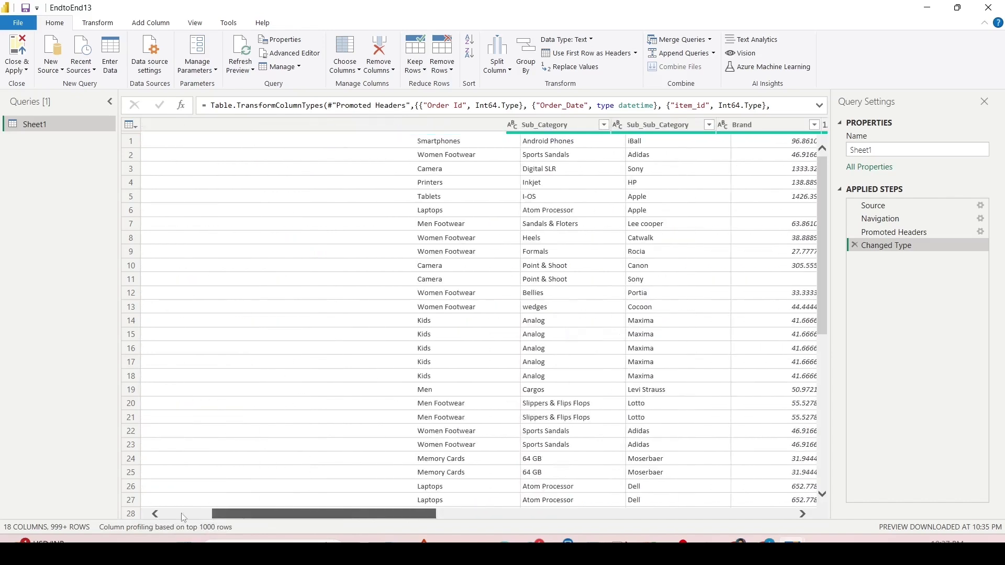
Step: Duplicate the Sheet1 query and compare the applied steps of the original and the duplicate
right_click(46, 126)
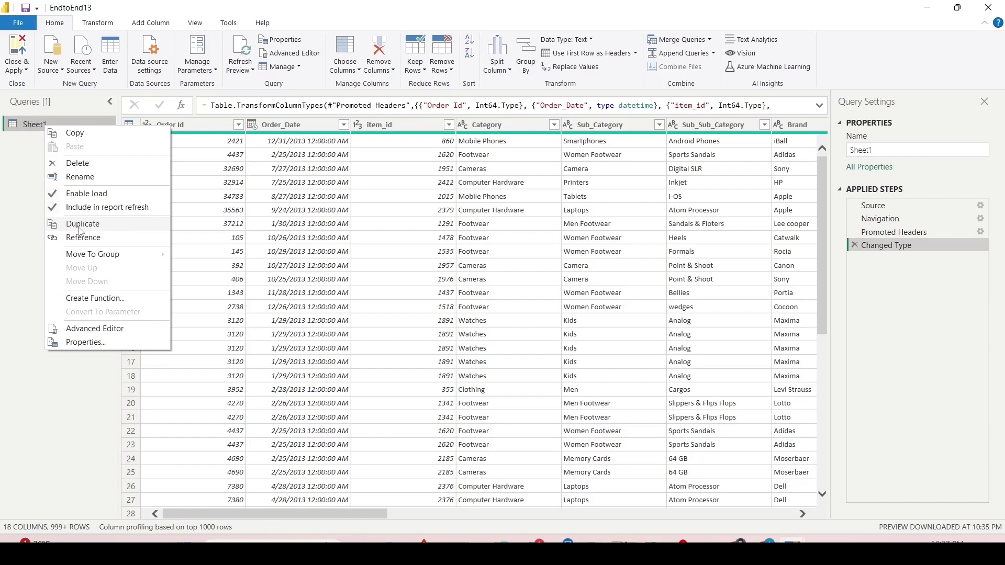
click(82, 224)
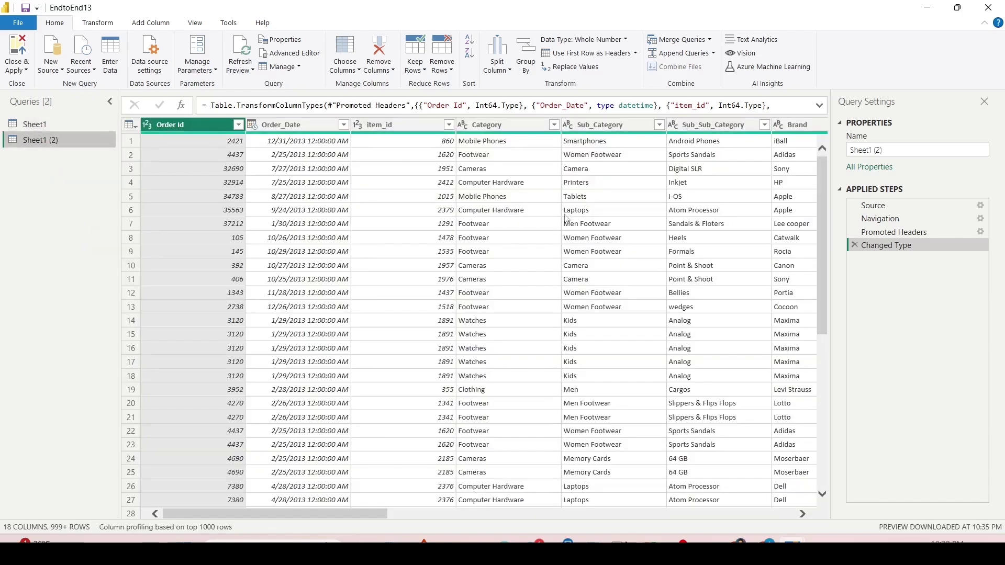
click(42, 124)
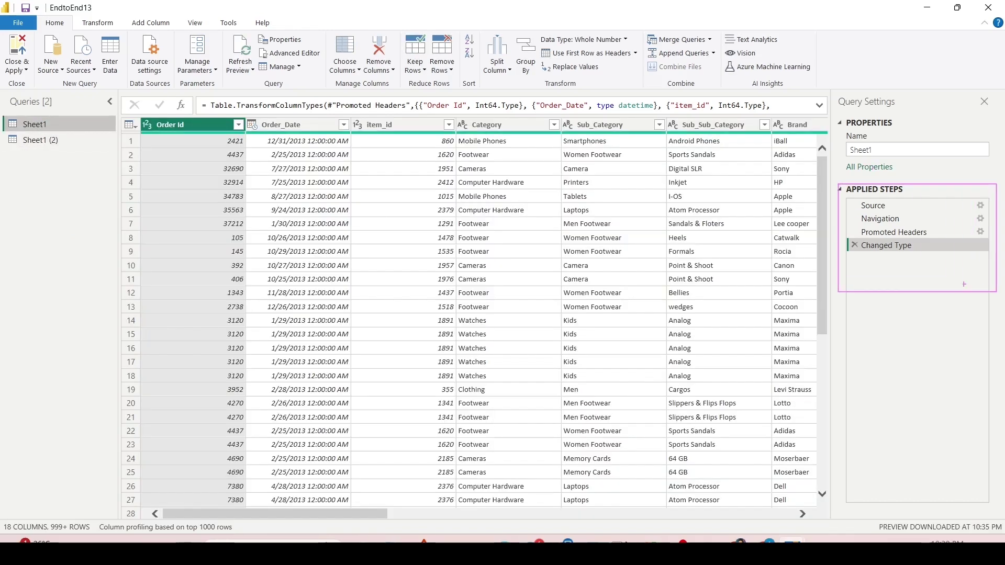
click(59, 142)
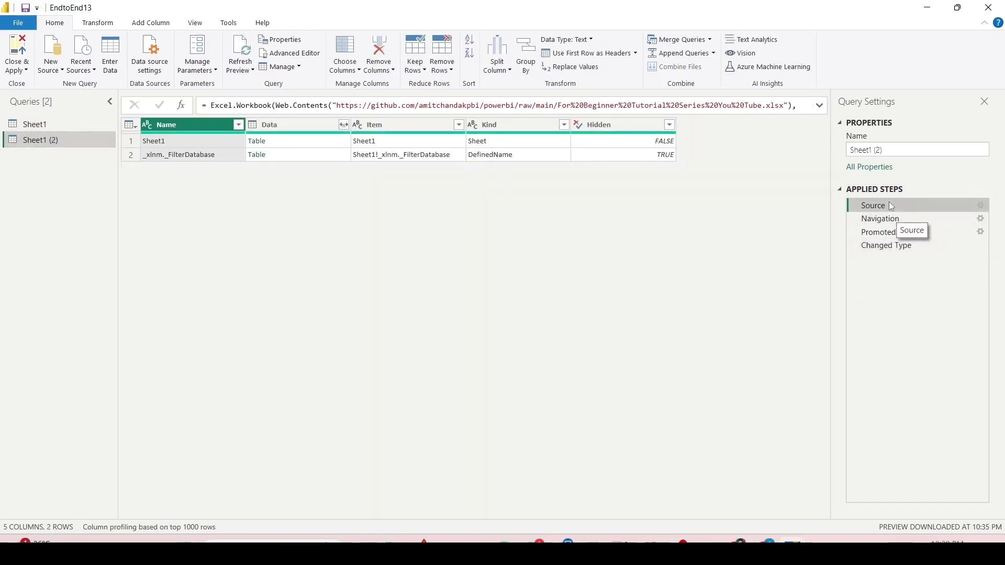
Step: Create a reference query from Sheet1 and return to the last columns of the original Sheet1 query
right_click(26, 125)
click(25, 129)
right_click(26, 125)
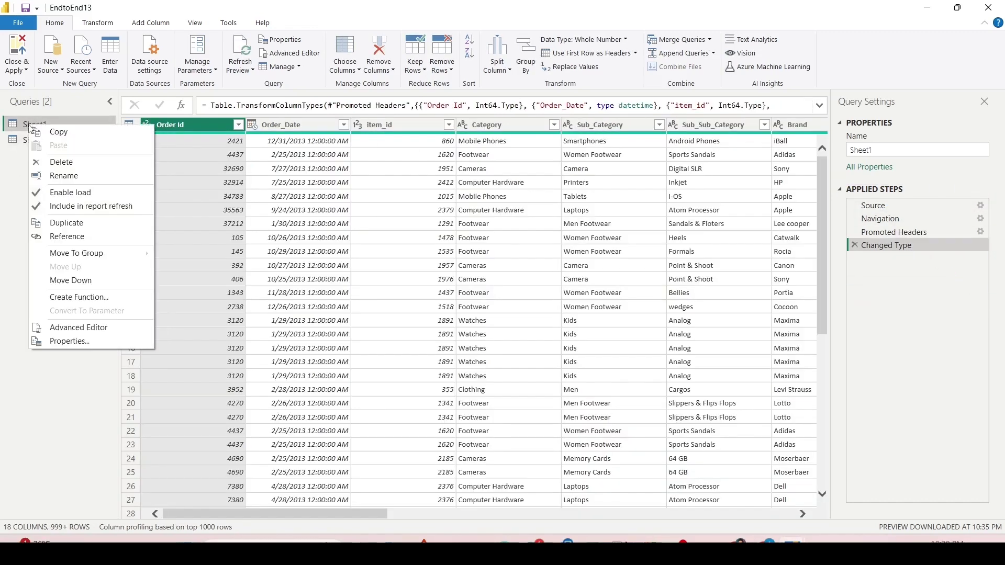
click(45, 238)
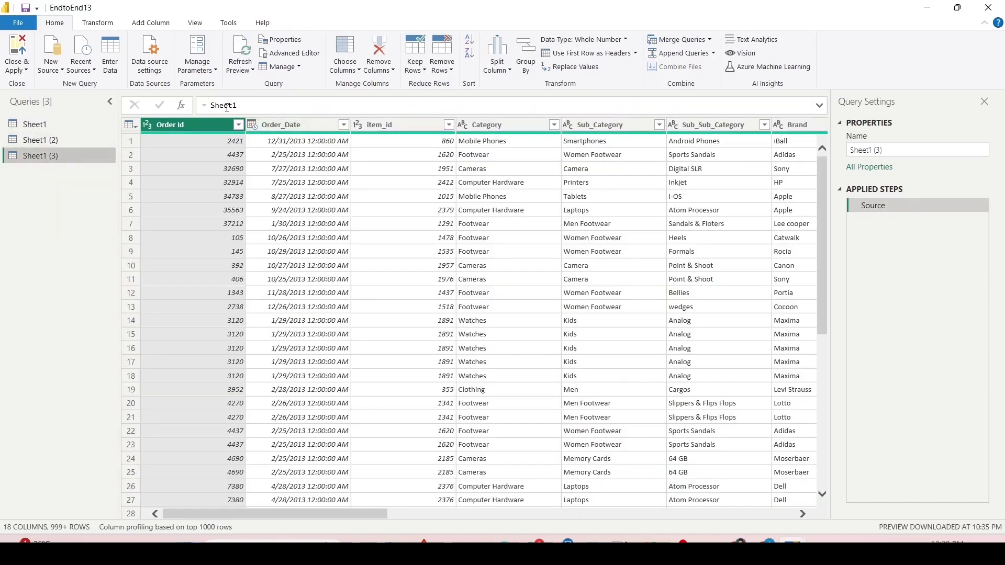
click(58, 127)
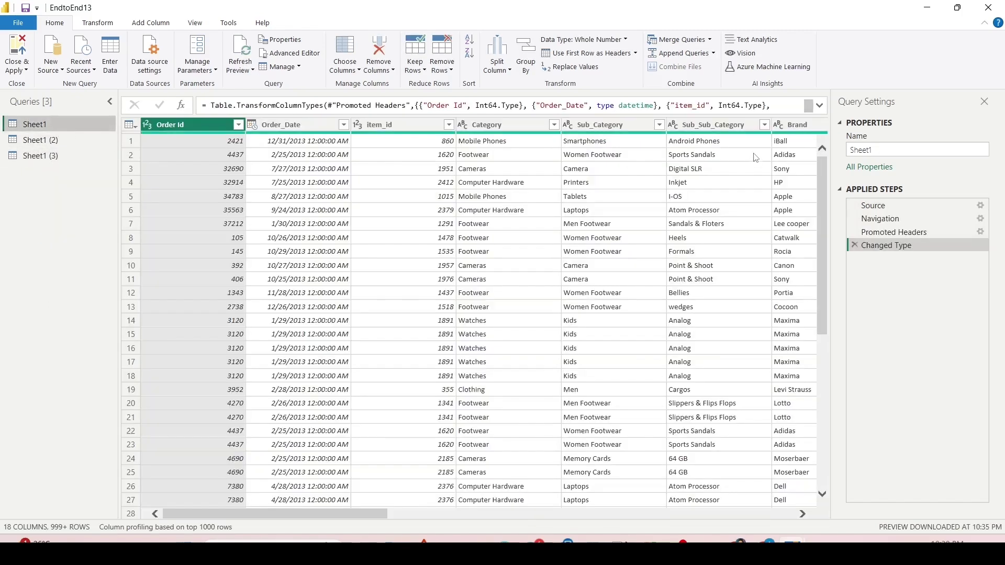
drag(303, 508, 910, 507)
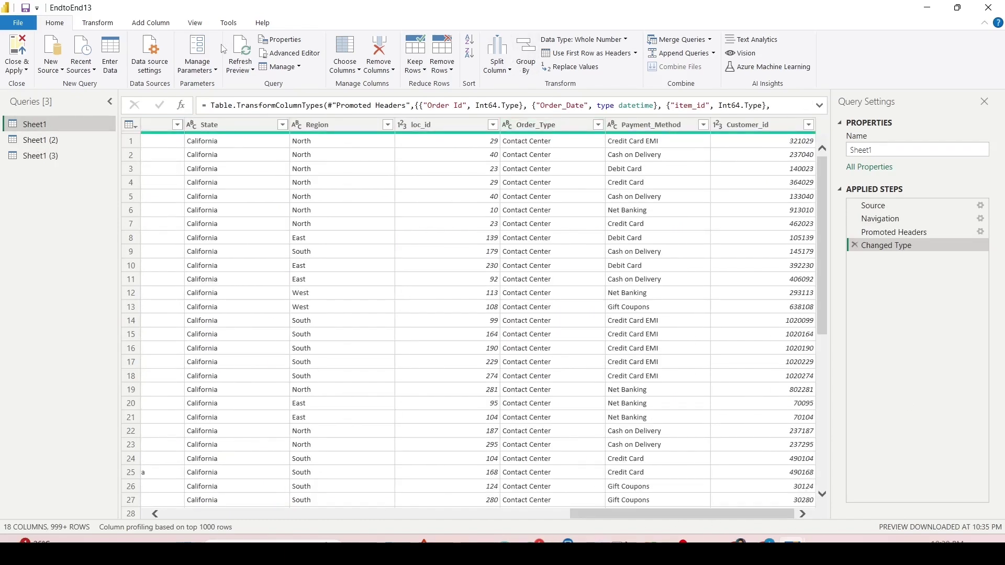
Step: Add a custom column named Gross Amount with formula [Qty]*[Unit_Price] to Sheet1 and check for it in the Sheet1 (3) reference query
click(142, 23)
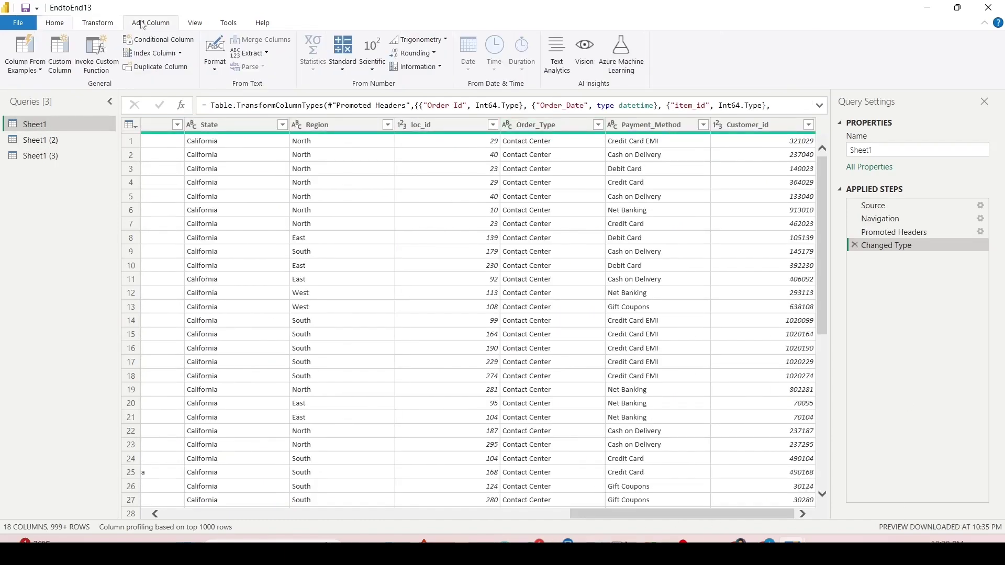
click(62, 68)
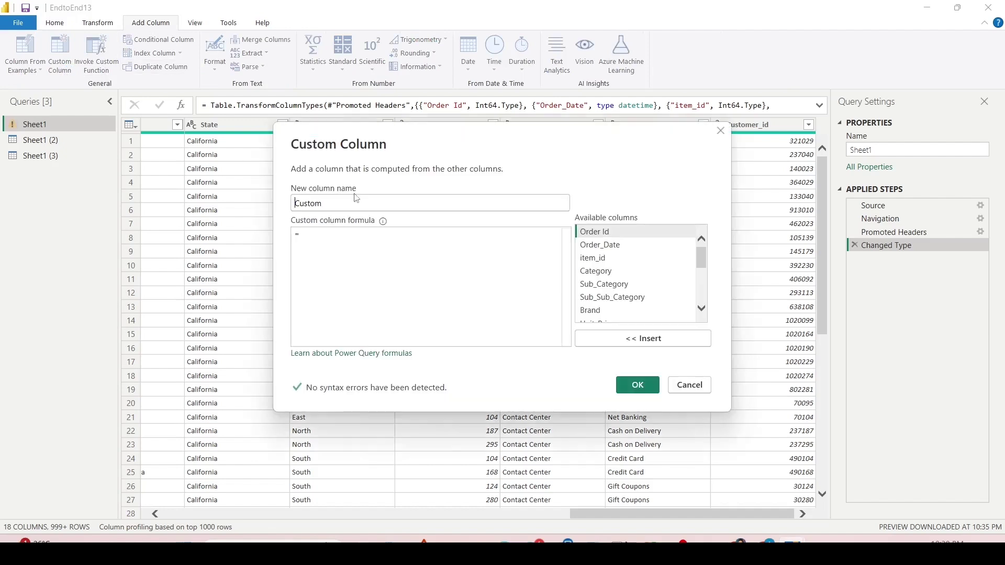
text(Gr)
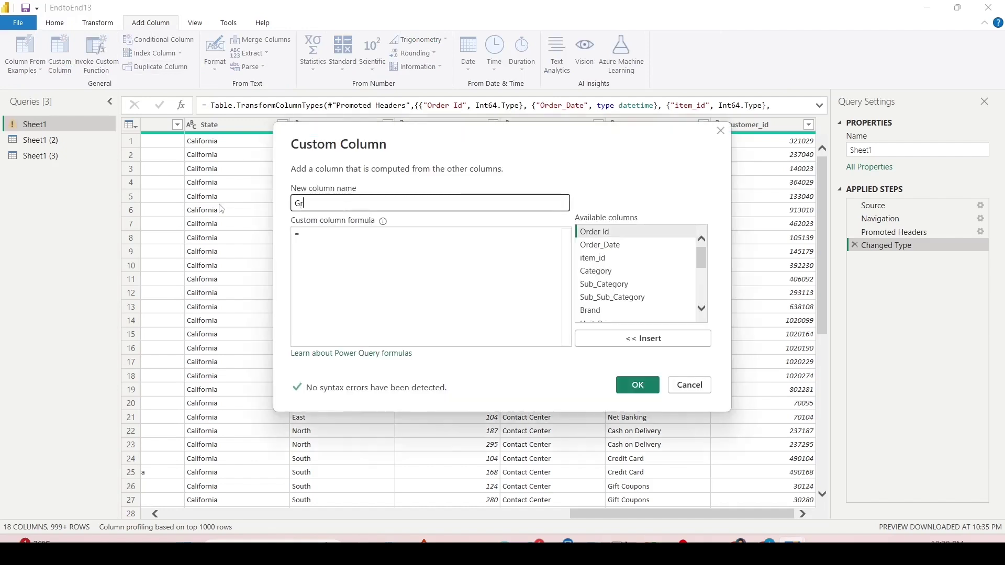
text(oss Amount)
key(Tab)
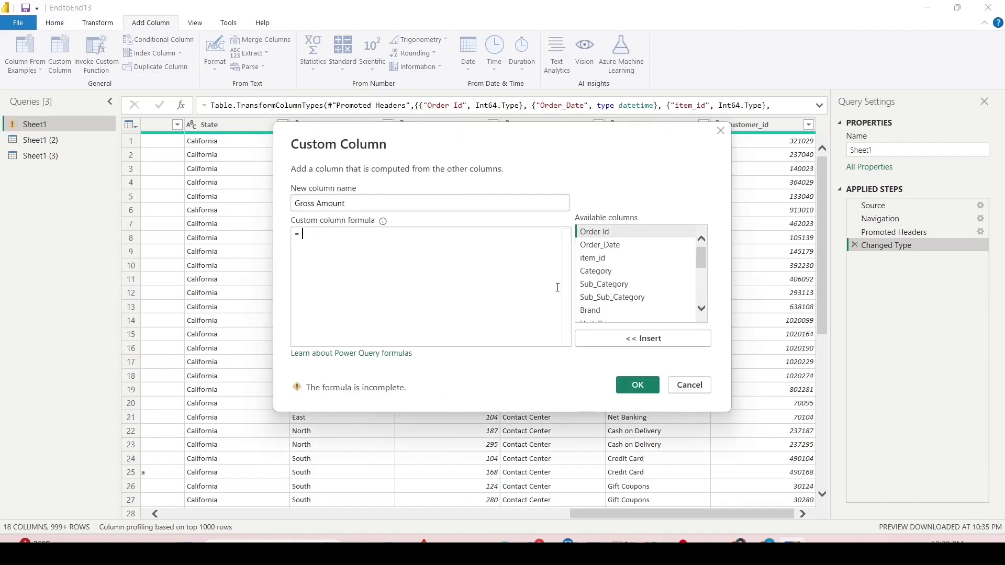
scroll(597, 304, down, 2)
double_click(587, 278)
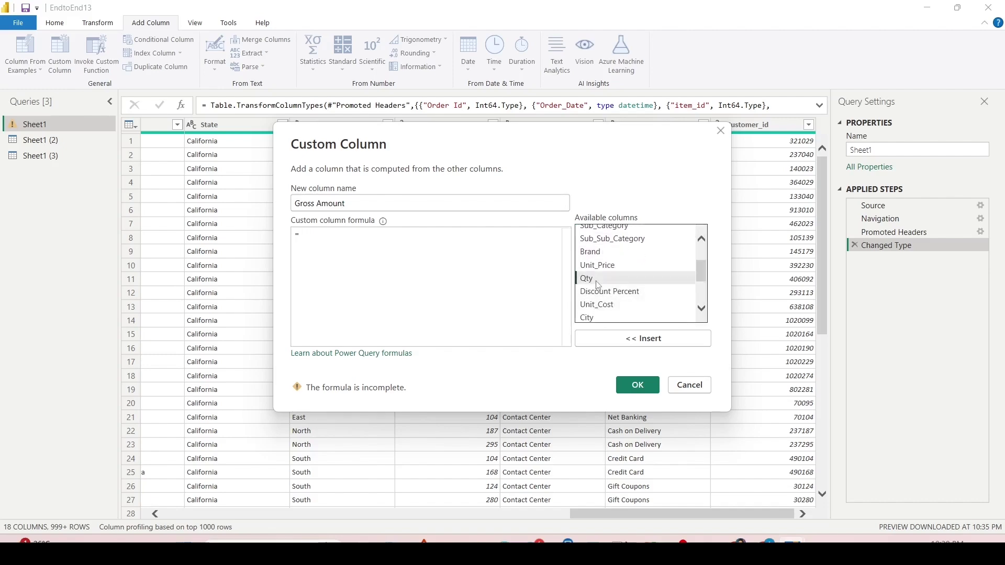
text(*)
double_click(597, 265)
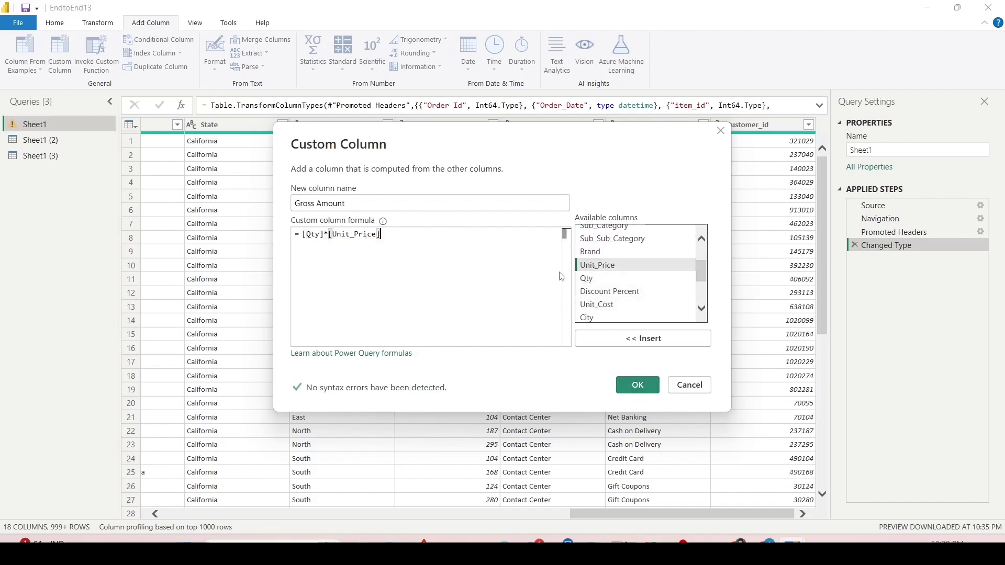
click(637, 386)
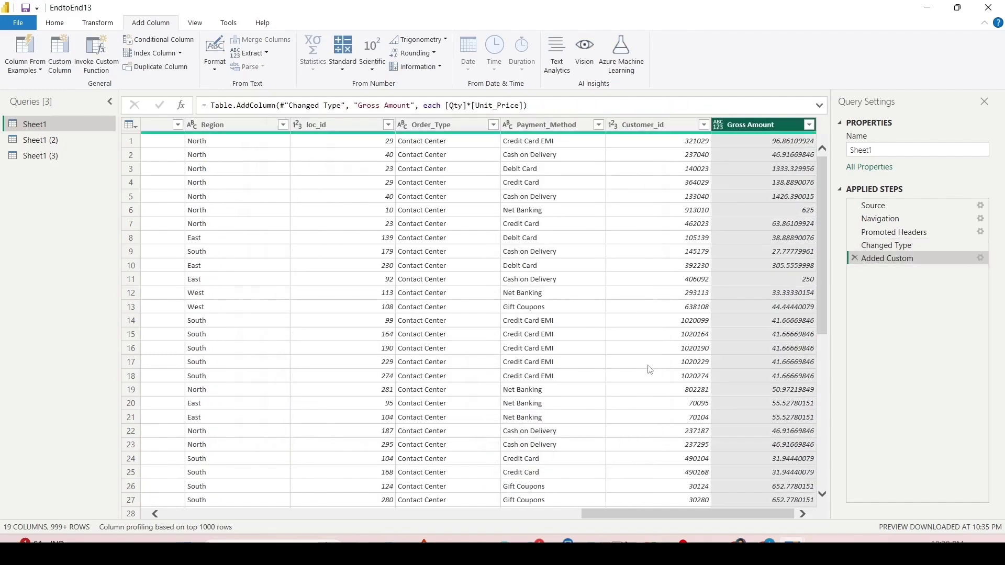
click(45, 158)
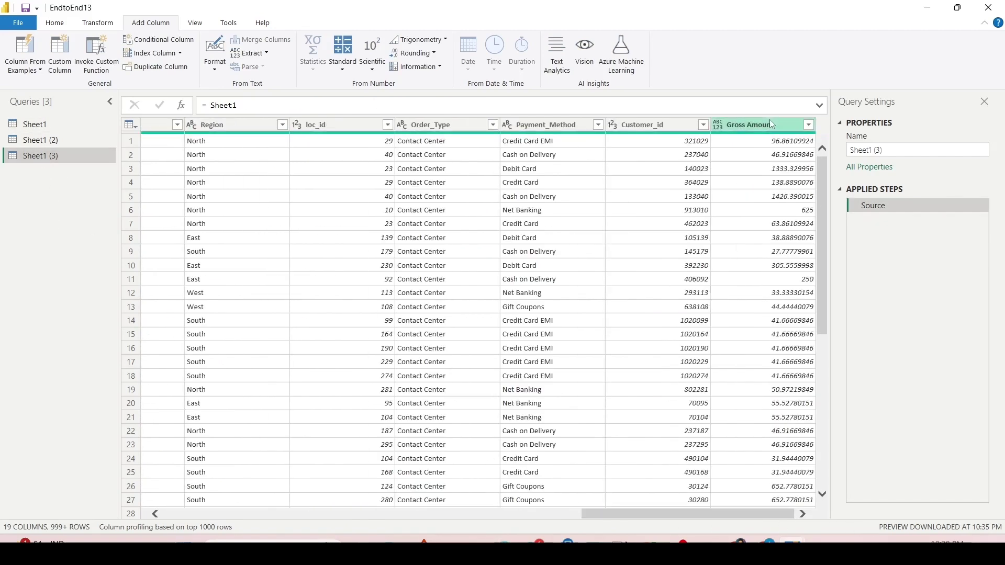
Step: Delete the Sheet1 (2) and Sheet1 (3) queries
right_click(47, 142)
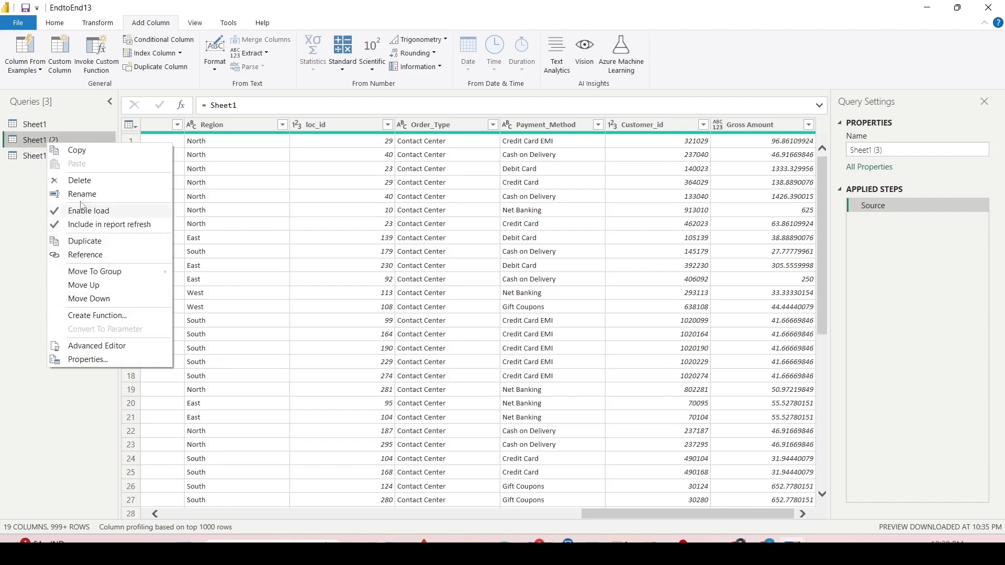
click(81, 181)
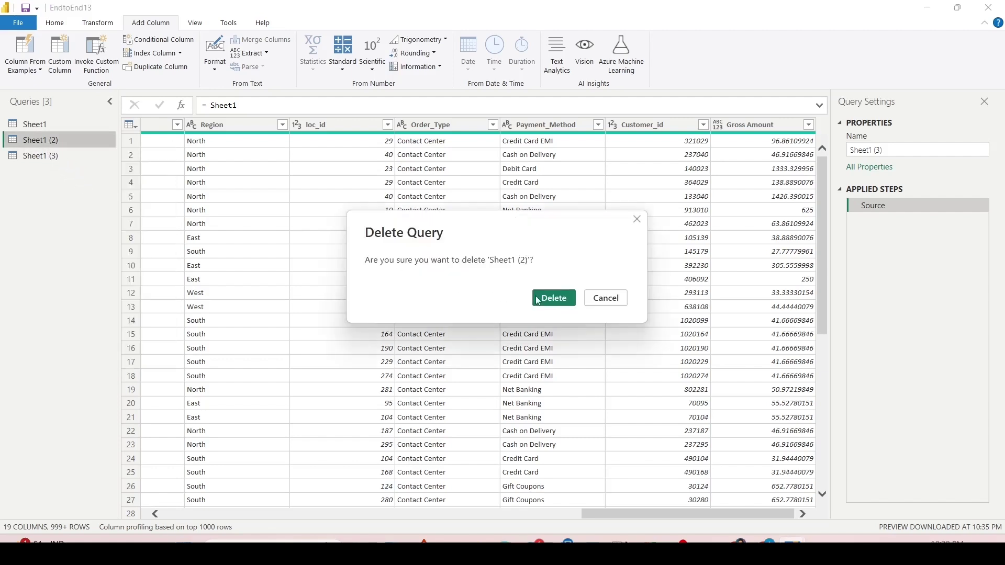
click(548, 297)
right_click(45, 140)
click(81, 181)
click(553, 298)
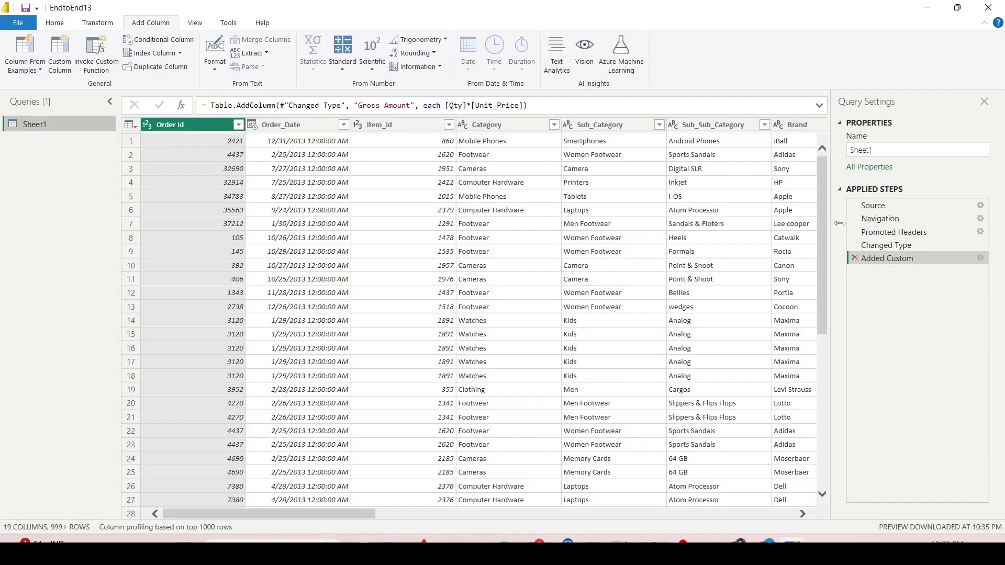
Step: Remove the Added Custom step from Sheet1 and rename the query Sales_Base
click(854, 259)
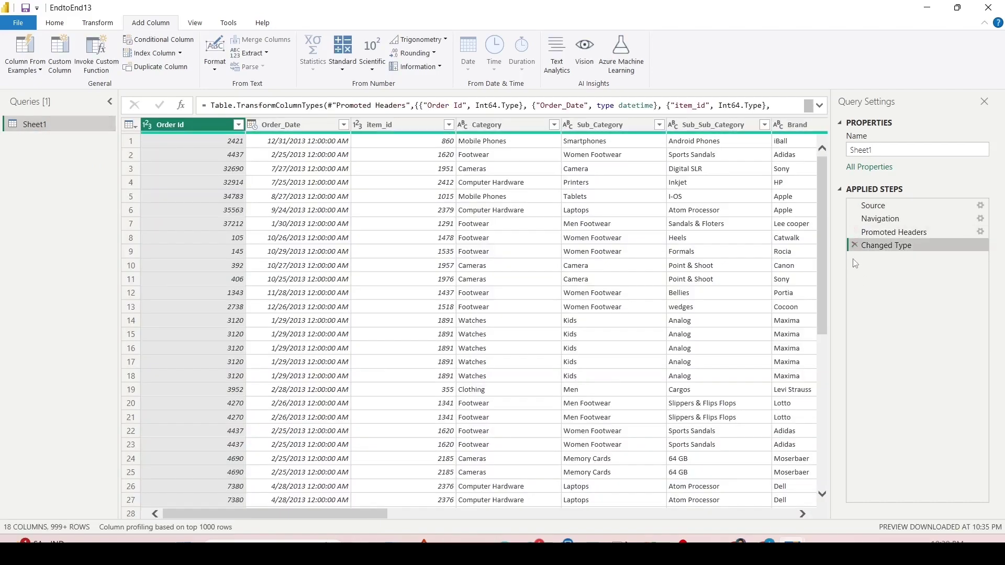
double_click(54, 128)
text(Sales_)
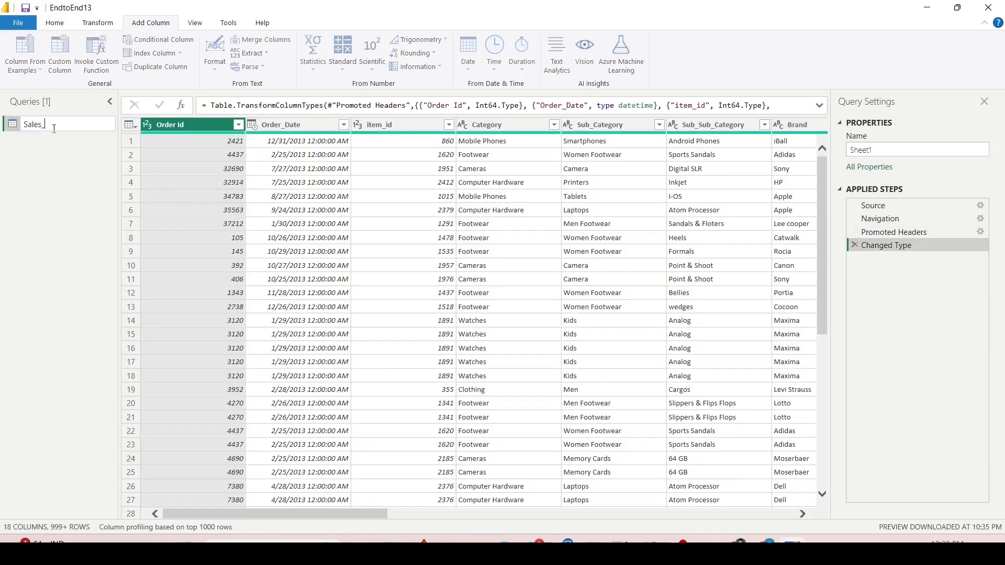
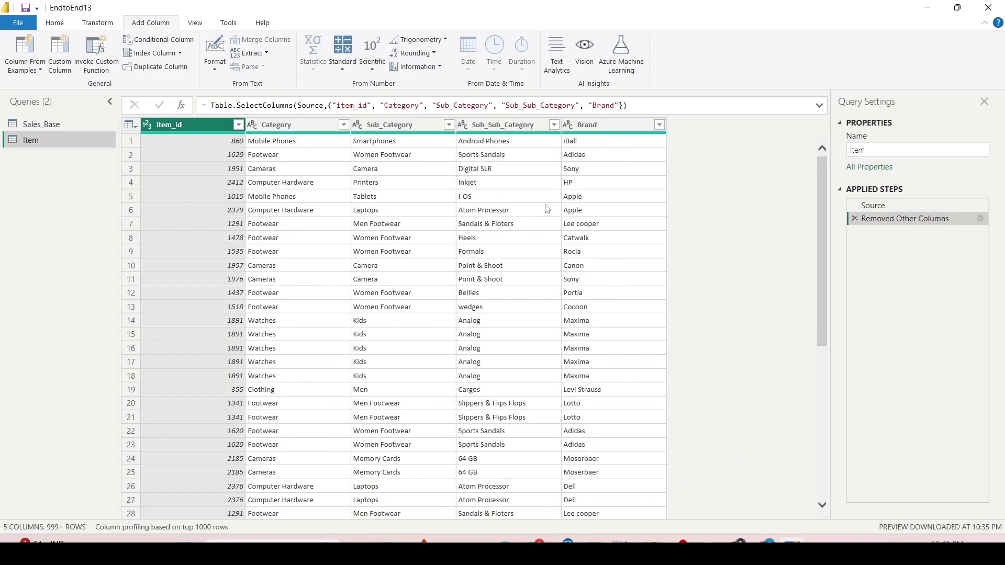
Step: Remove duplicate rows from the whole Item table and look through the remaining rows
click(127, 126)
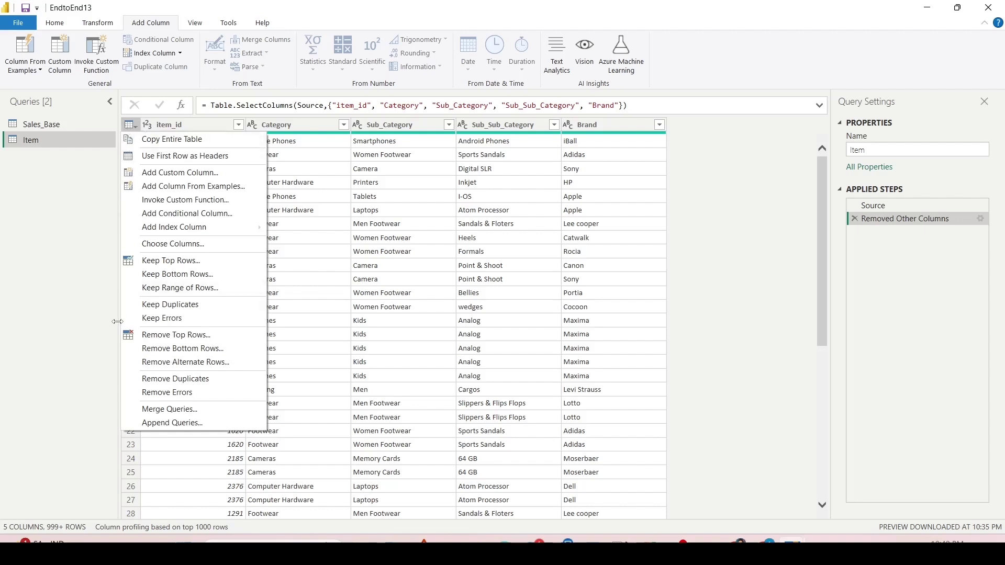
click(149, 380)
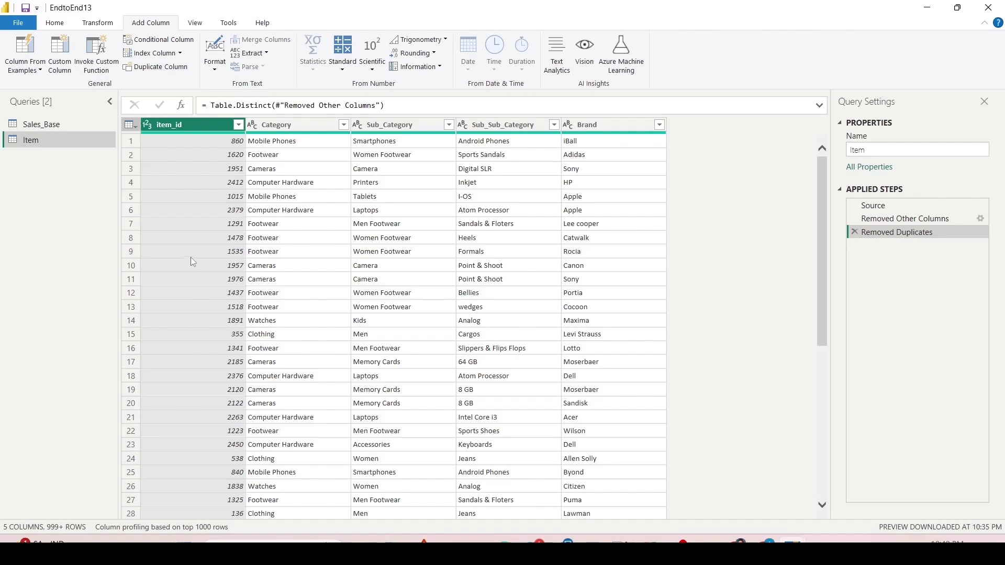
scroll(187, 226, down, 20)
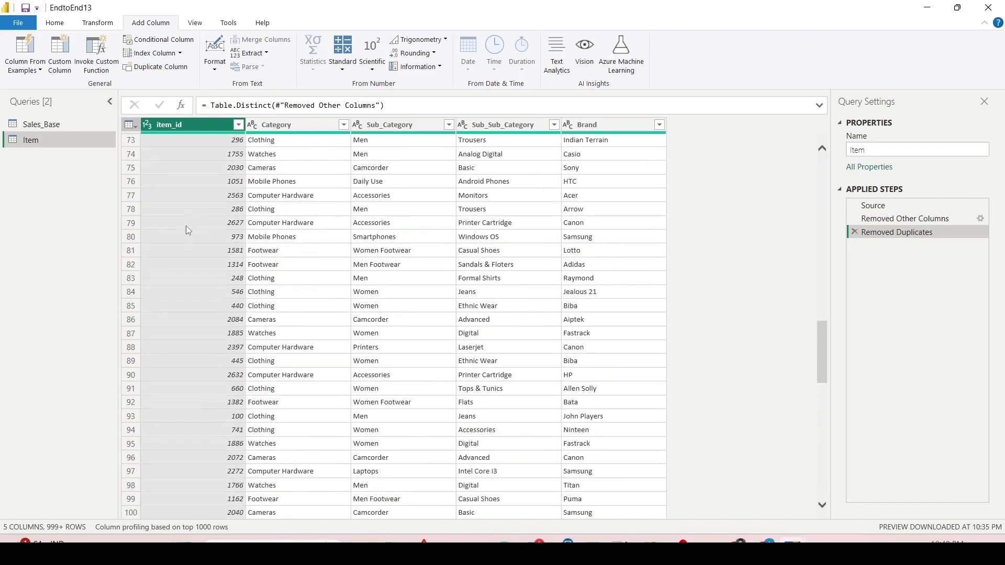
scroll(186, 225, up, 20)
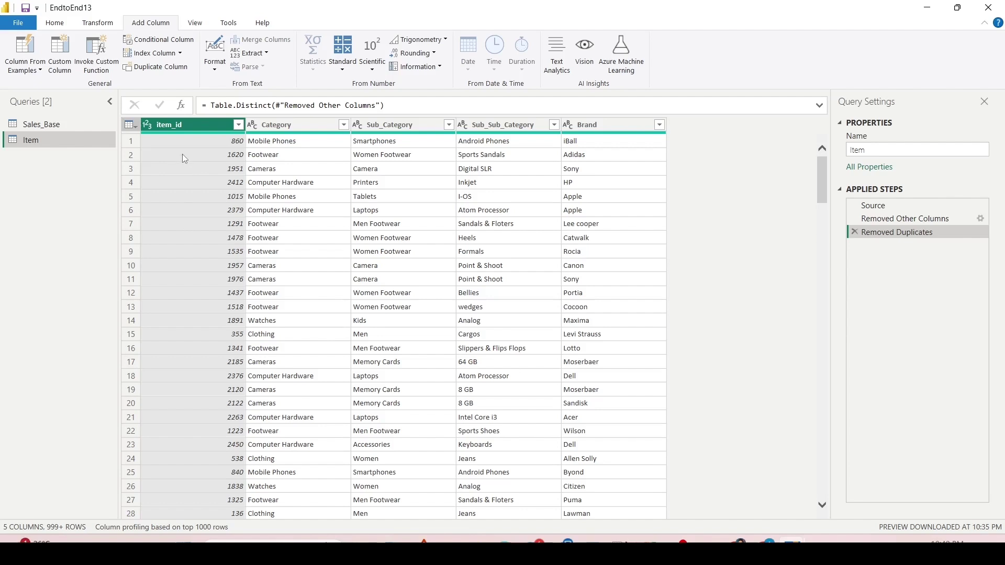
Step: Show the column distribution for the Item query and base column profiling on the entire data set
click(228, 22)
click(193, 23)
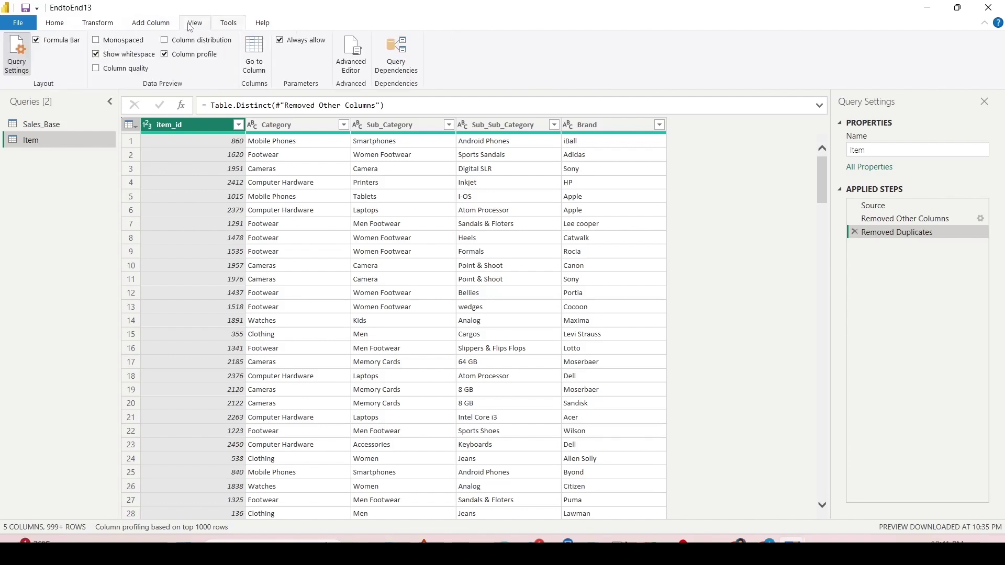
click(165, 41)
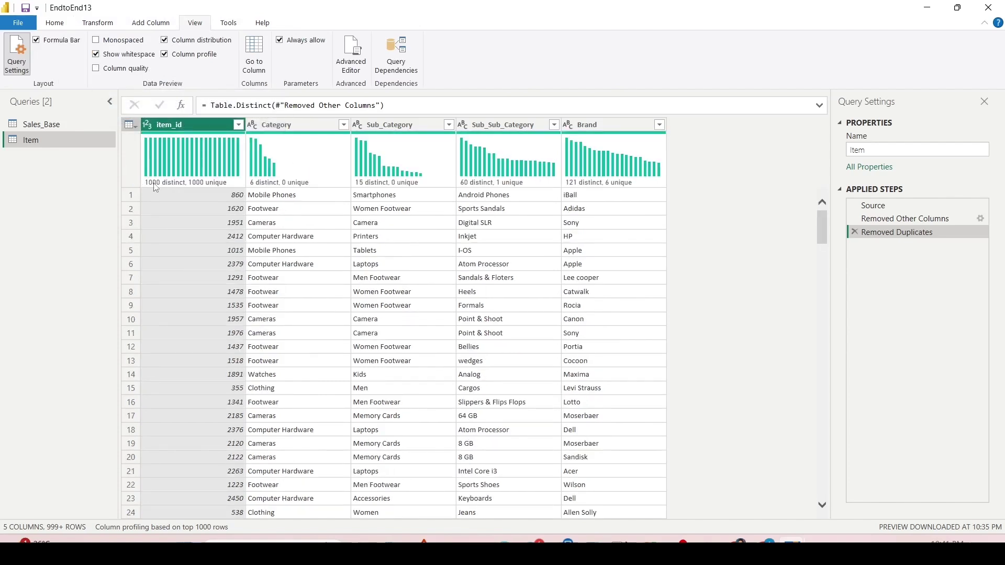
mouse_move(173, 183)
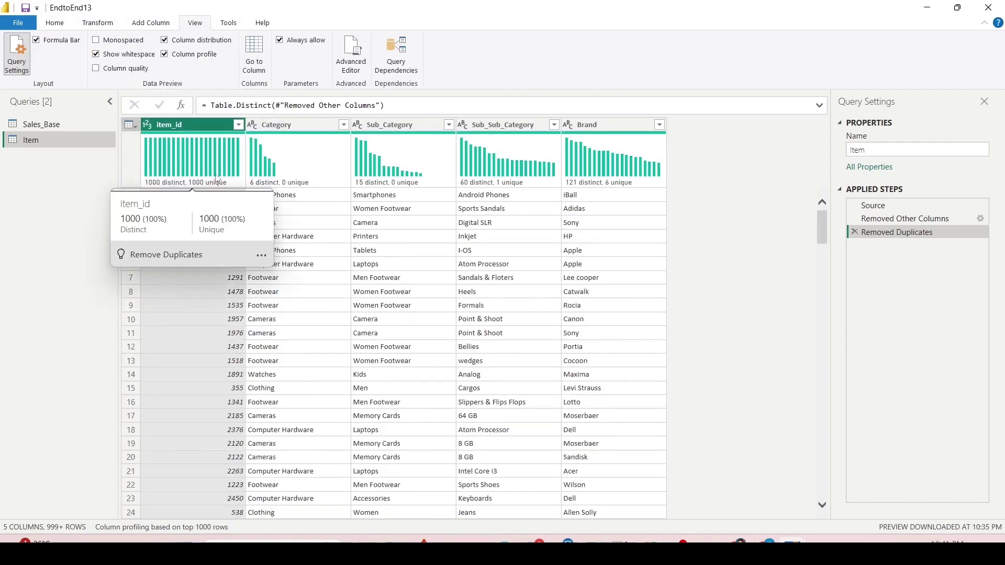
click(159, 527)
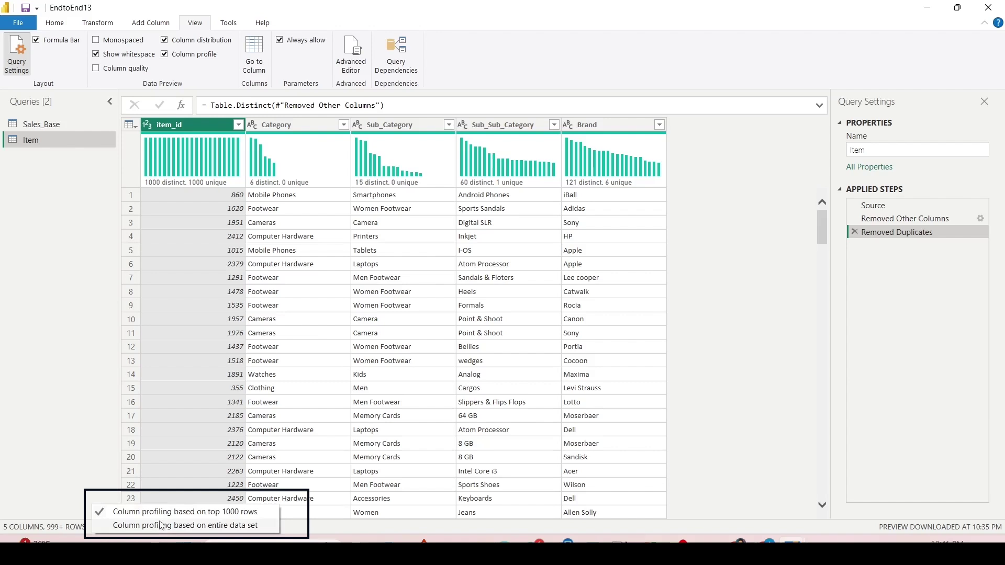
click(159, 526)
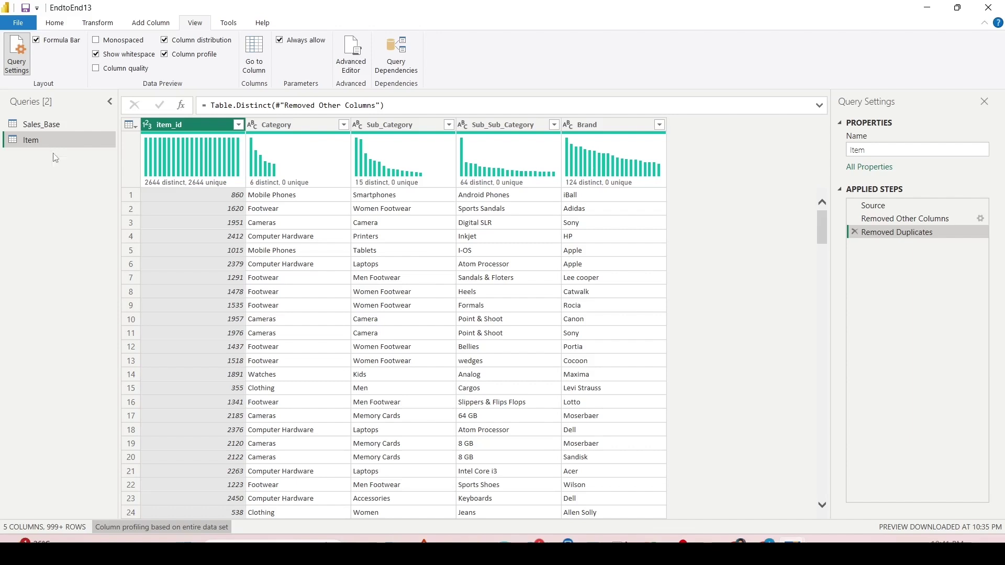
Step: Create a reference query from Sales_Base and name it Geography
click(49, 127)
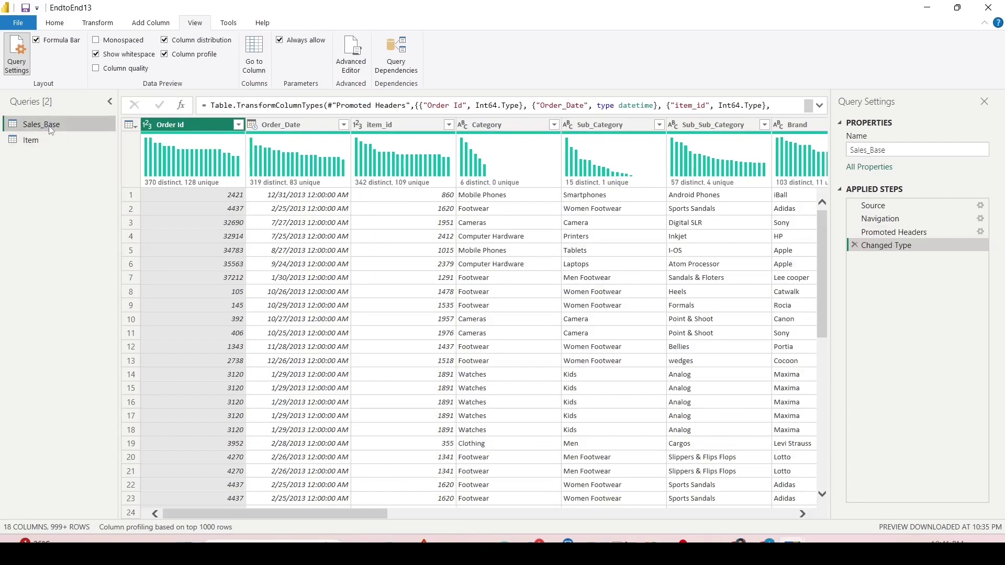
right_click(51, 130)
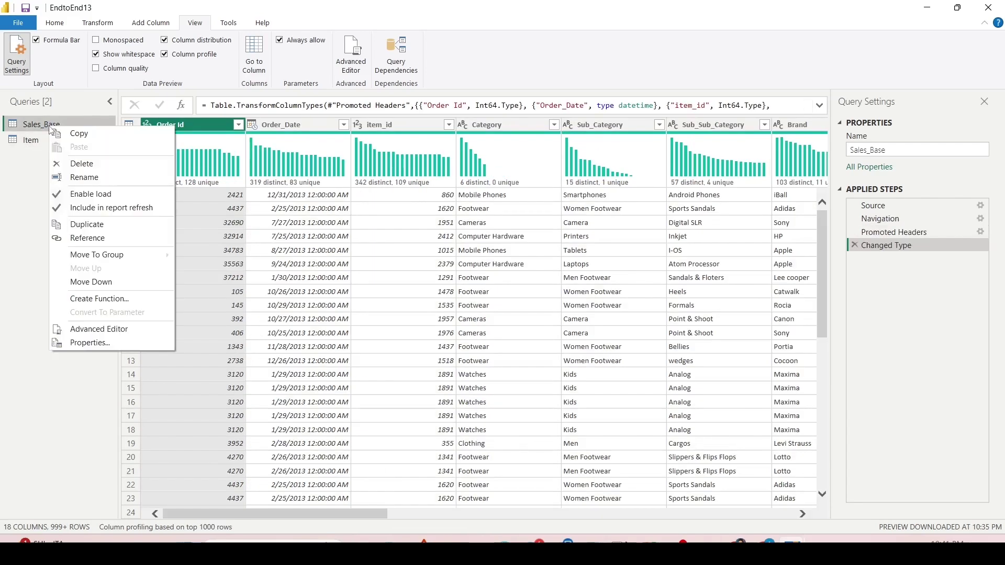
click(70, 240)
double_click(56, 156)
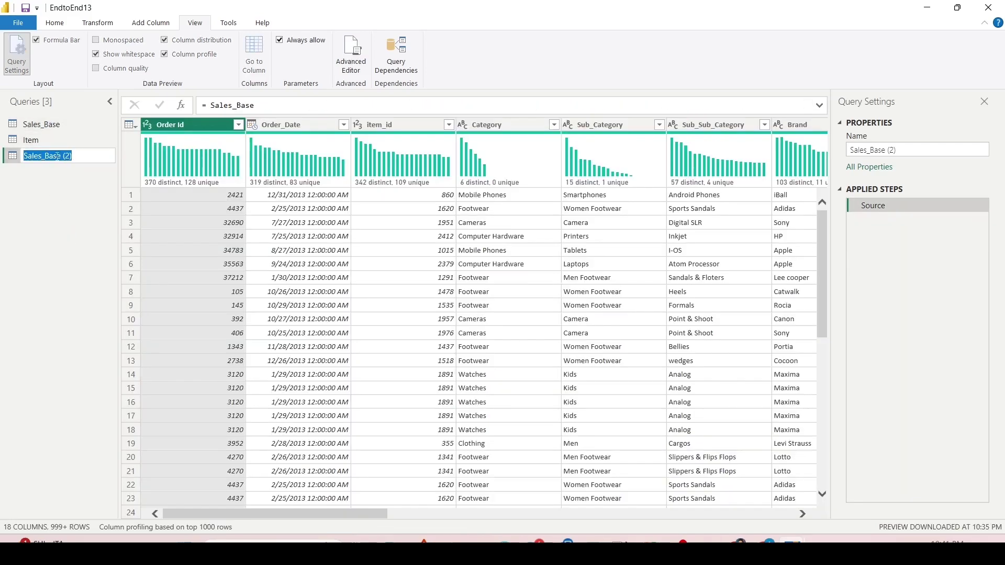
text(Geography)
key(Return)
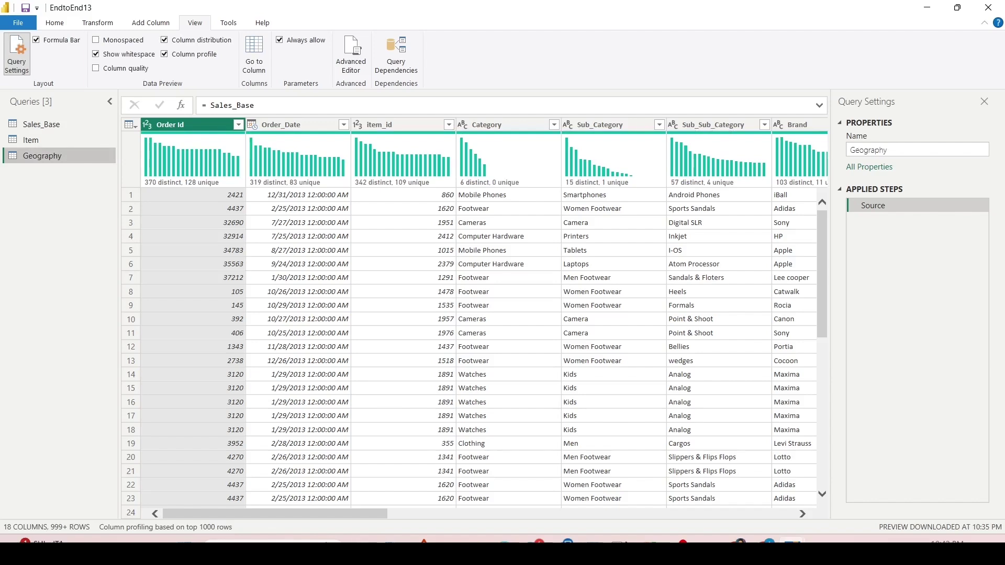
Step: Keep only the City, State, Region and loc_id columns in the Geography query and remove all others
drag(253, 515, 551, 515)
click(455, 125)
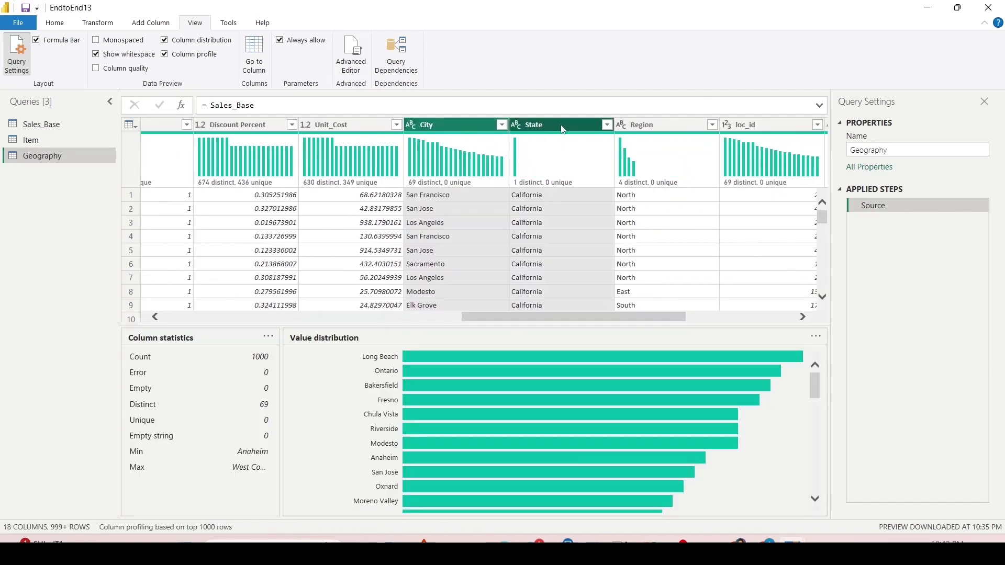
ctrl+click(660, 124)
ctrl+click(762, 124)
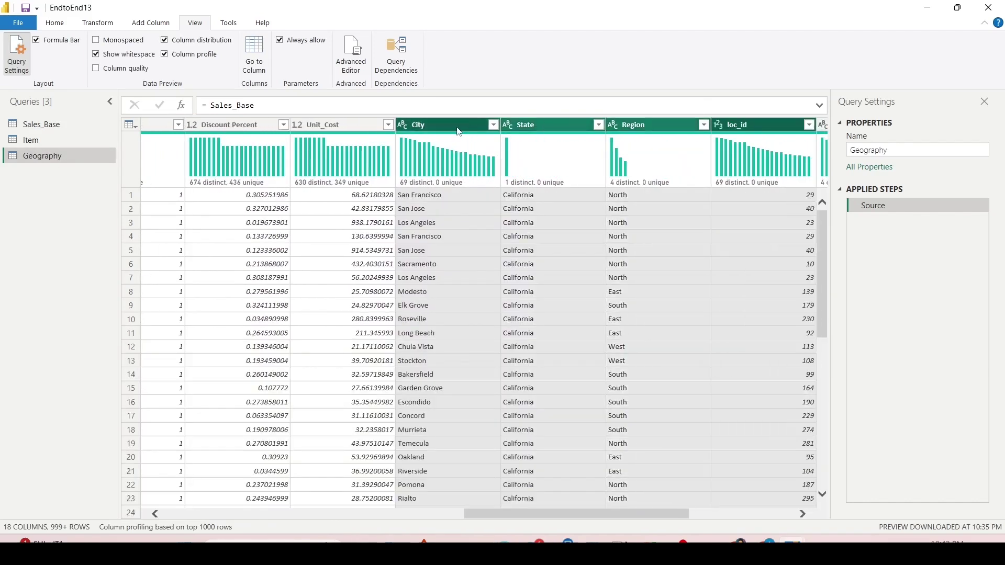
right_click(458, 131)
click(484, 167)
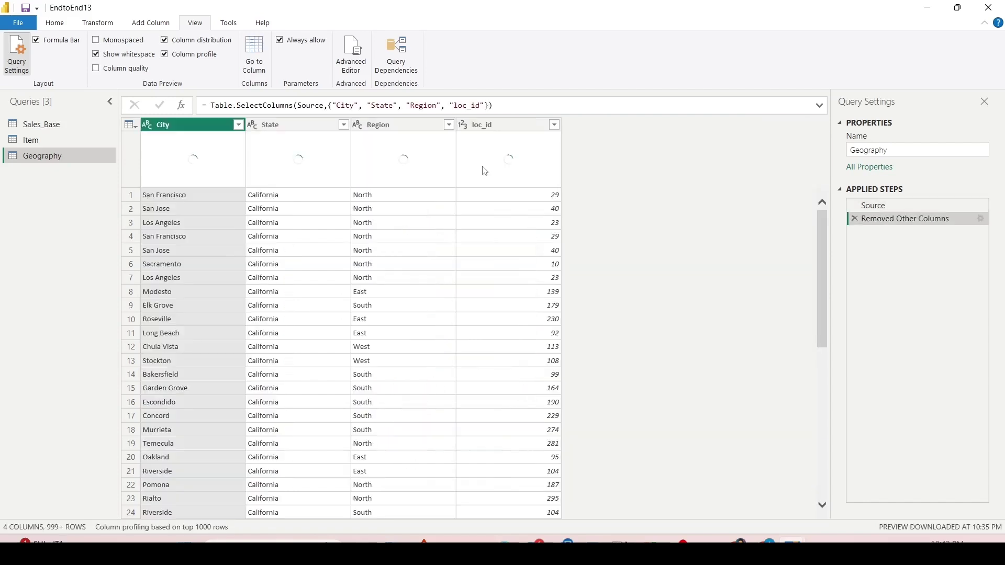
Step: Remove duplicate rows from the whole Geography table and inspect the distinct and unique counts of loc_id and City
click(130, 126)
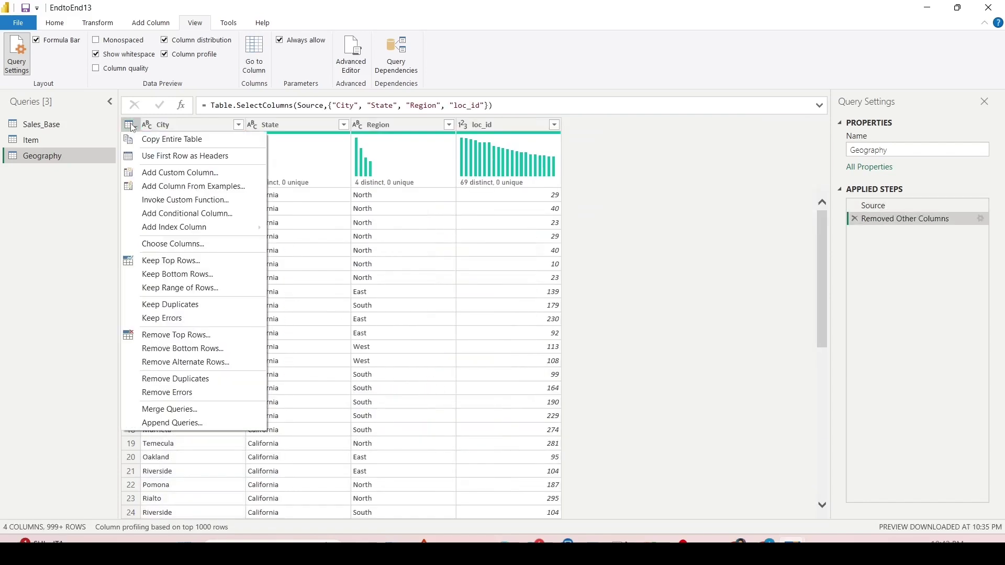
click(162, 379)
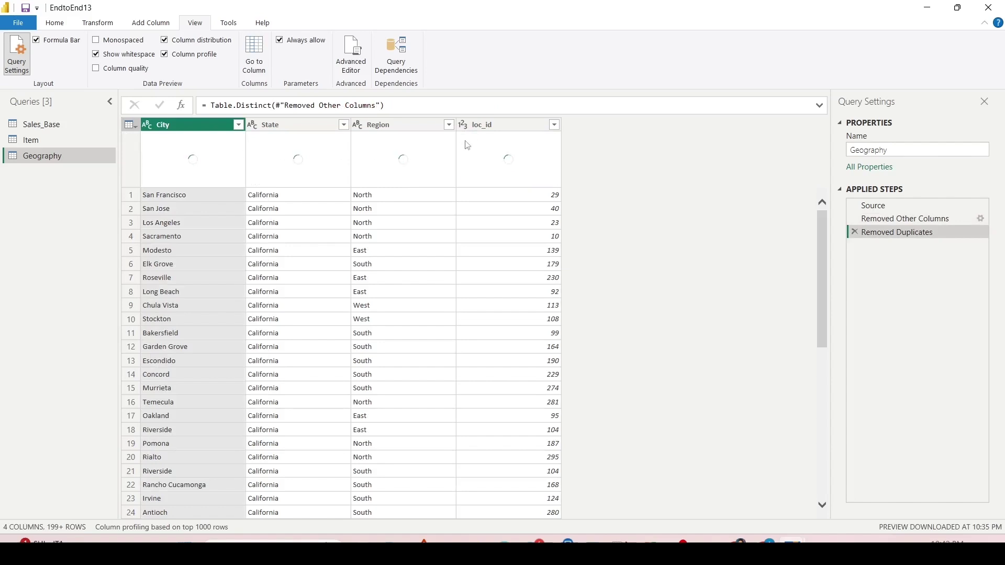
click(482, 141)
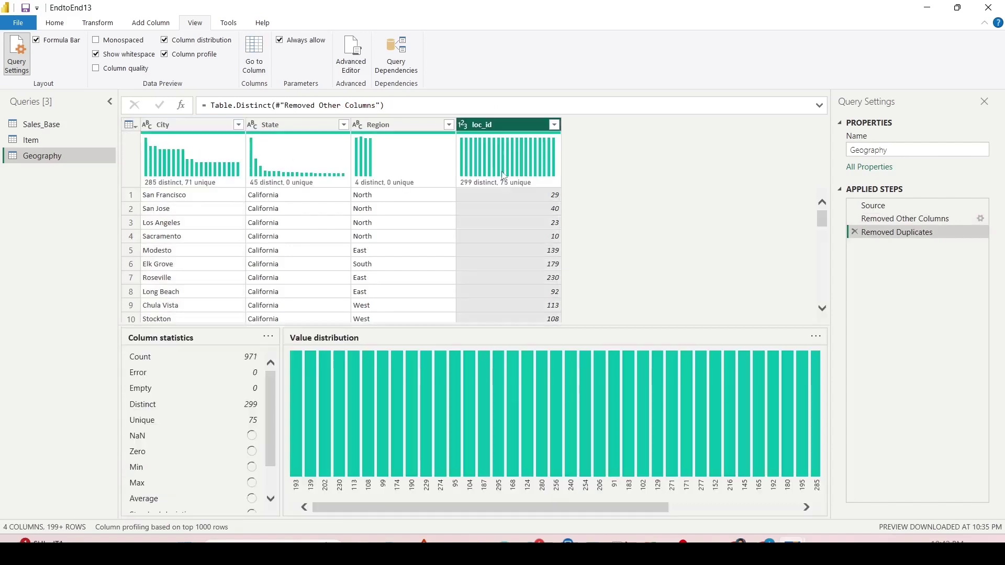
mouse_move(506, 186)
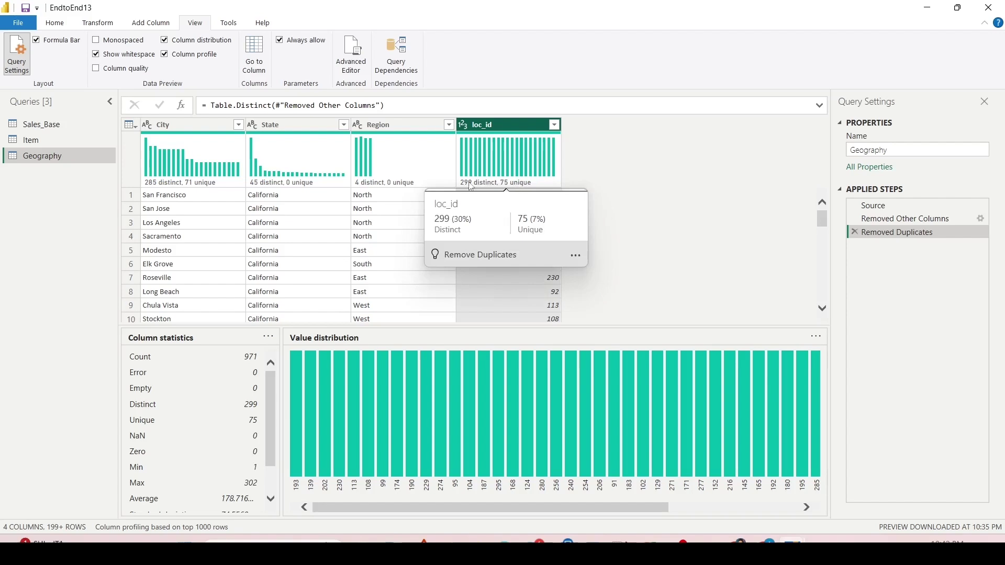
mouse_move(210, 186)
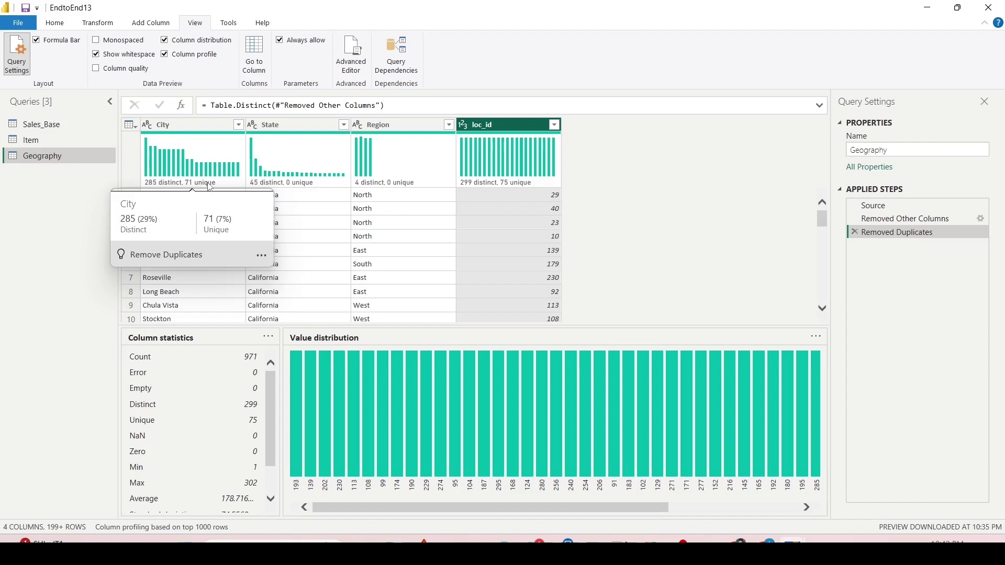
Step: Drop Region from the columns kept in the Geography query and recheck the deduplicated table's loc_id distinct and unique counts
click(398, 130)
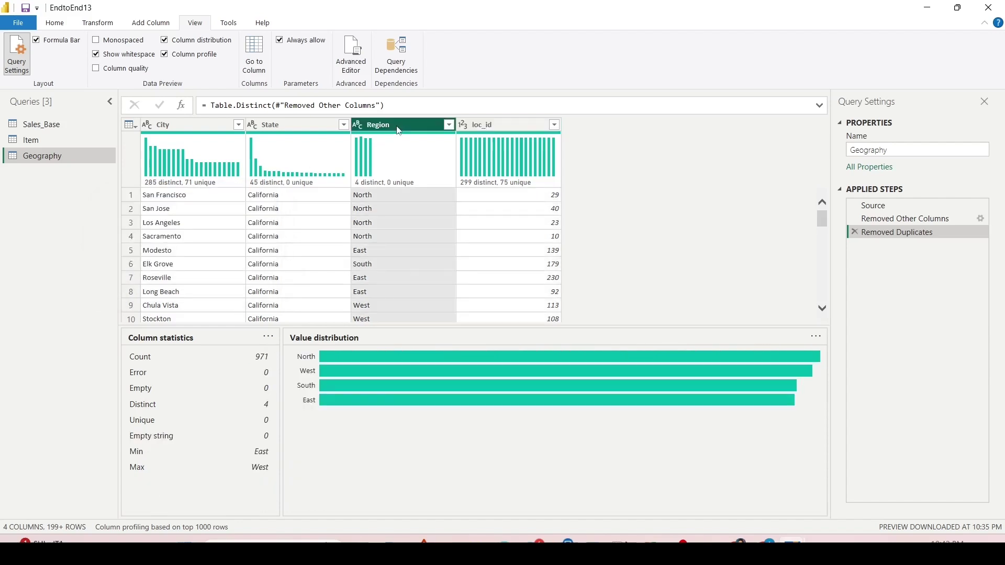
click(899, 220)
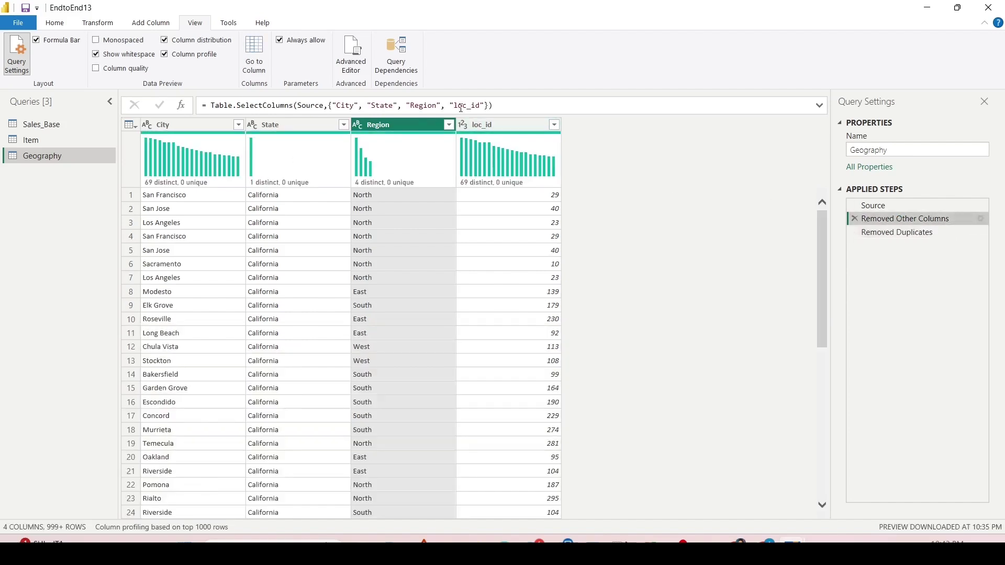
double_click(415, 107)
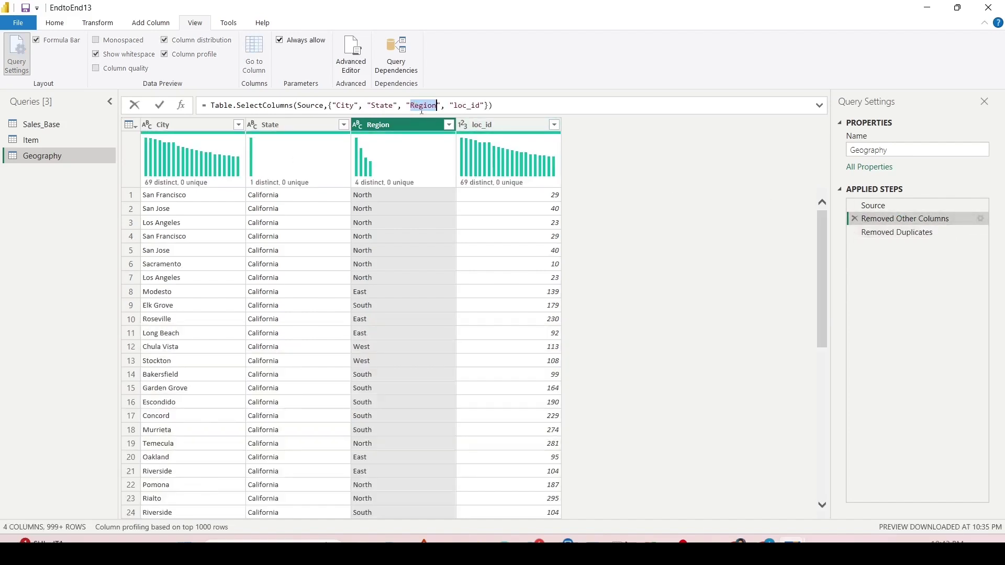
key(BackSpace)
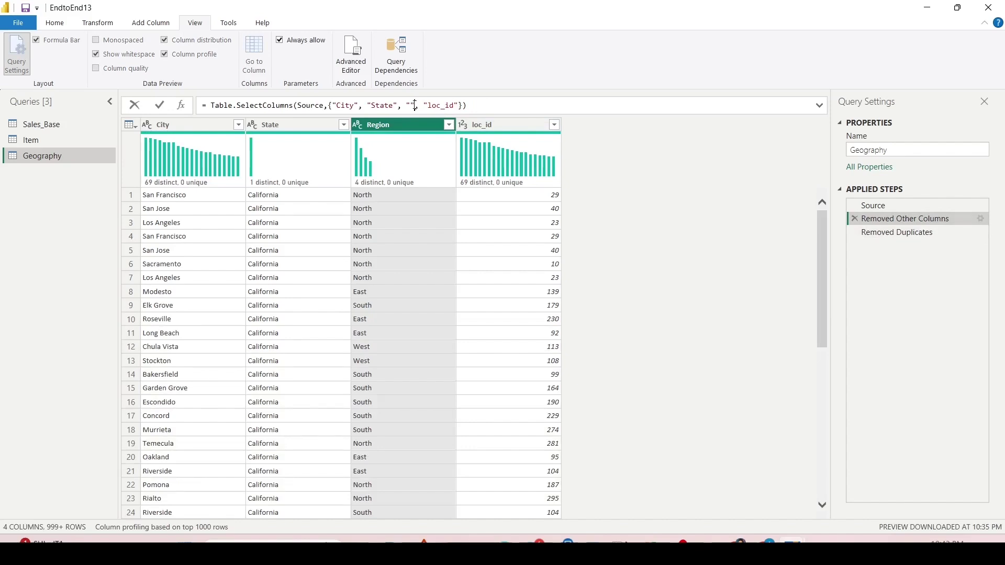
drag(415, 105, 399, 105)
key(BackSpace)
key(Return)
click(891, 233)
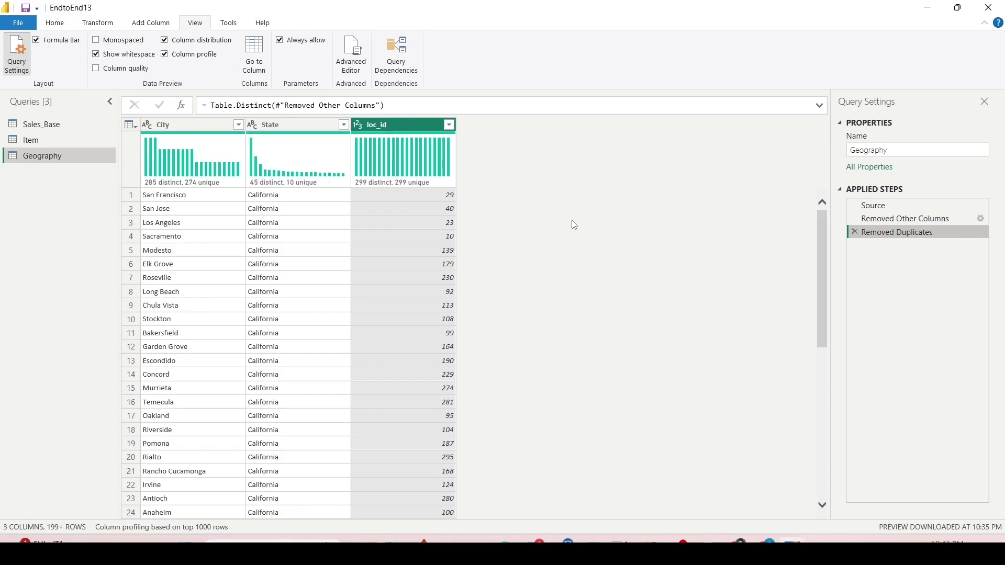
mouse_move(394, 186)
Step: Add the Region column of Sales_Base as a new query
click(60, 127)
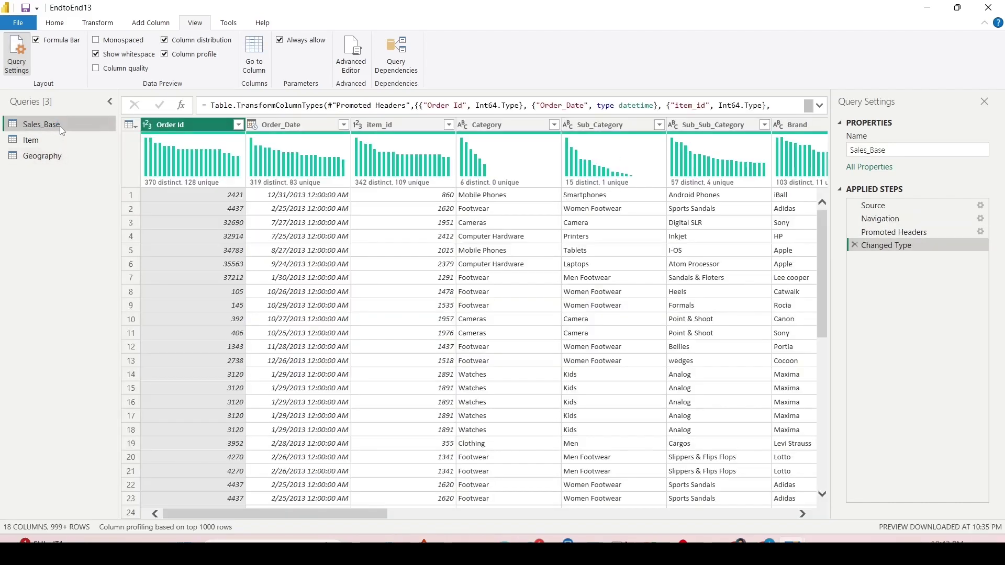
mouse_move(256, 513)
mouse_down()
mouse_move(289, 515)
mouse_move(245, 514)
mouse_up()
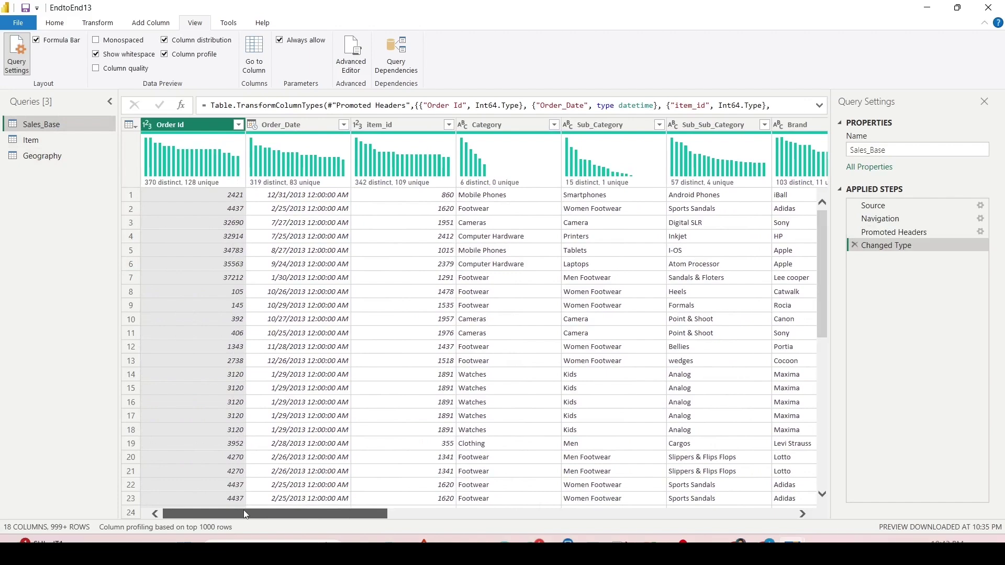
drag(243, 510, 686, 519)
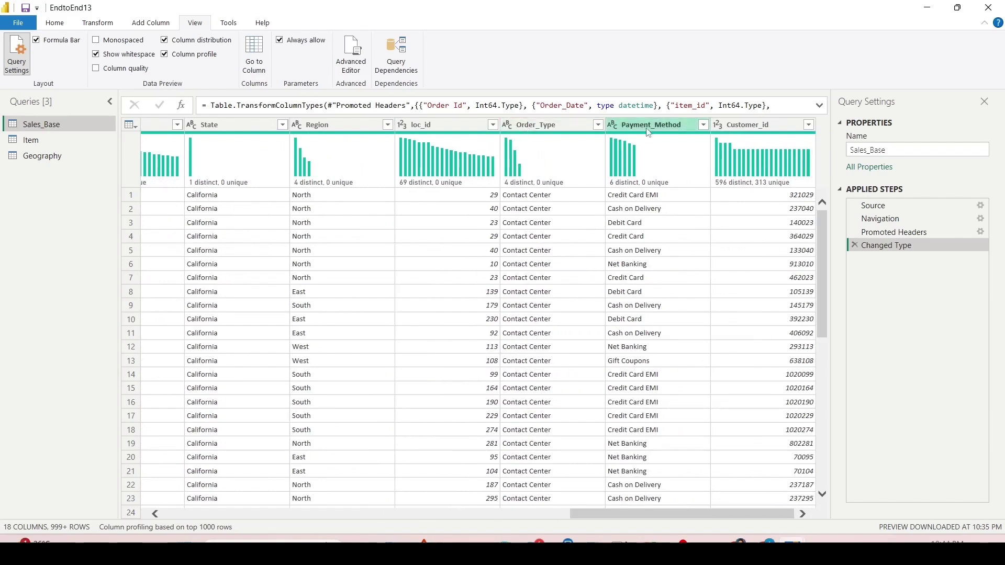
click(337, 131)
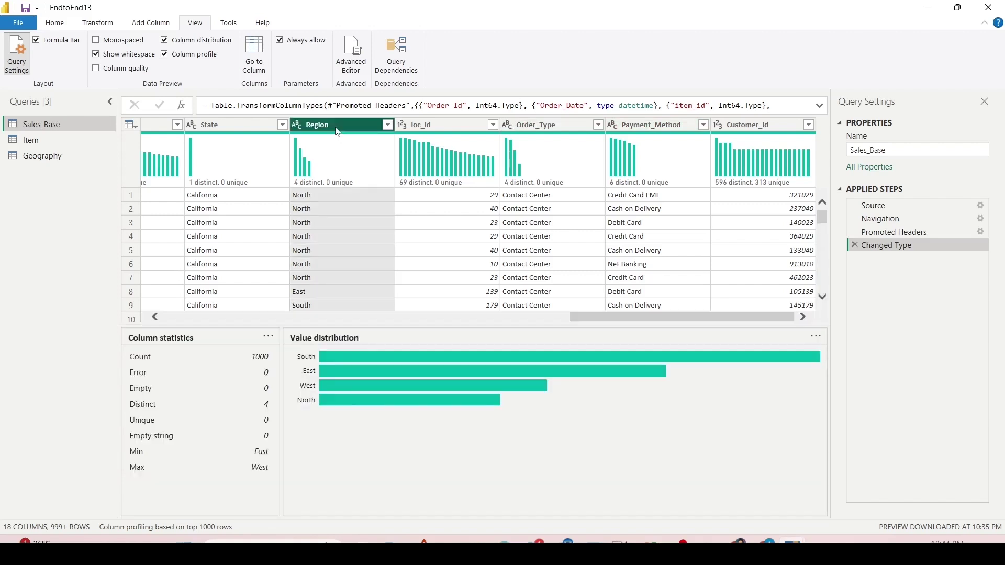
right_click(338, 131)
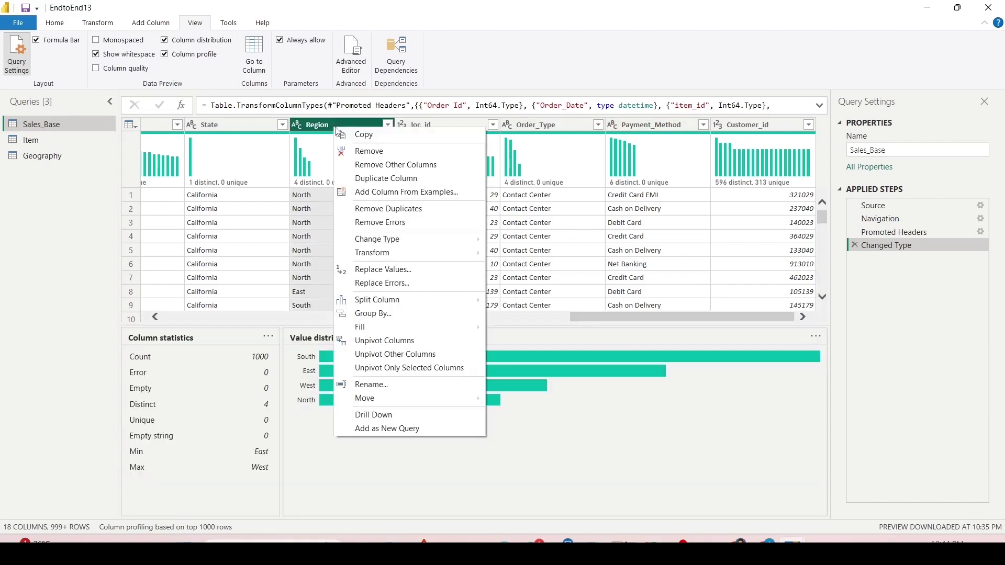
click(382, 429)
Step: Review the applied steps copied into the Region list query and delete that query
click(873, 205)
click(879, 219)
click(886, 246)
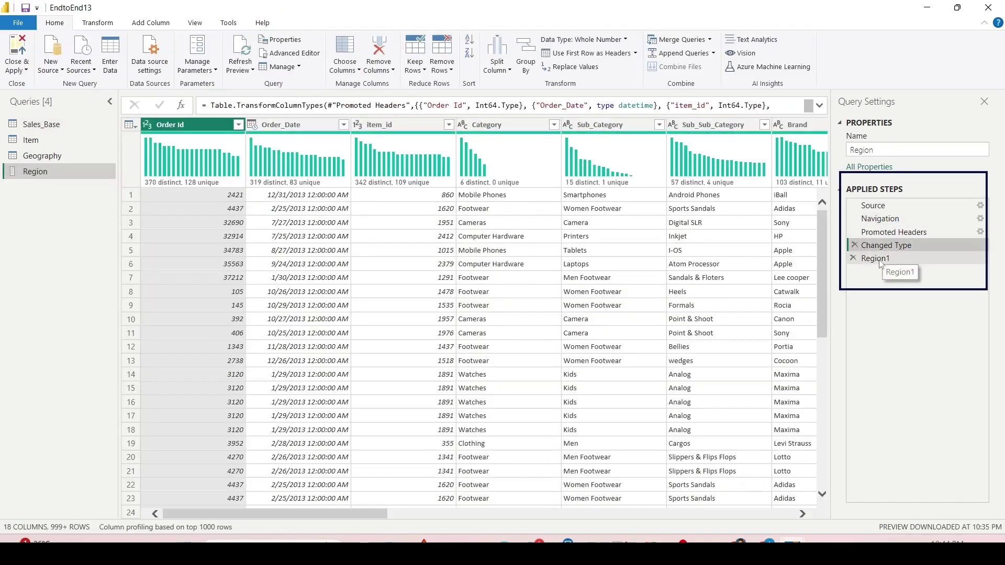
click(880, 261)
right_click(57, 175)
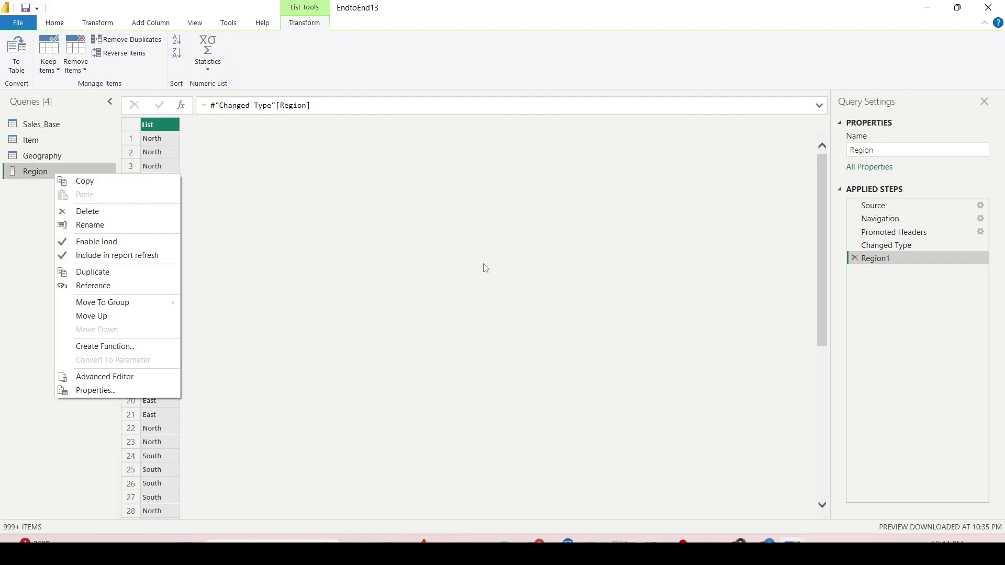
click(888, 207)
click(886, 219)
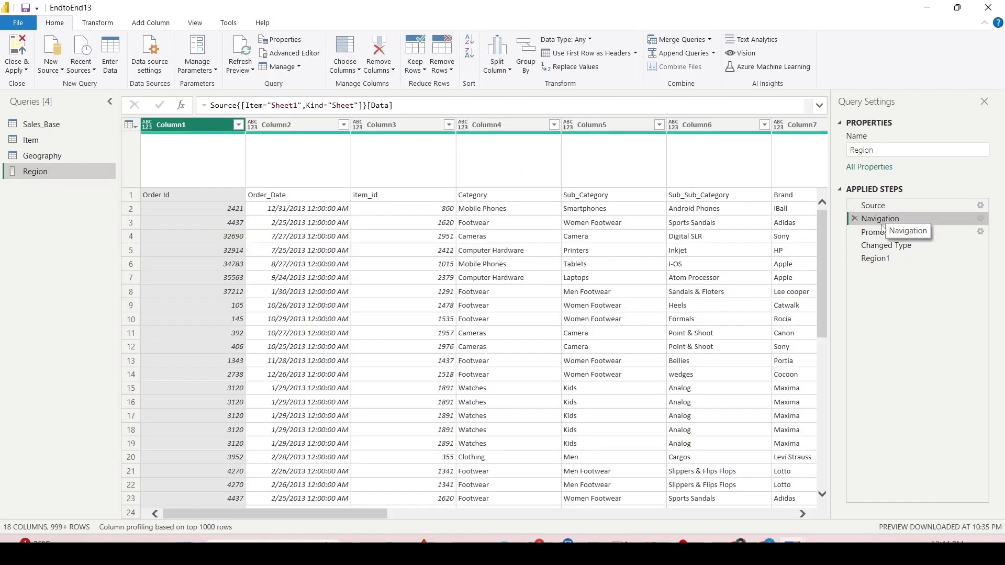
right_click(60, 172)
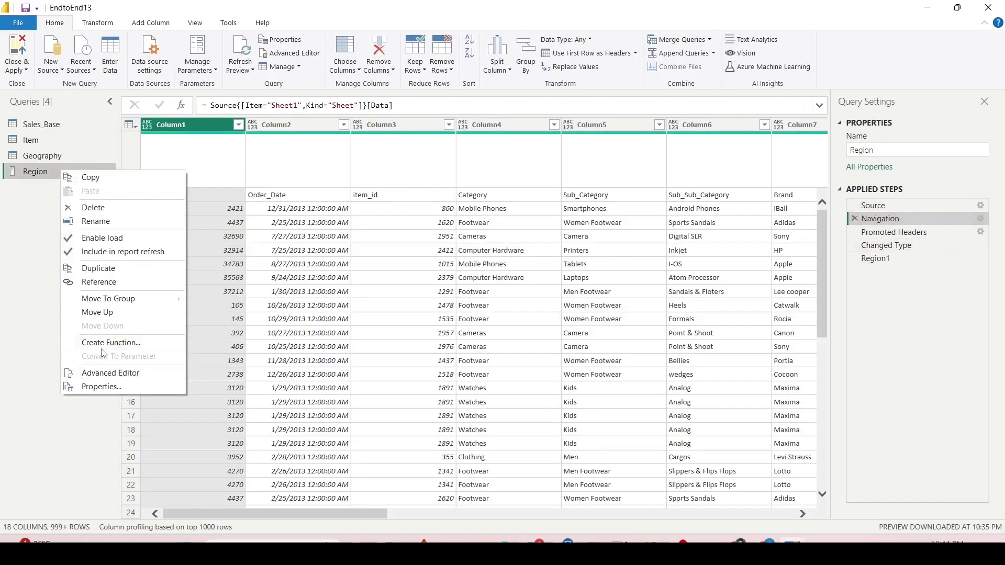
click(93, 208)
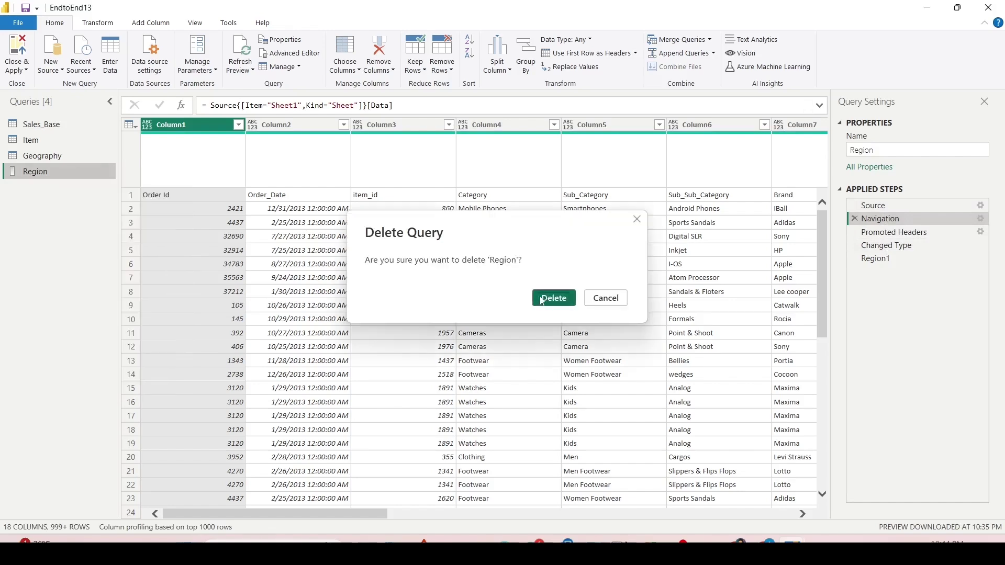
click(551, 296)
Step: Create a reference query from Sales_Base and keep only its Region column
click(49, 126)
right_click(45, 126)
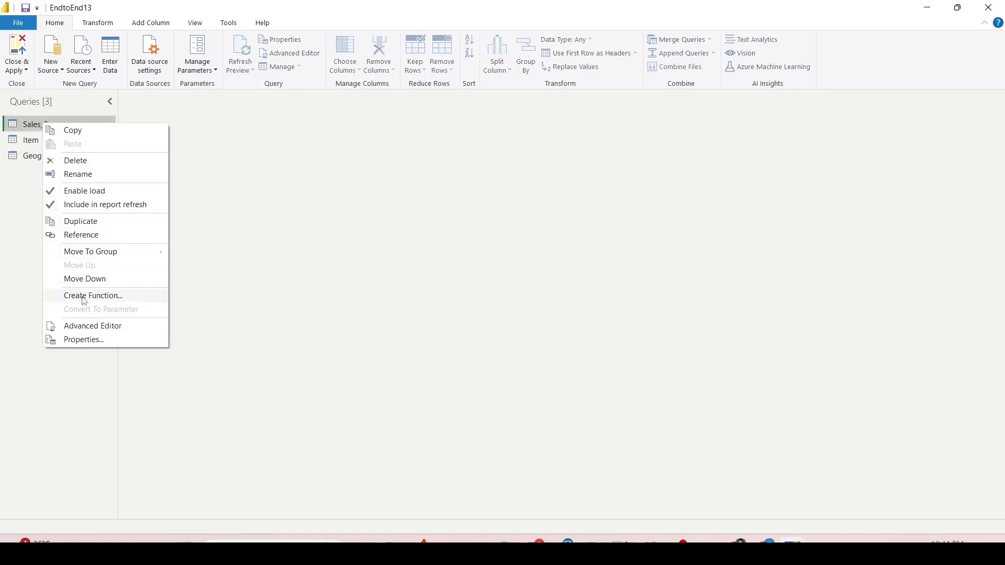
click(81, 235)
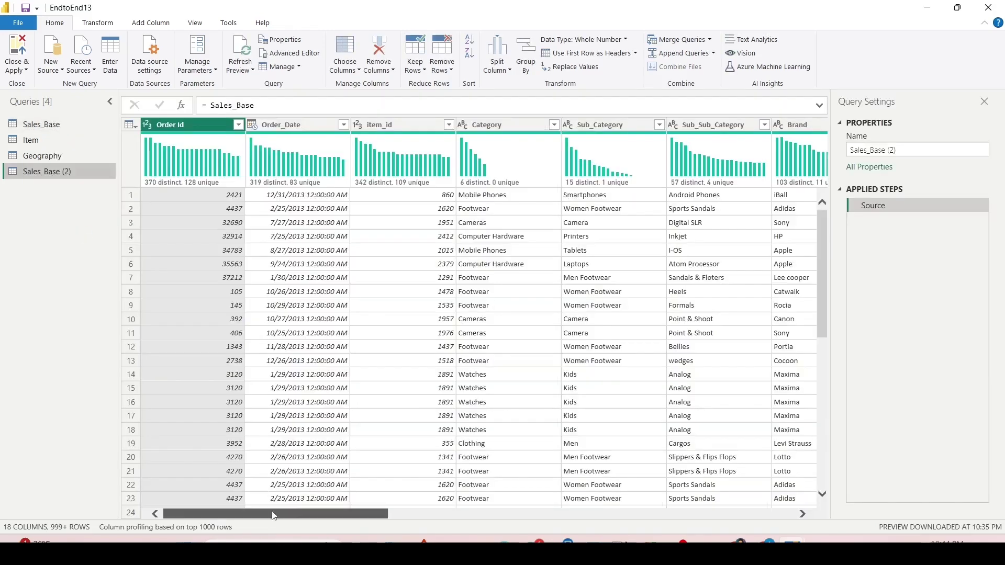
drag(269, 513, 639, 514)
click(437, 127)
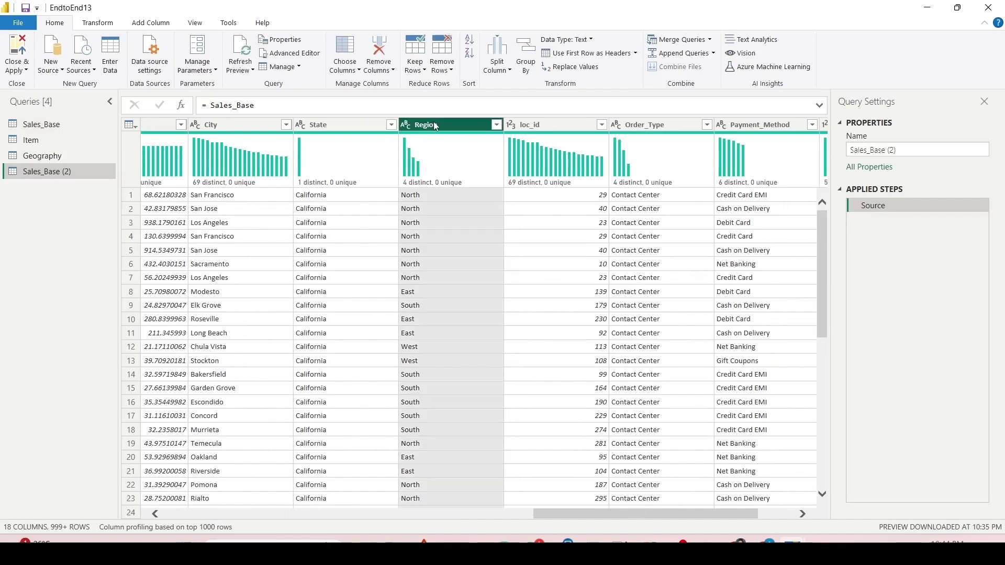
right_click(437, 126)
click(461, 160)
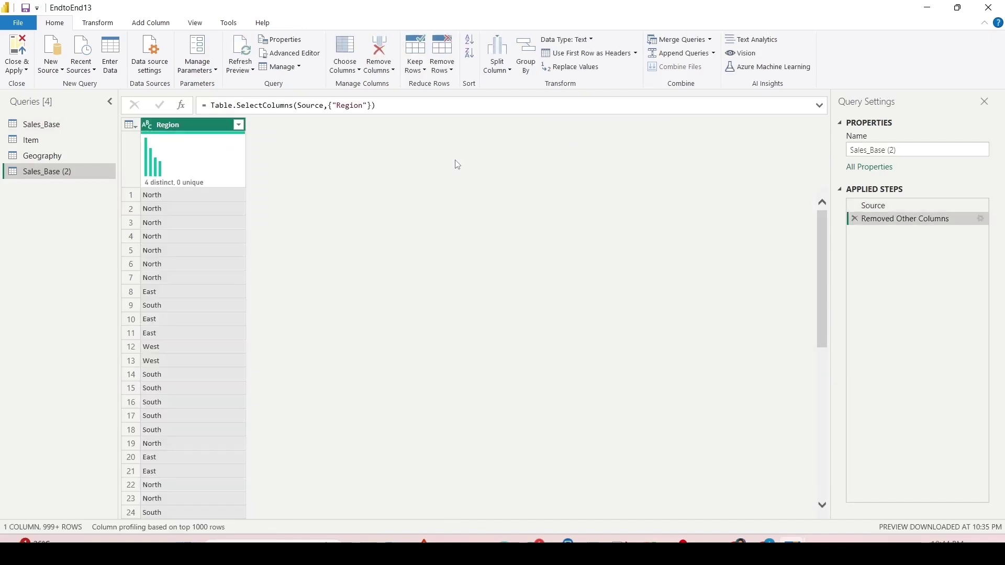
Step: Remove duplicates from the Region column of the new reference query and add an index column starting from 1
right_click(160, 125)
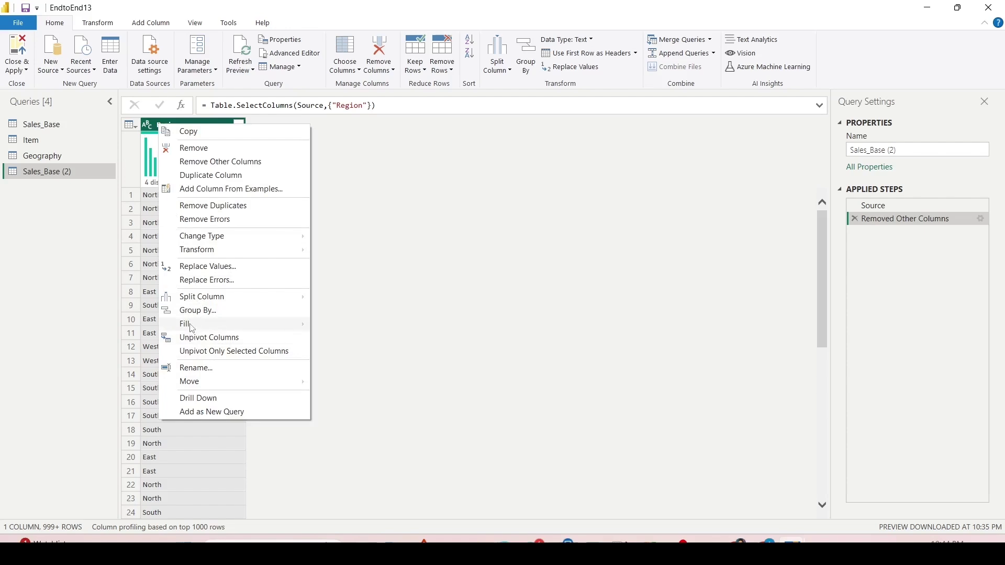
click(189, 205)
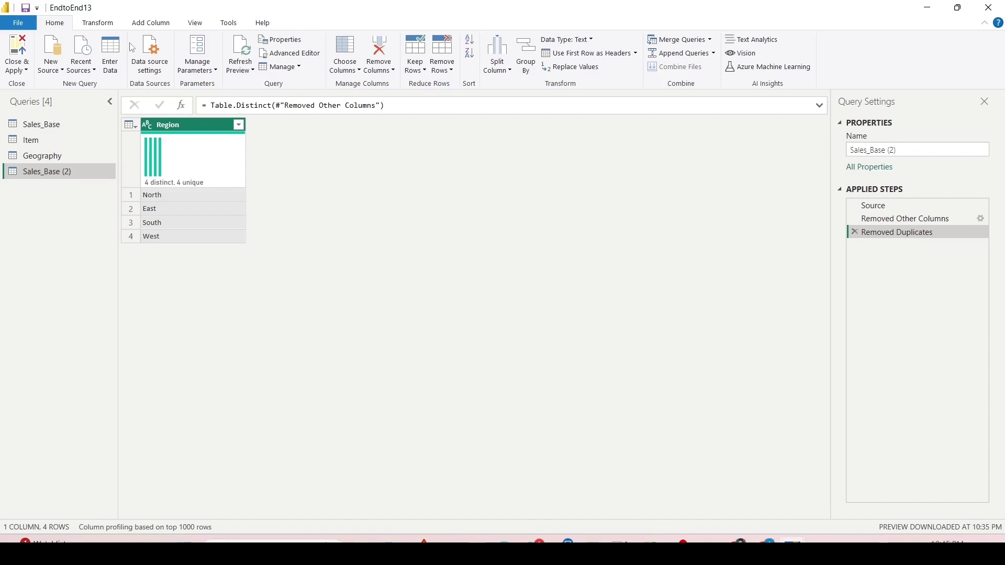
click(151, 24)
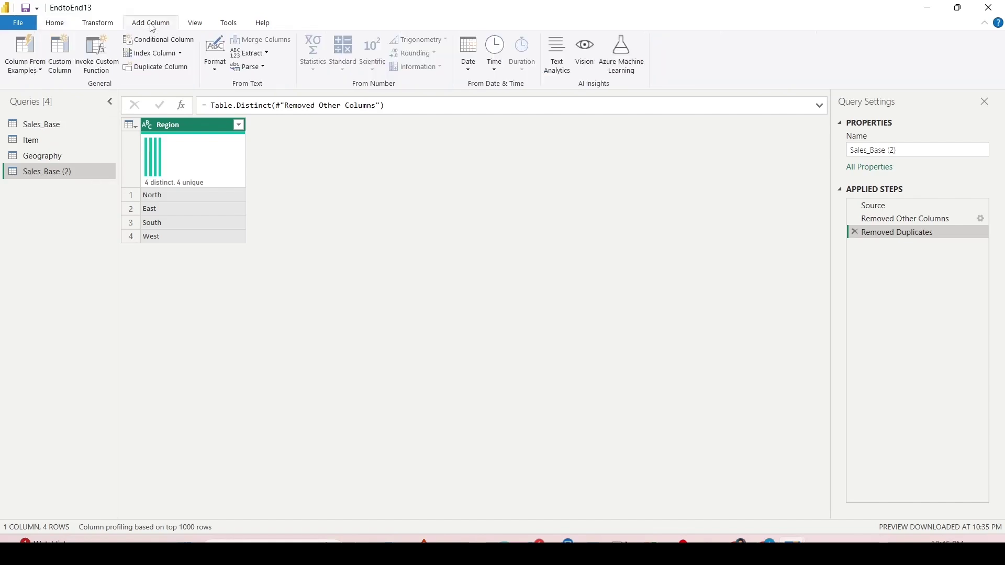
click(179, 53)
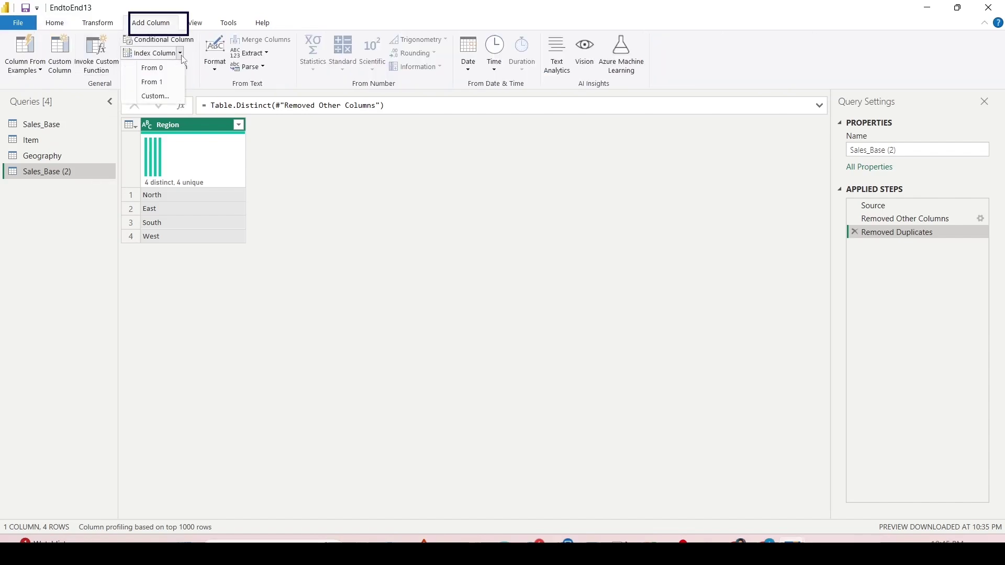
click(152, 82)
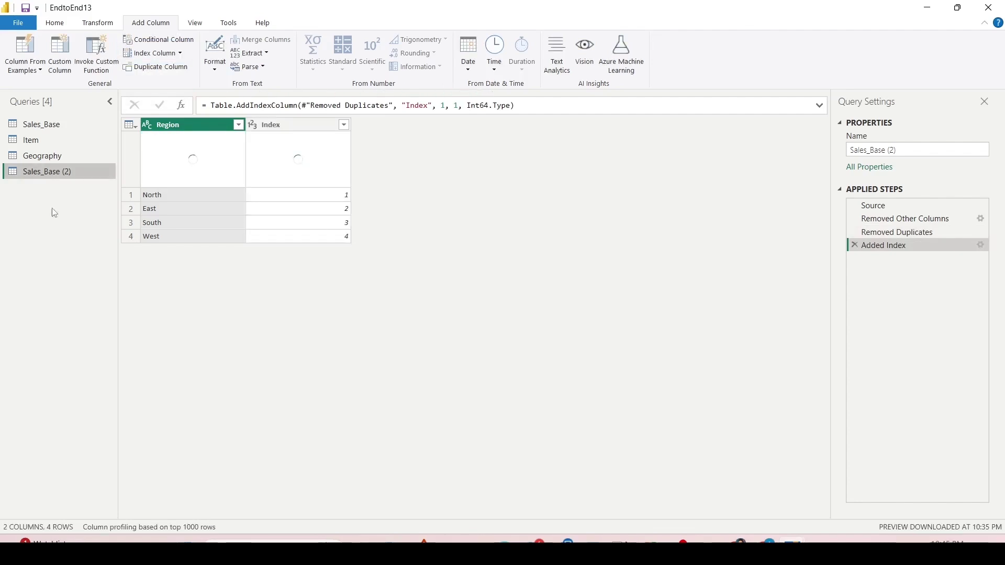
Step: Rename the Sales_Base (2) query to Region
double_click(42, 176)
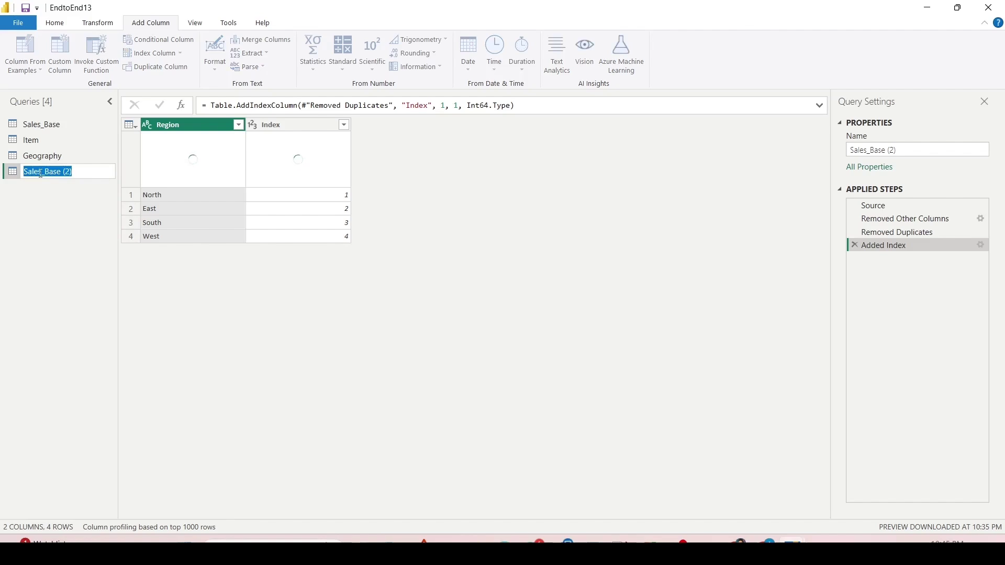
text(Region)
key(Return)
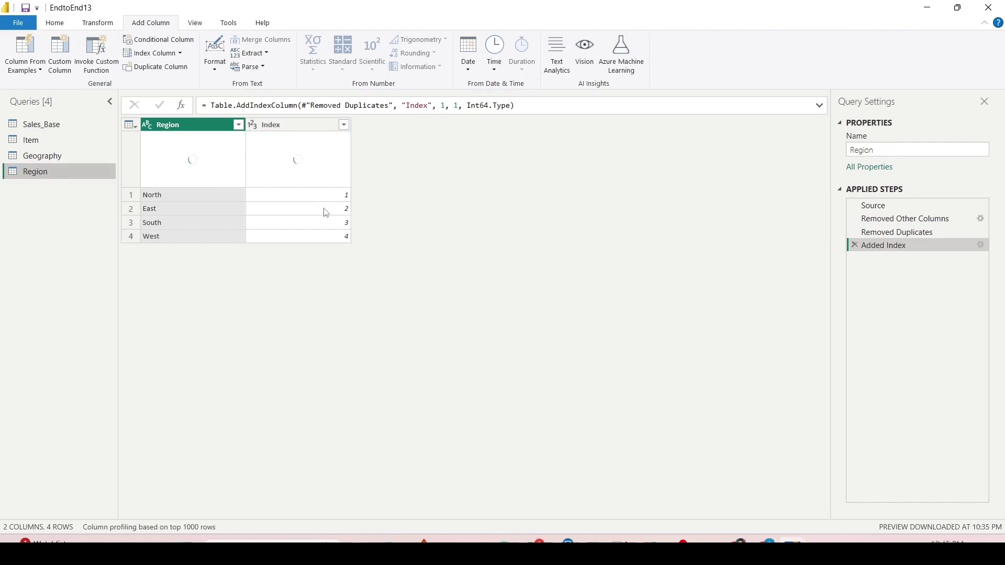
Step: Set up a merge as a new query with Sales_Base as the first table and Region as the second
right_click(55, 129)
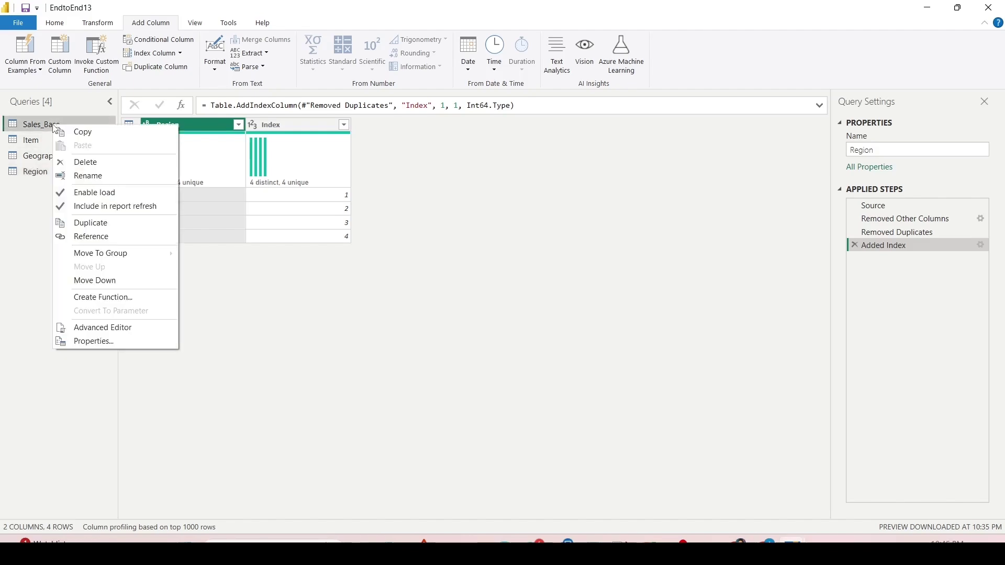
click(51, 126)
click(65, 23)
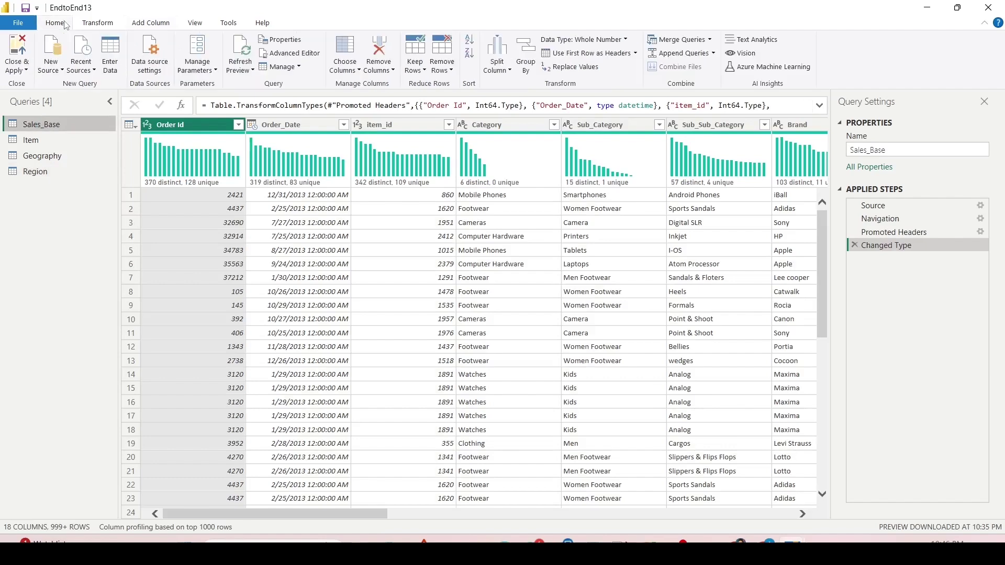
click(710, 40)
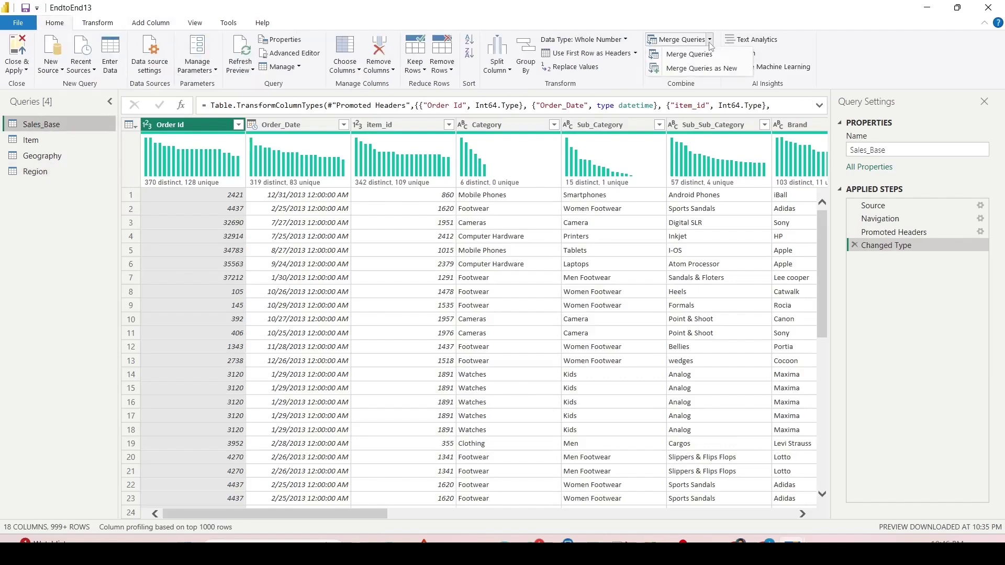
click(708, 69)
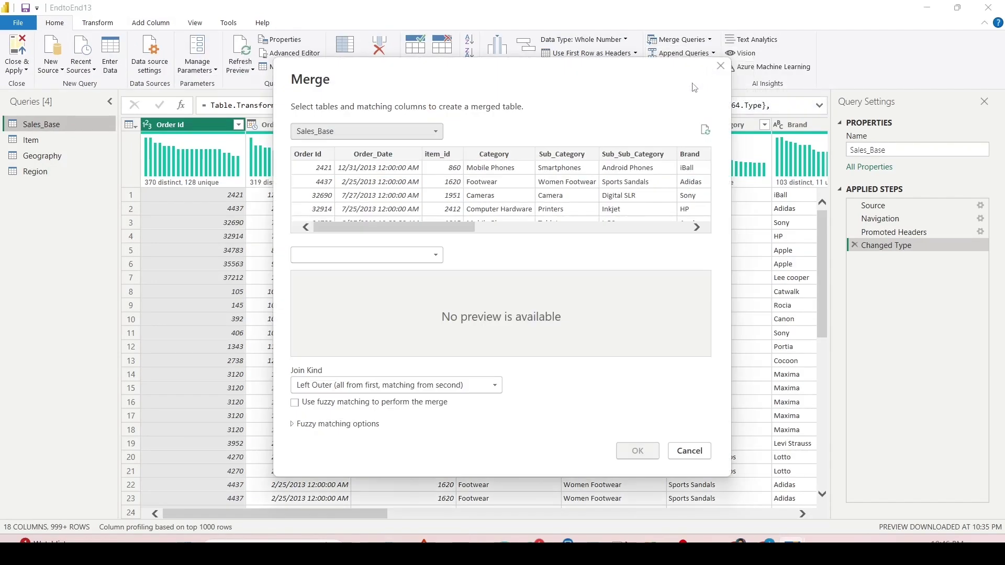
click(433, 255)
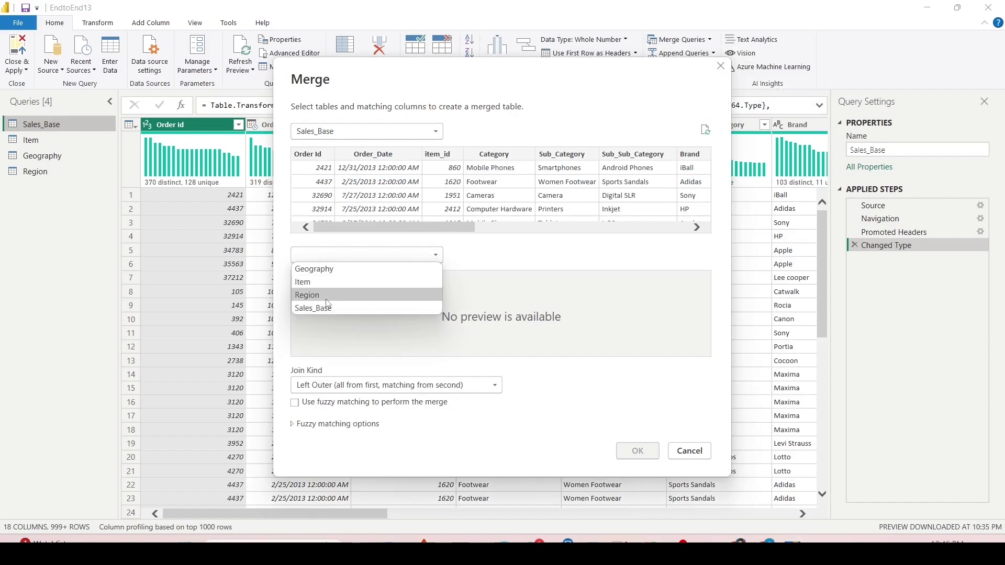
click(328, 301)
Step: Match both tables on their Region columns with a Left Outer join and create the merged query
drag(362, 227, 576, 228)
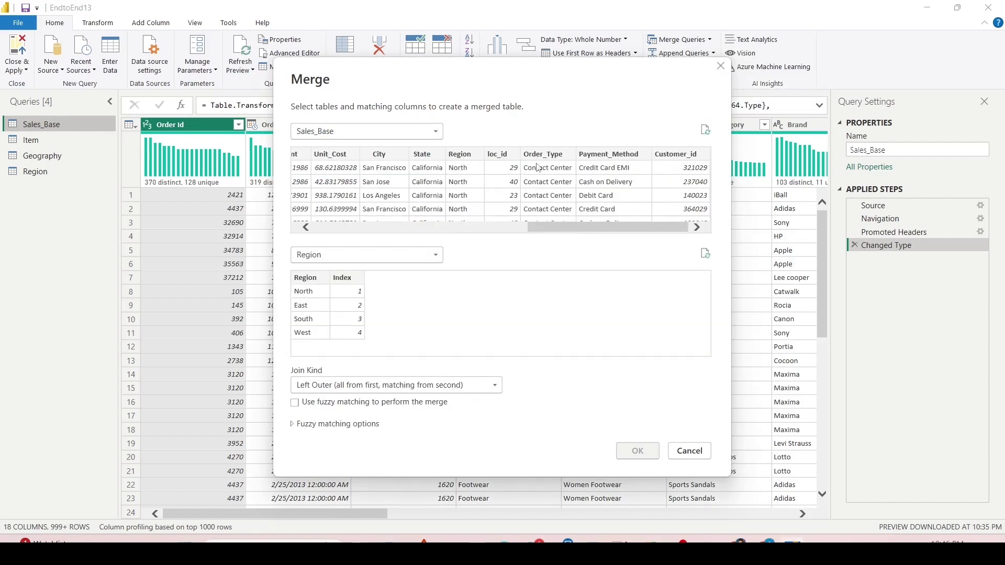
click(452, 157)
click(312, 283)
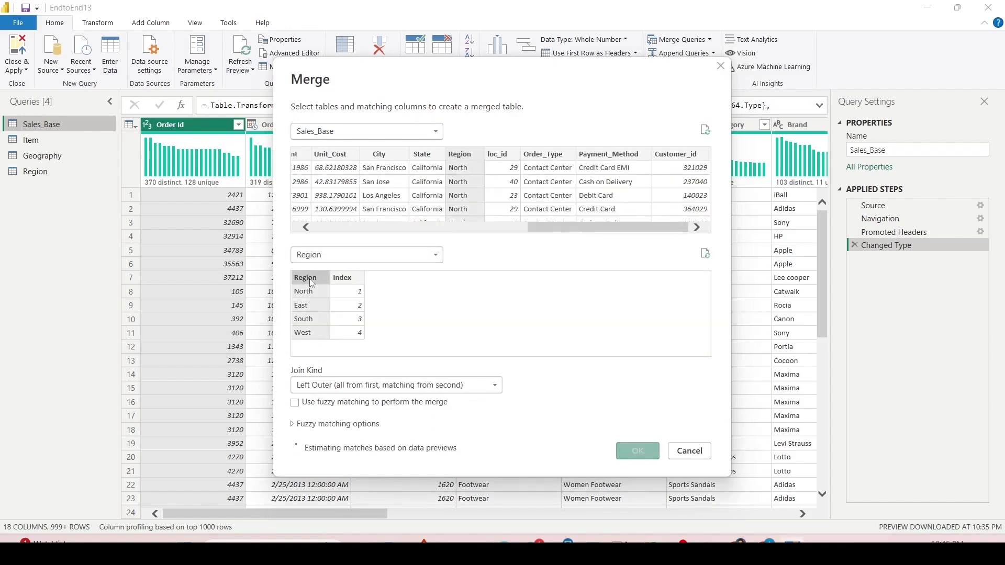
click(434, 387)
click(434, 393)
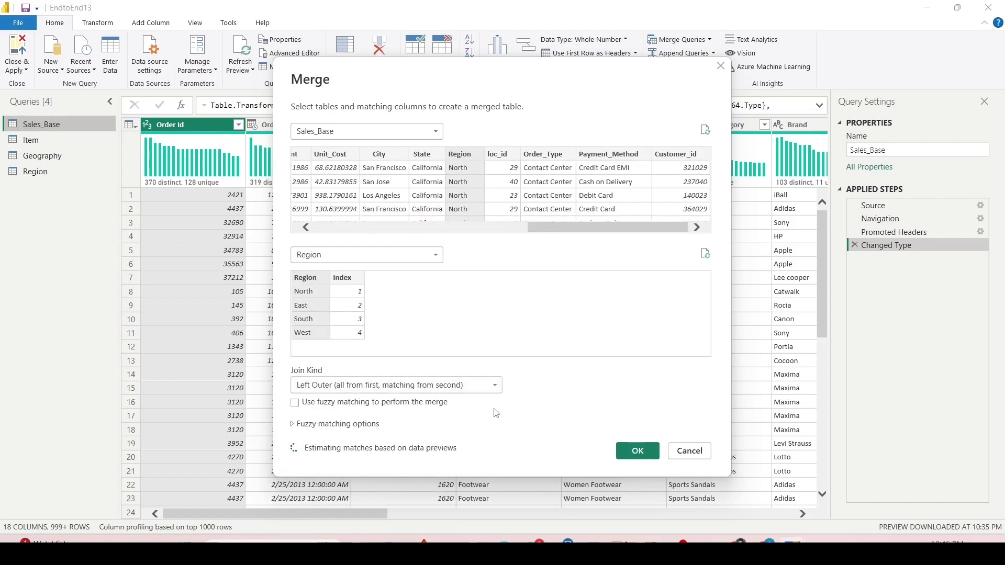
click(632, 451)
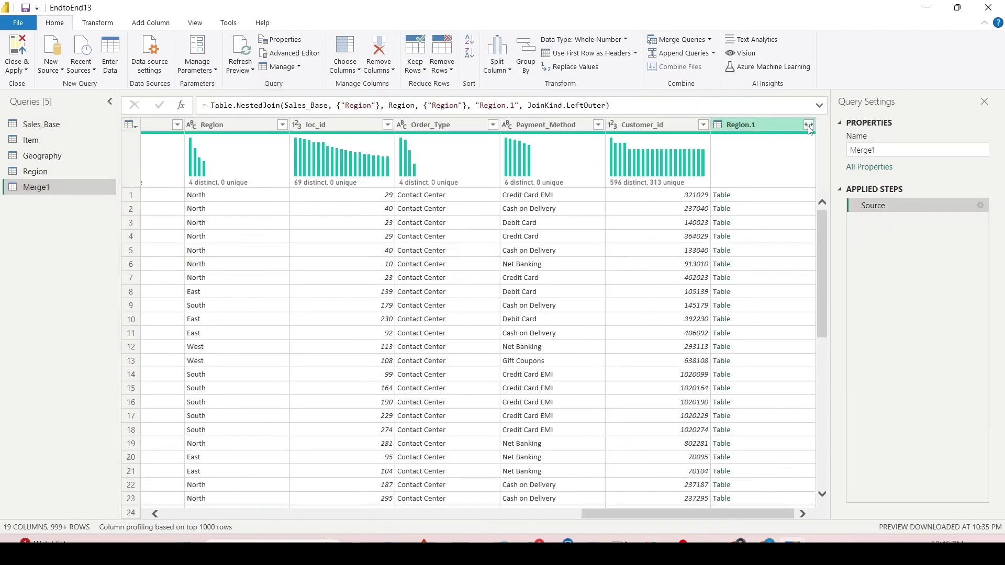
Step: Expand the Region.1 column of Merge1 to only its Index field, without the original column name as prefix
click(808, 125)
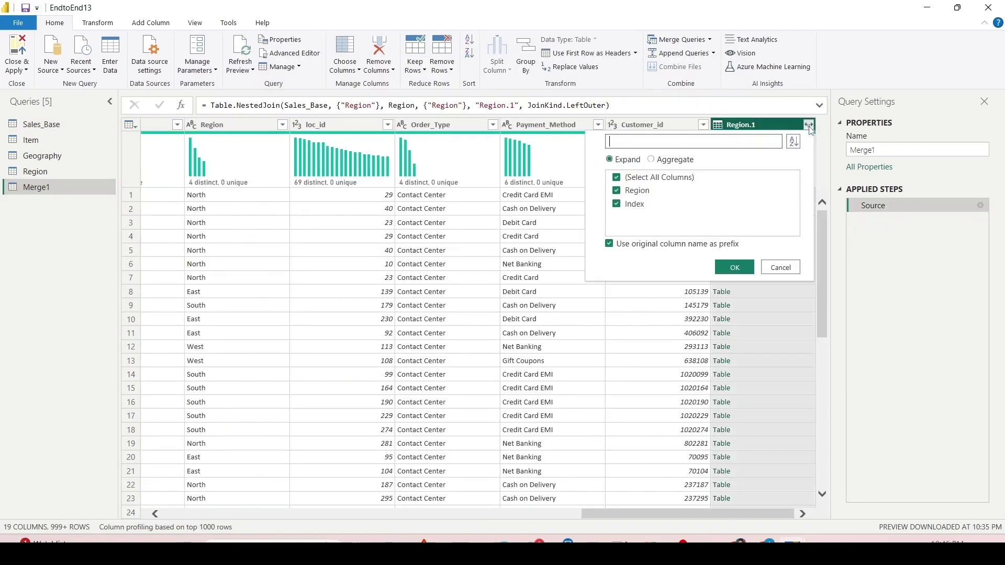
click(610, 245)
click(618, 178)
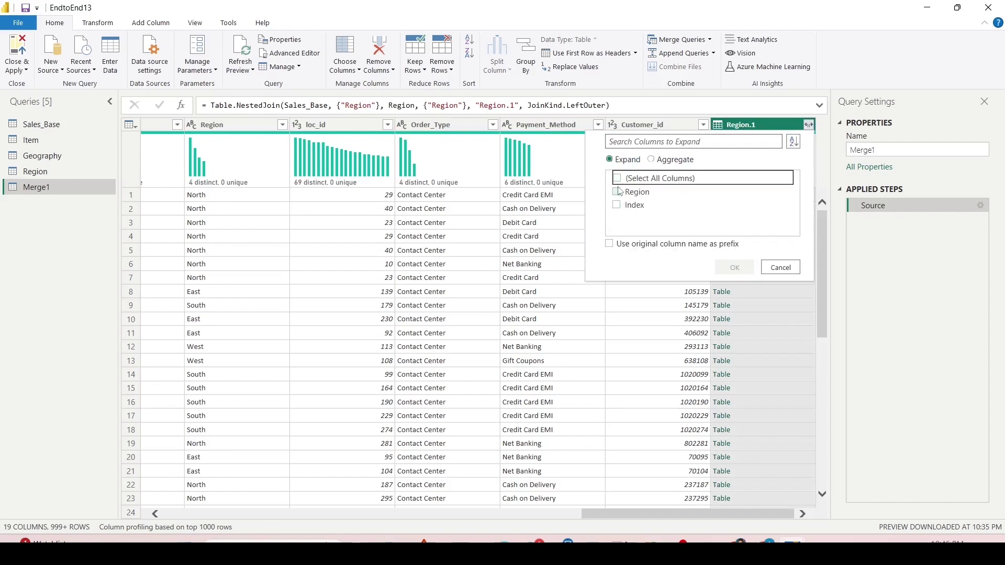
click(618, 205)
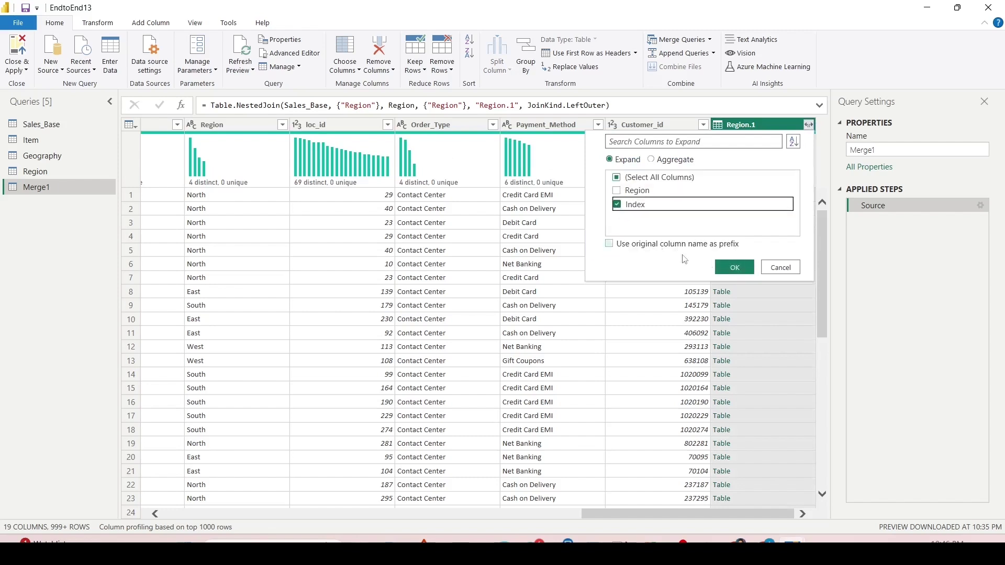
click(734, 268)
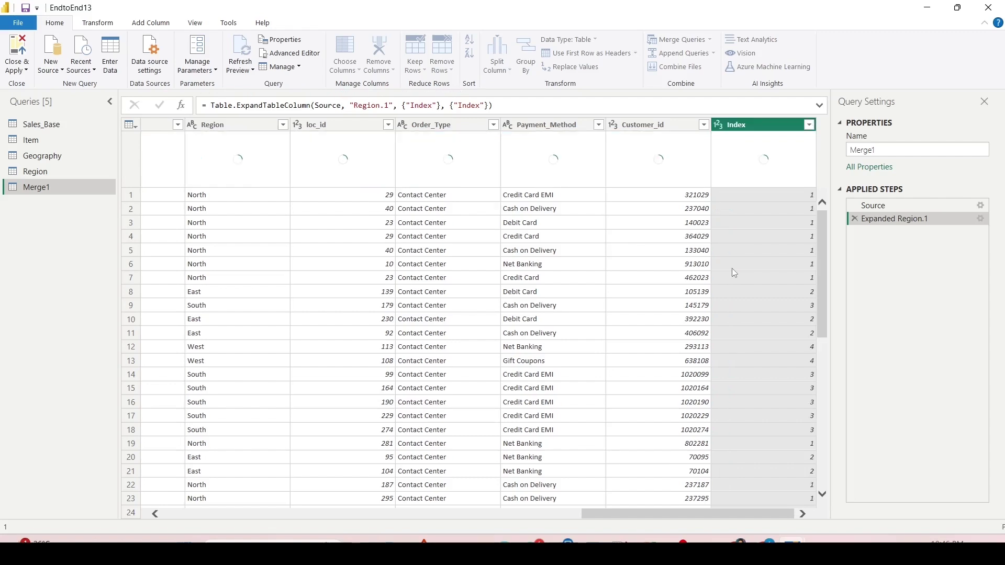
Step: Rename the expanded Index column in Merge1 to Region ID
double_click(740, 127)
text(Region ID)
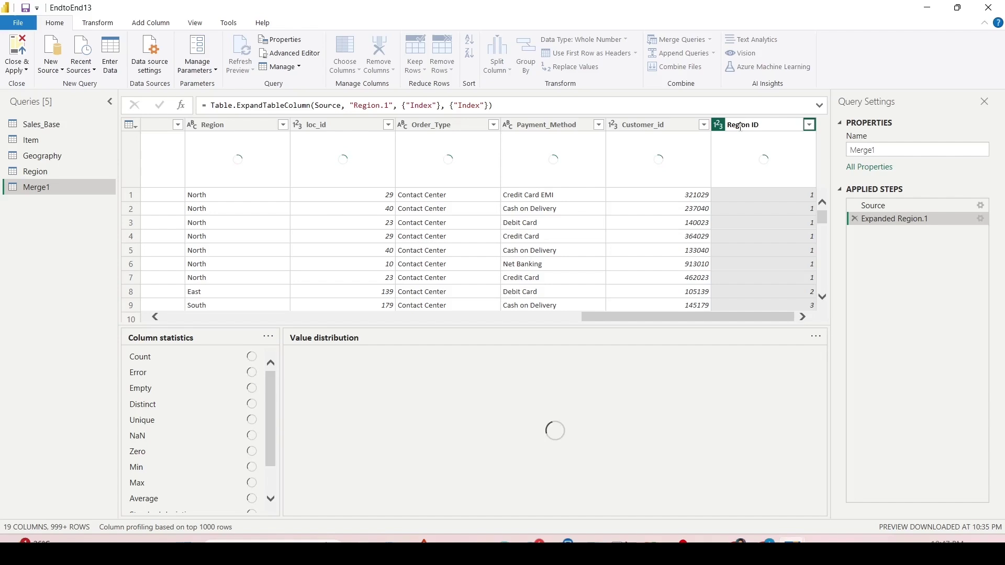
key(Return)
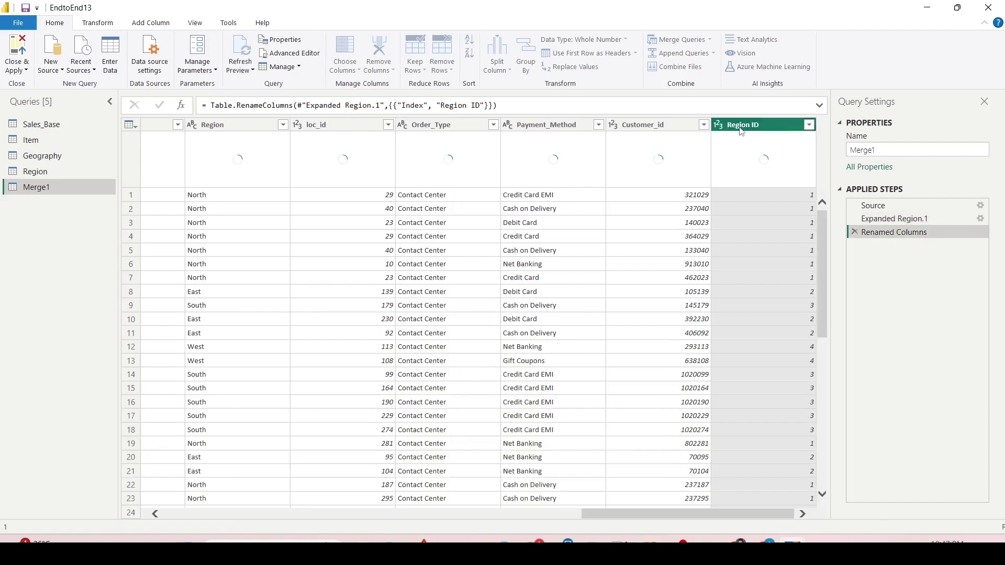
Step: Rename the Index column of the Region query to Region ID
click(43, 173)
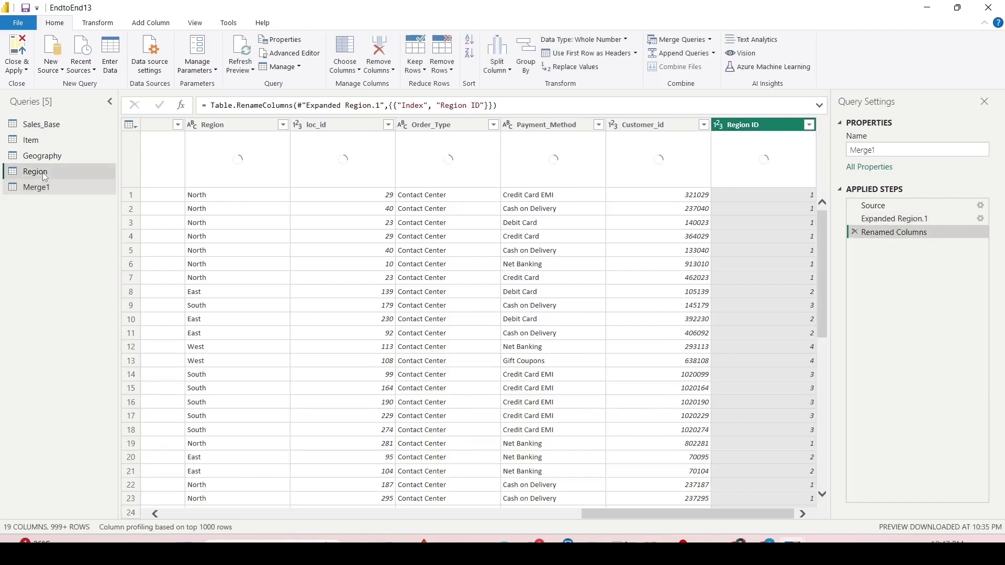
click(269, 130)
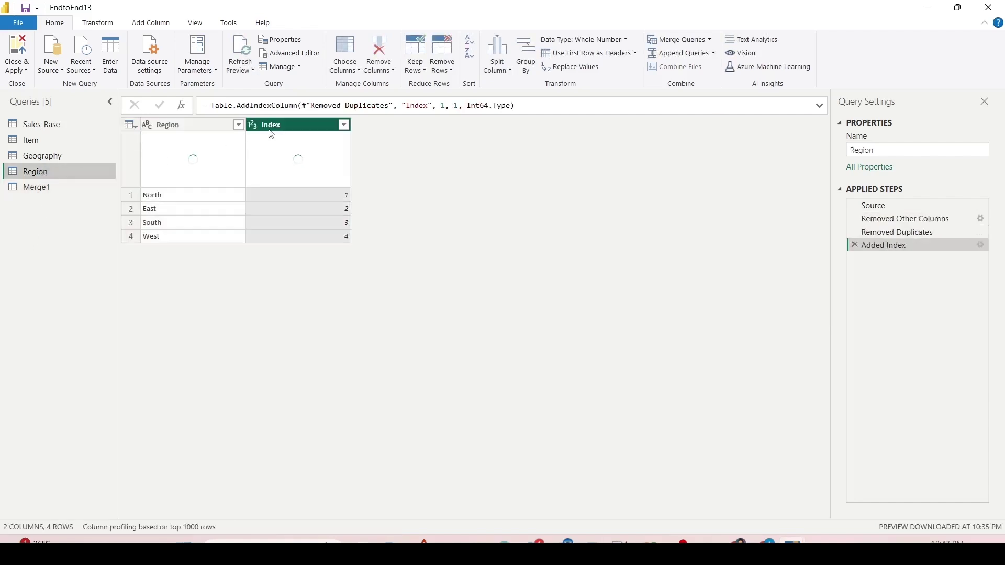
double_click(274, 130)
drag(280, 125, 258, 124)
text(Region ID)
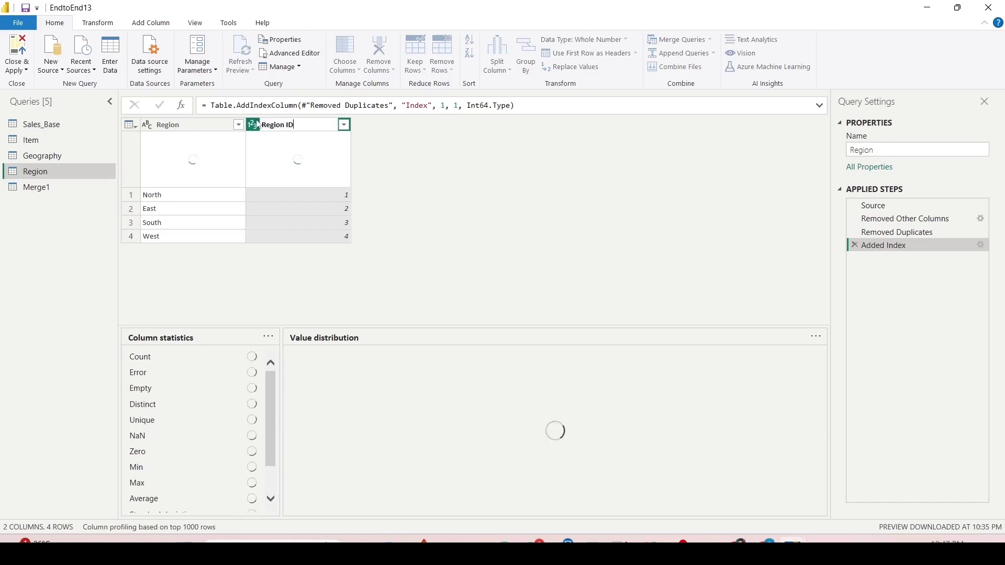
key(Return)
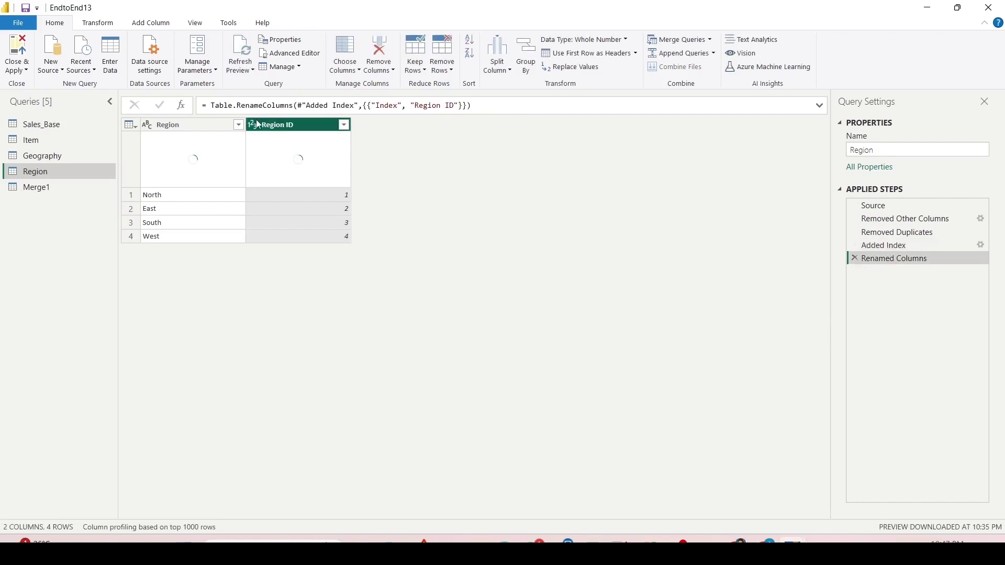
Step: Edit Merge1's Expanded Region.1 step to expand the Region ID column, and delete the Renamed Columns step
click(43, 189)
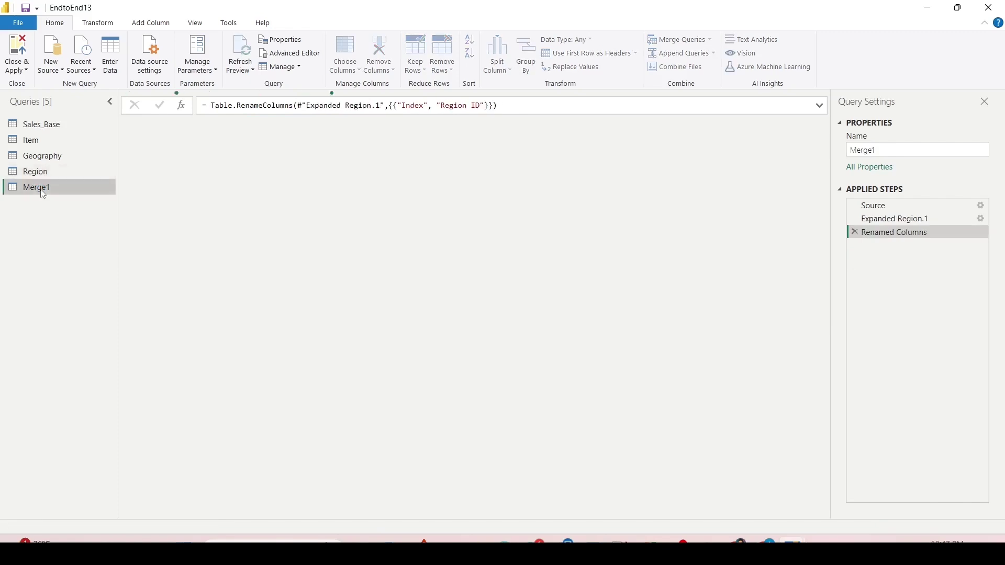
click(893, 220)
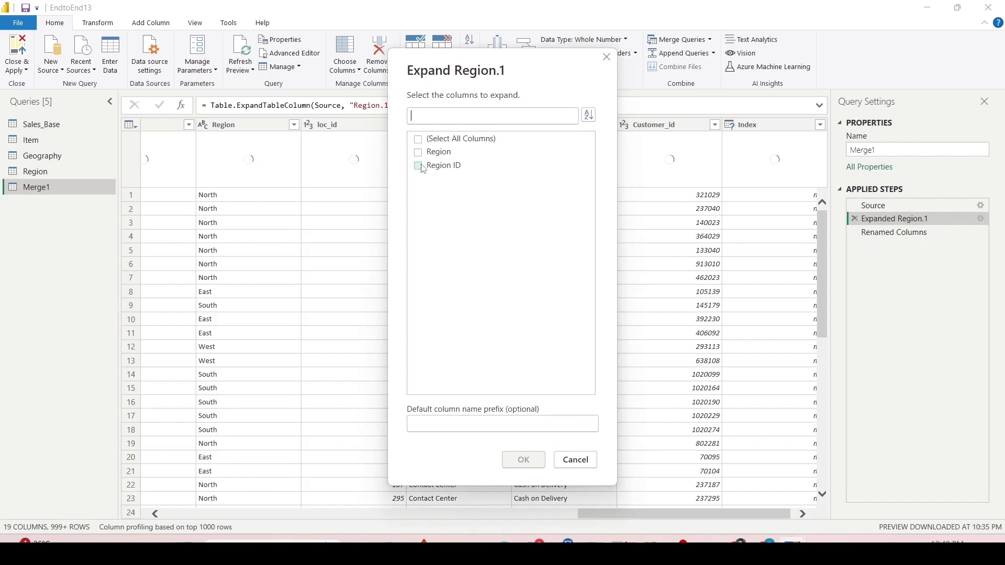
click(418, 166)
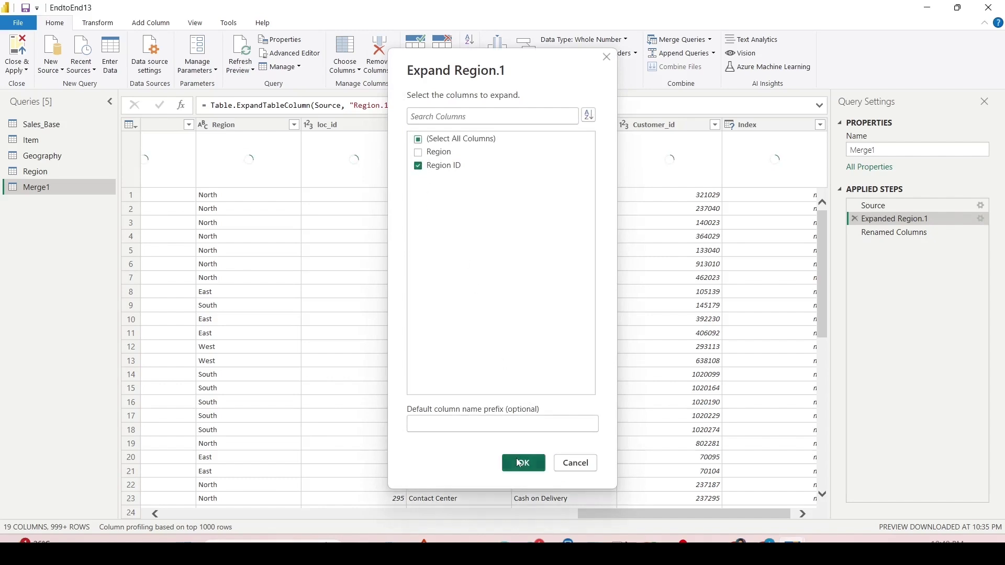
click(523, 462)
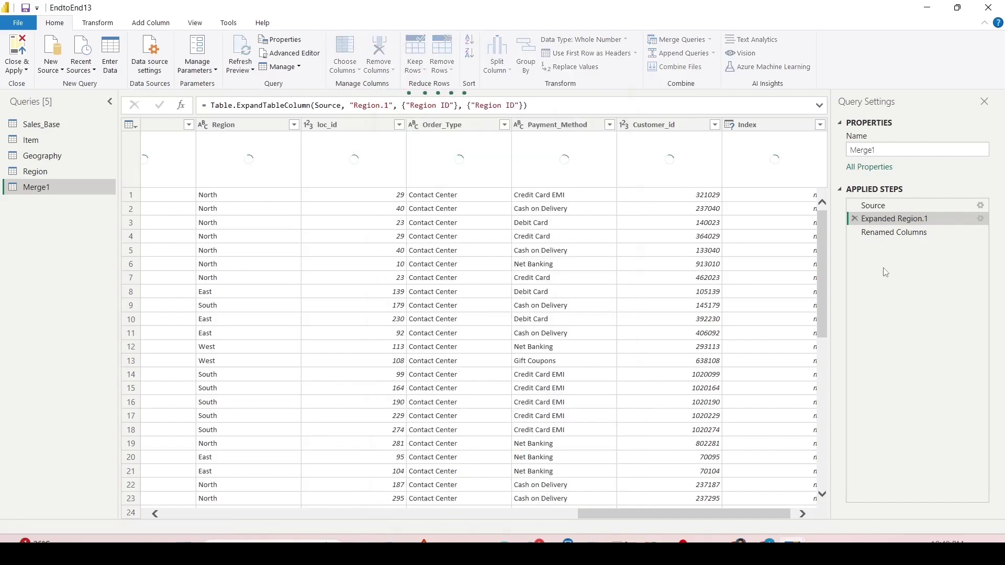
click(869, 233)
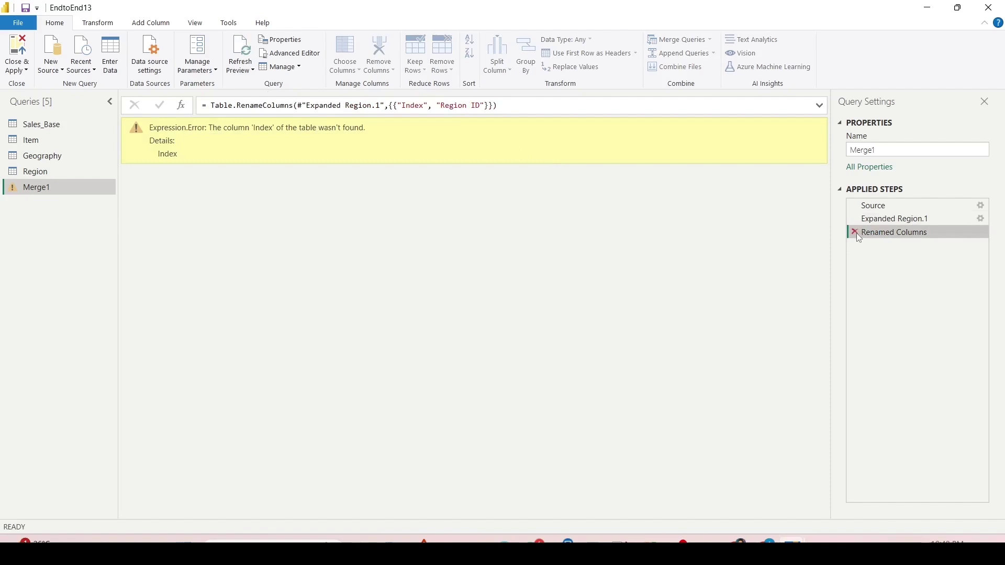
click(855, 232)
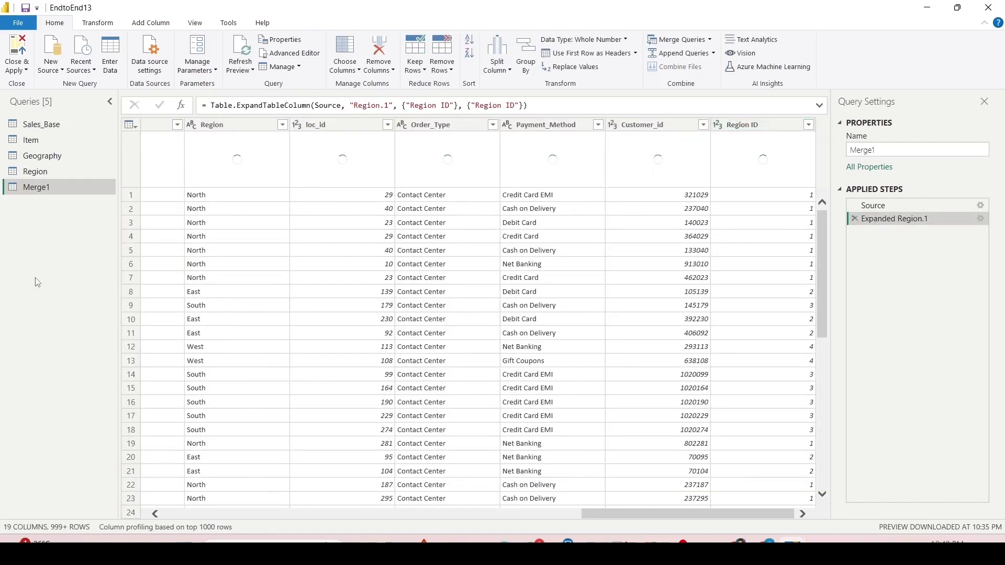
Step: Rename the Merge1 query to Sales Fact
double_click(43, 190)
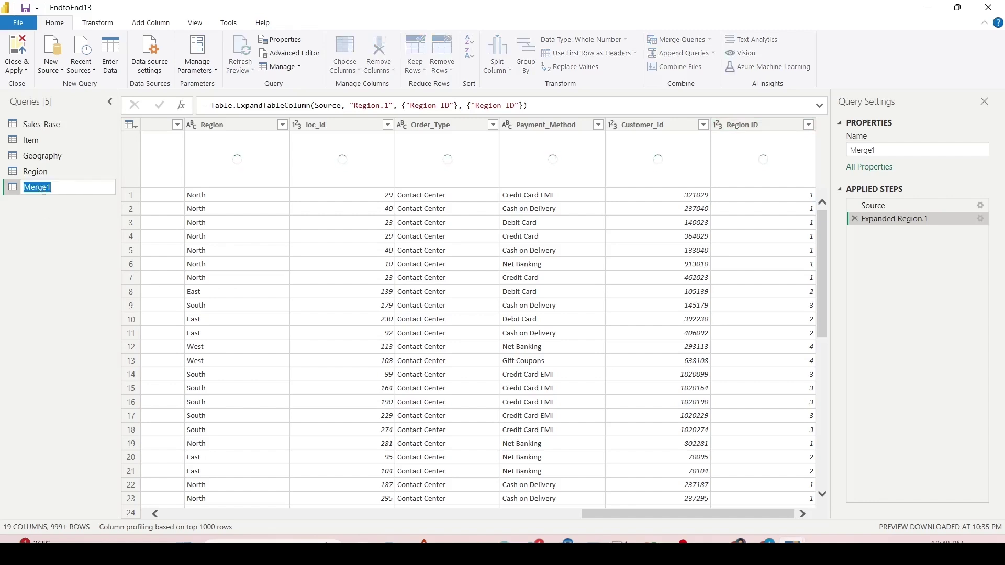
text(Sales Fact)
key(Return)
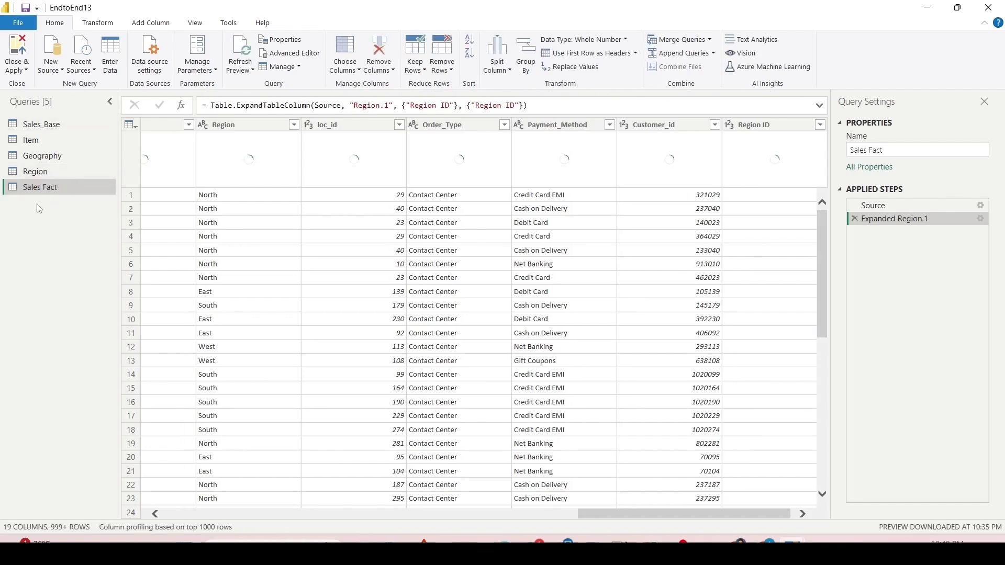
Step: Create a reference query from Sales_Base and keep only its Payment_Method column
click(39, 127)
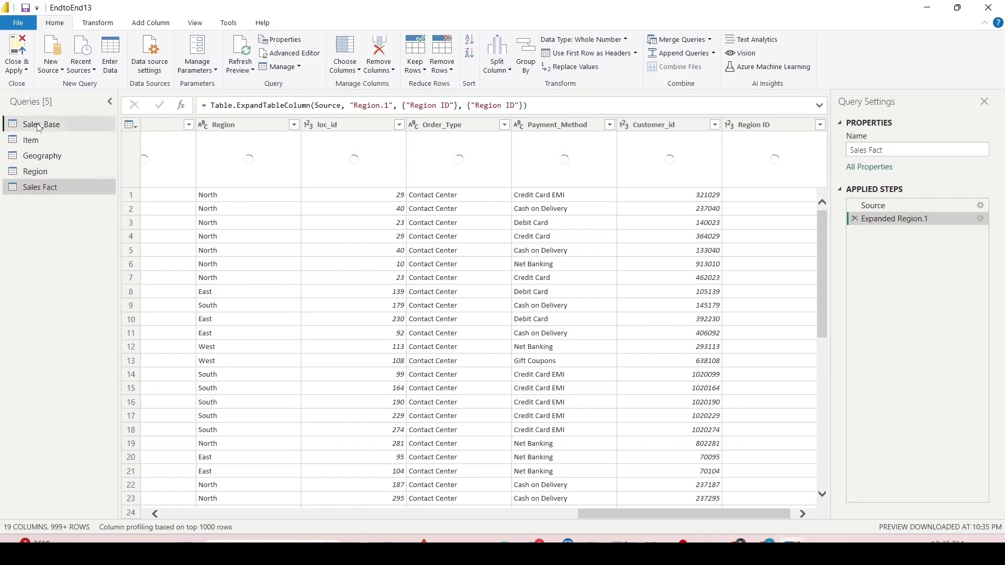
drag(195, 514, 603, 514)
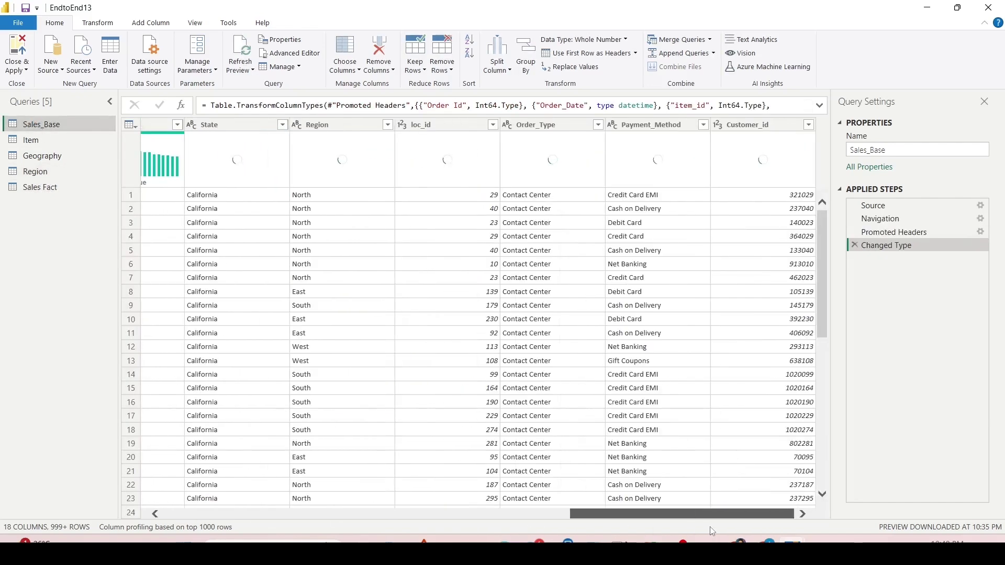
right_click(35, 127)
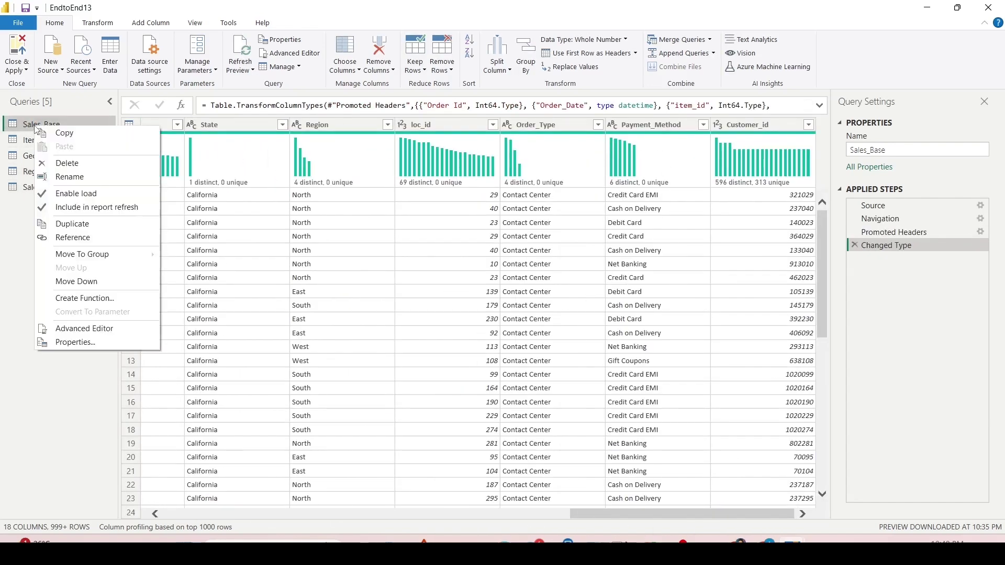
click(65, 237)
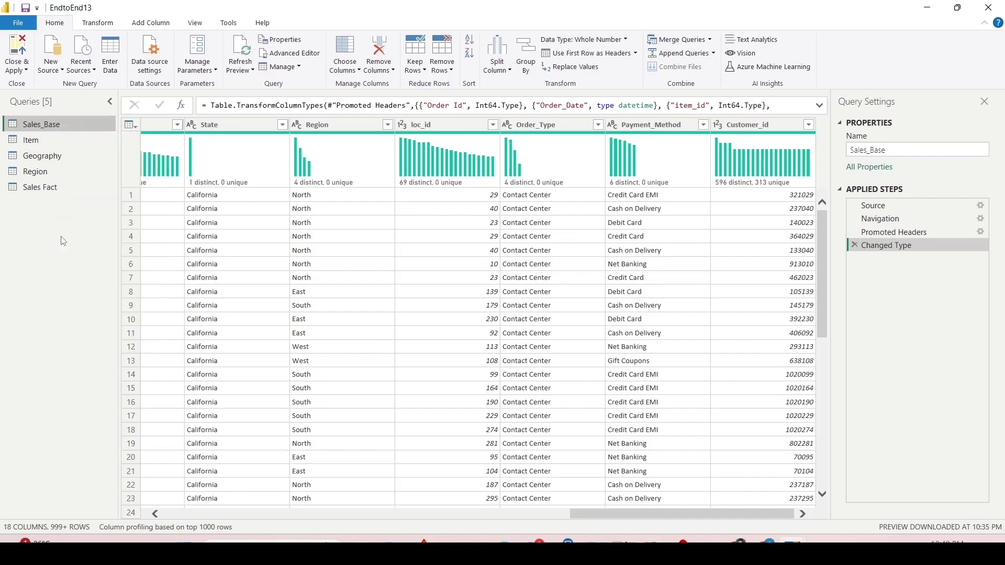
click(628, 124)
right_click(628, 126)
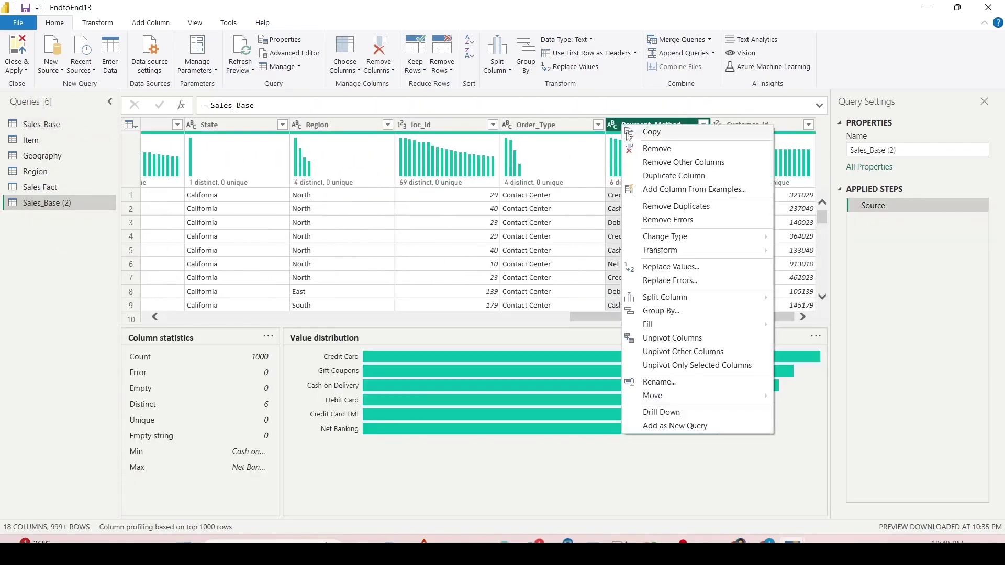
click(662, 163)
Step: Remove duplicates from the Payment_Method column and add an index column starting from 1
right_click(162, 124)
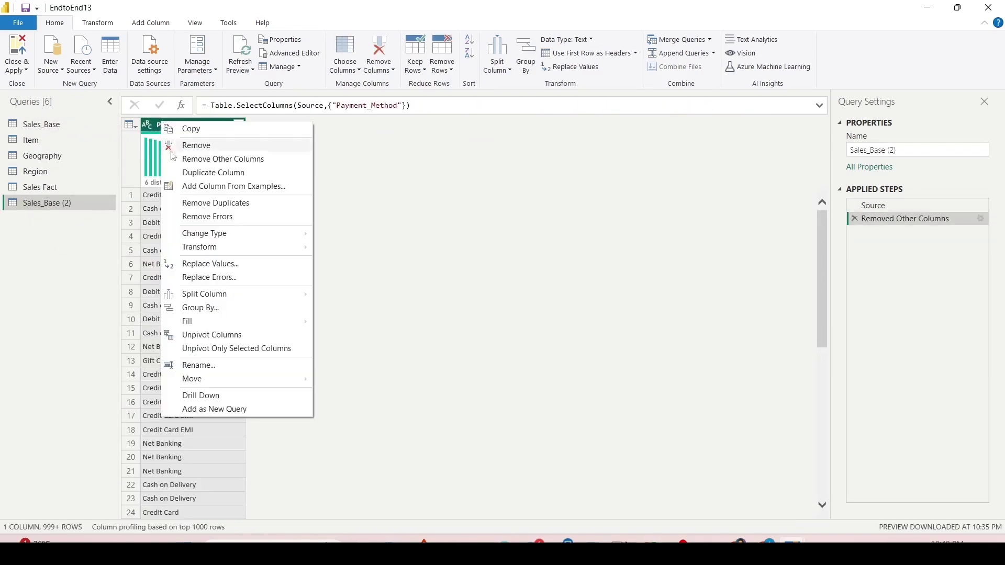
click(184, 202)
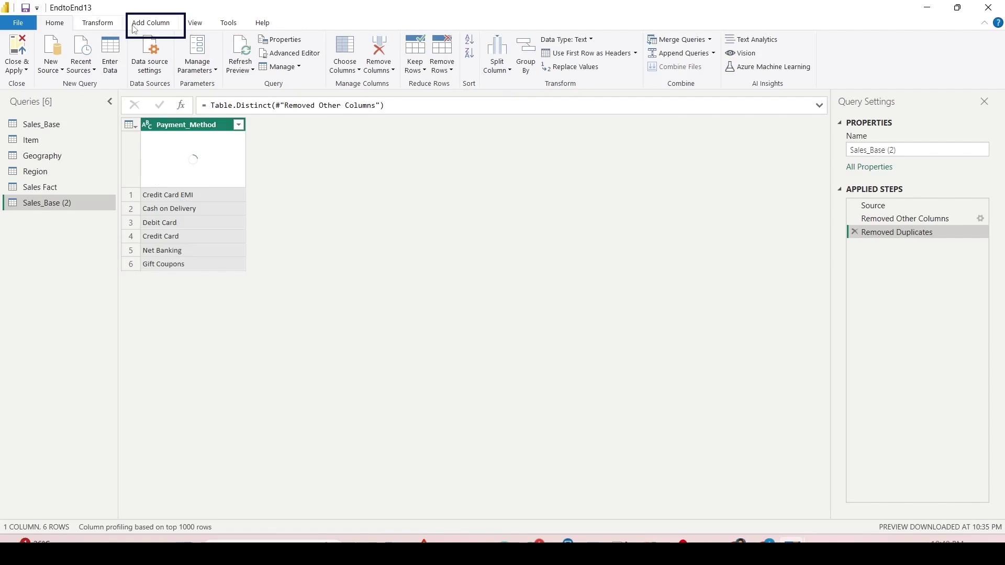
click(150, 23)
click(180, 53)
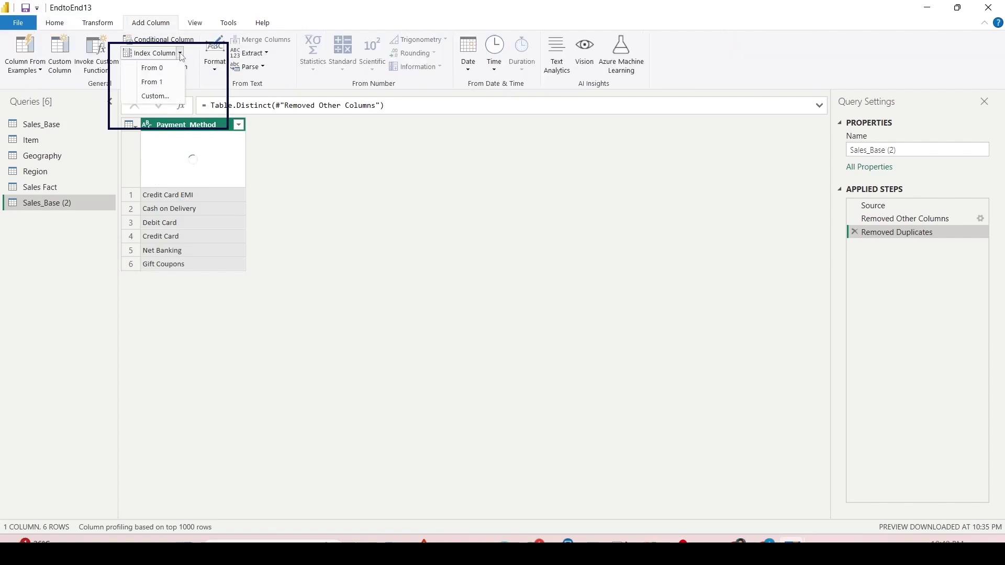
click(168, 84)
Step: Rename the new Index column beside Payment_Method to Payment Method ID
double_click(270, 126)
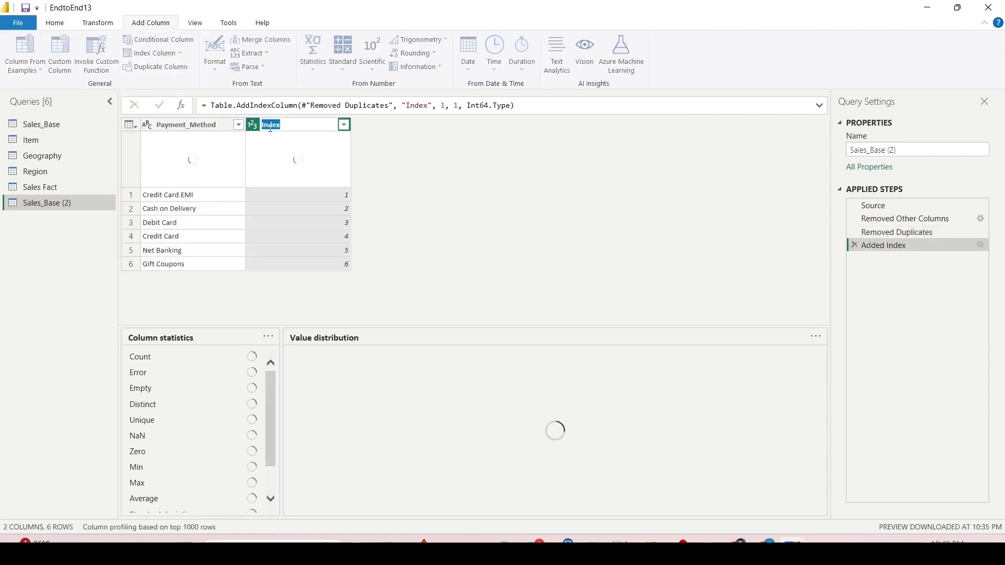
text(Payment Method ID)
key(Return)
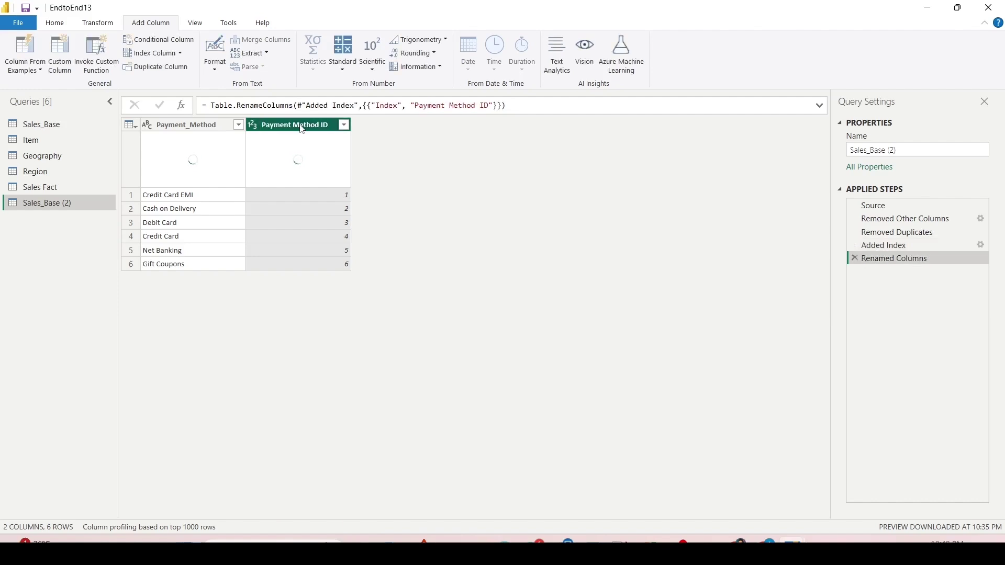
Step: Rename the Sales_Base (2) query to Payment Method
double_click(66, 205)
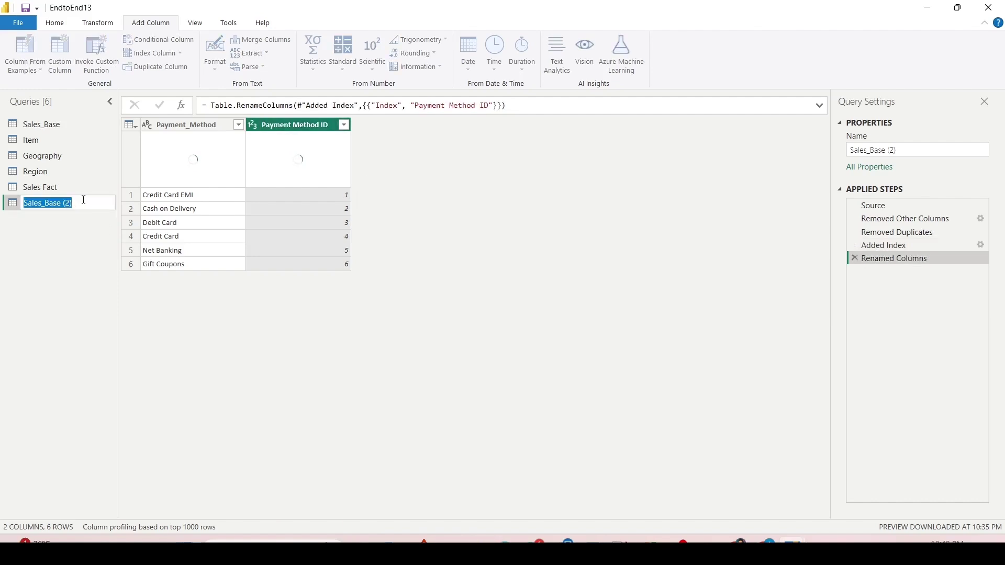
text(Pay)
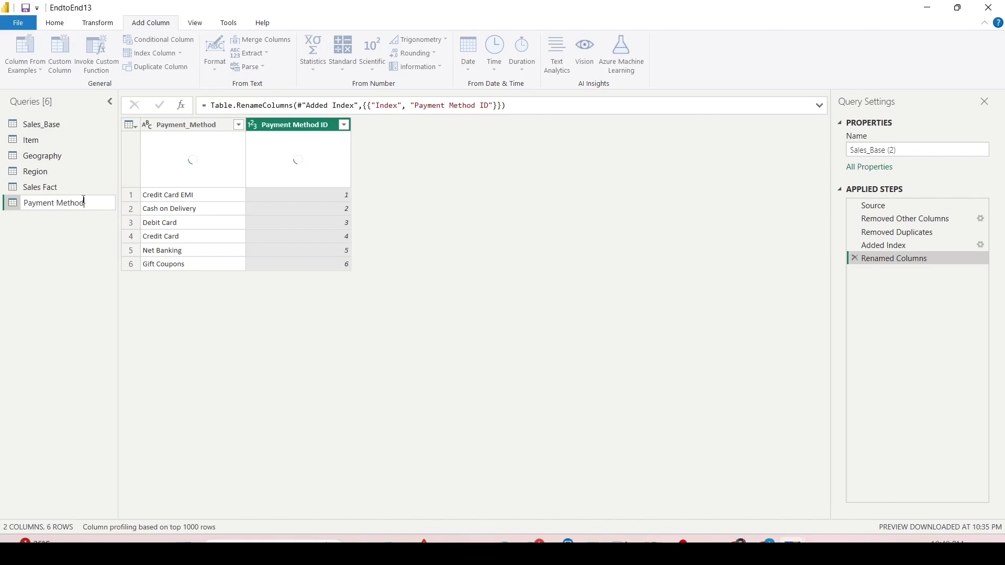
text(ment Method)
Step: Merge the Payment Method query into Sales Fact, matching on Payment_Method with a Left Outer join
click(46, 187)
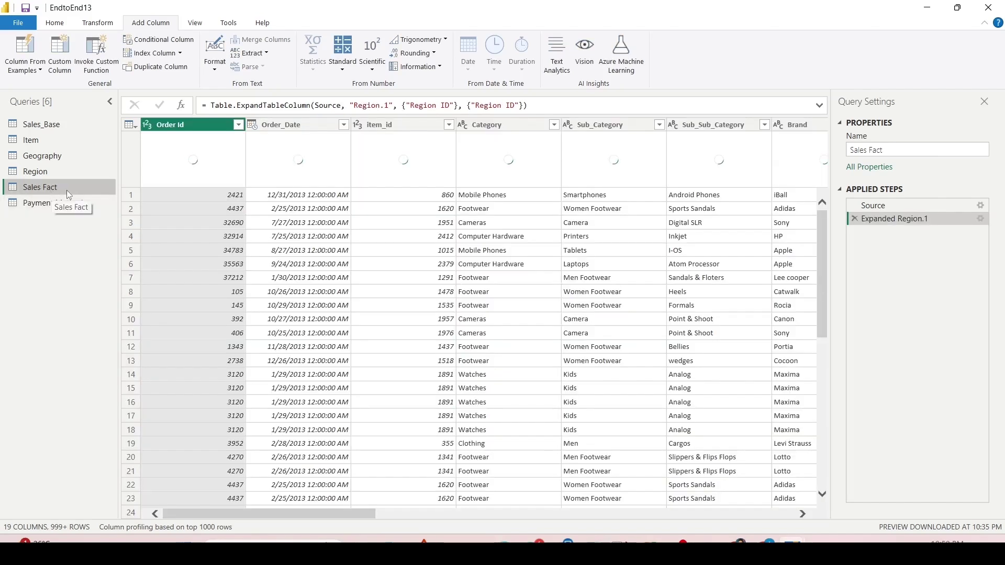
click(56, 23)
click(711, 41)
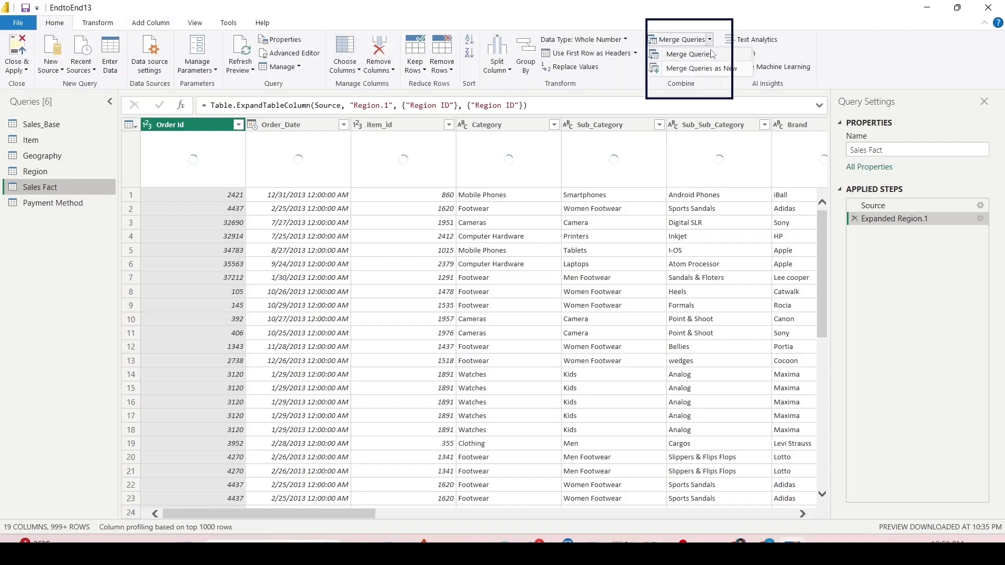
click(708, 56)
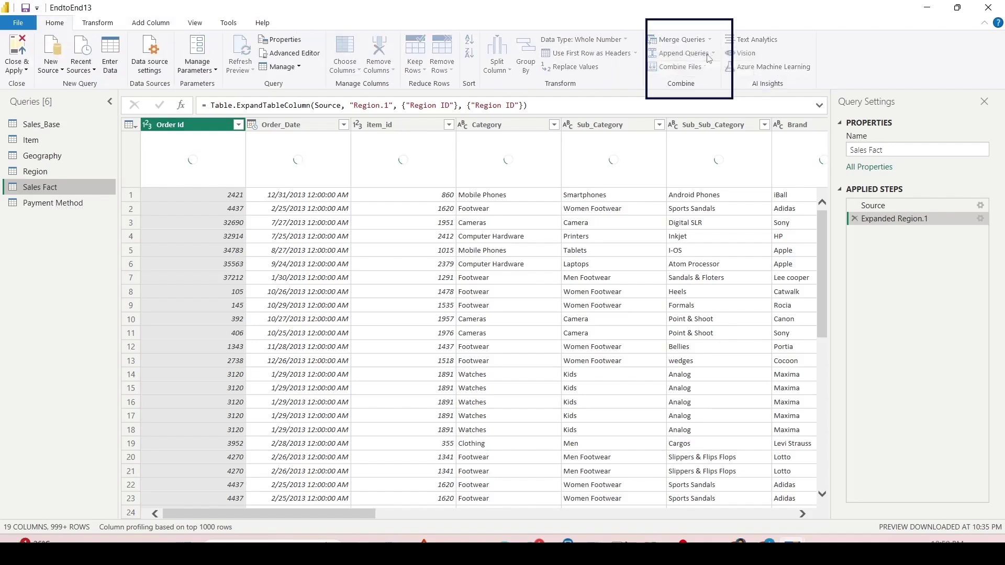
click(352, 252)
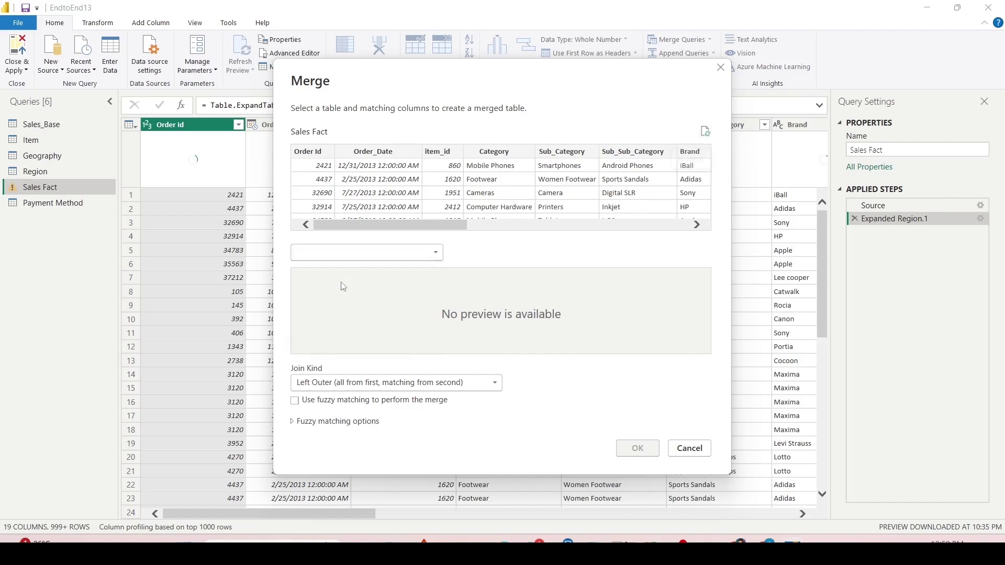
click(325, 293)
scroll(623, 172, right, 10)
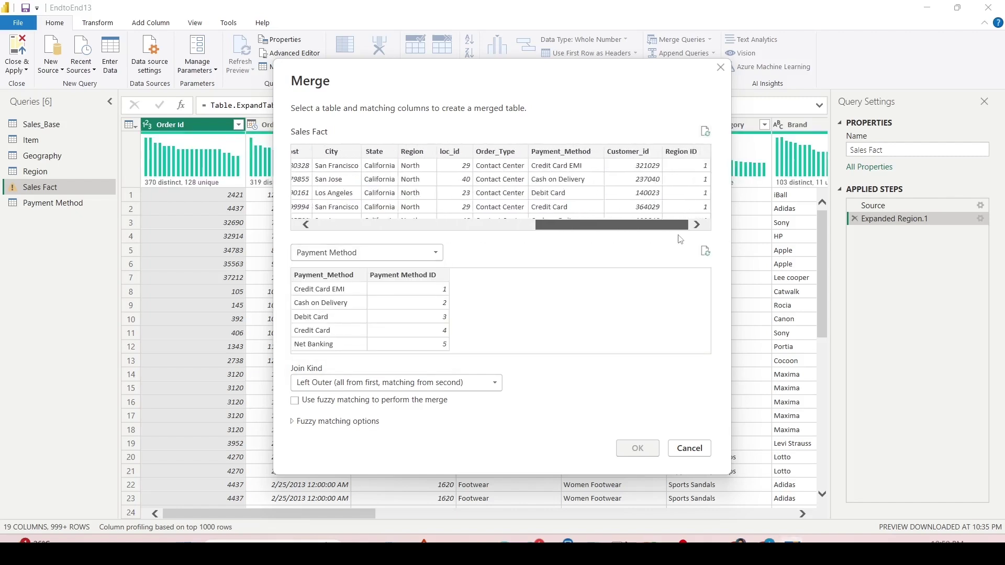
click(583, 156)
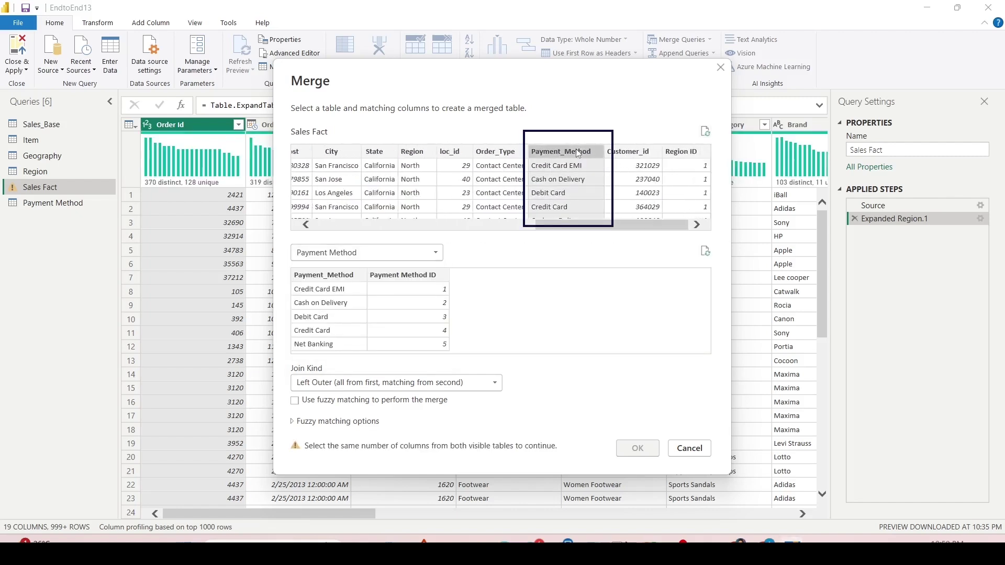
click(324, 275)
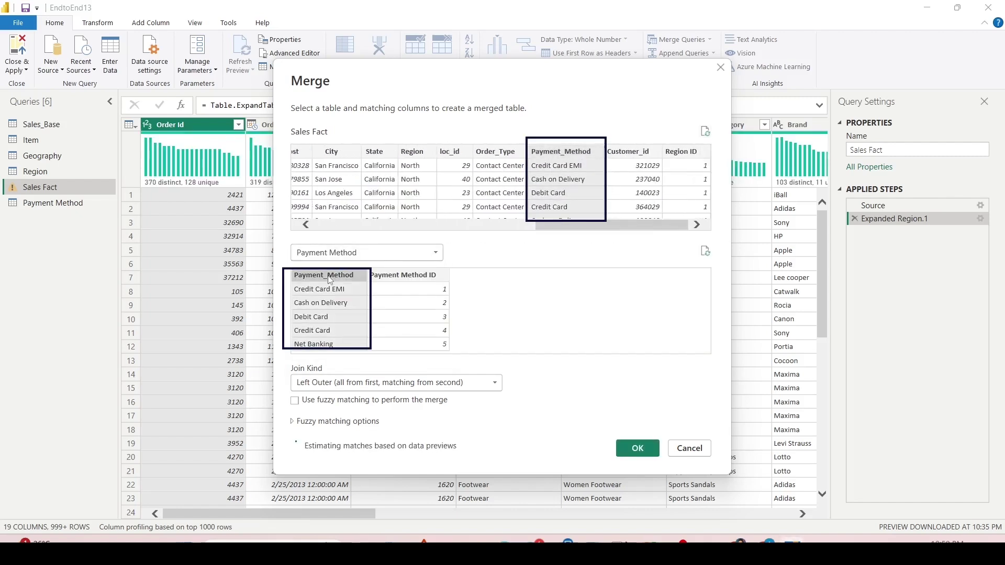
click(637, 450)
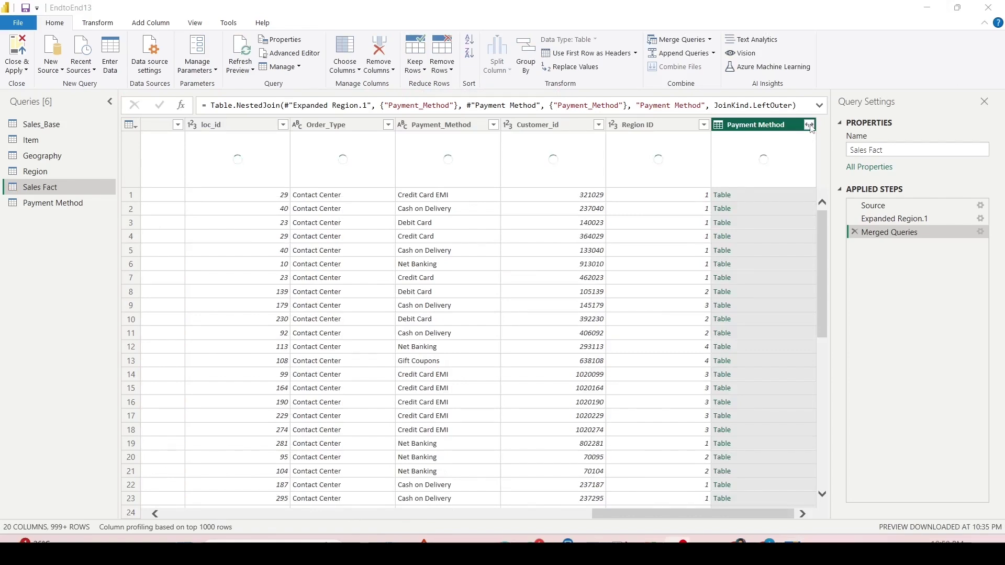
Step: Expand the merged Payment Method column in Sales Fact to only Payment Method ID, without the original name as prefix
click(810, 126)
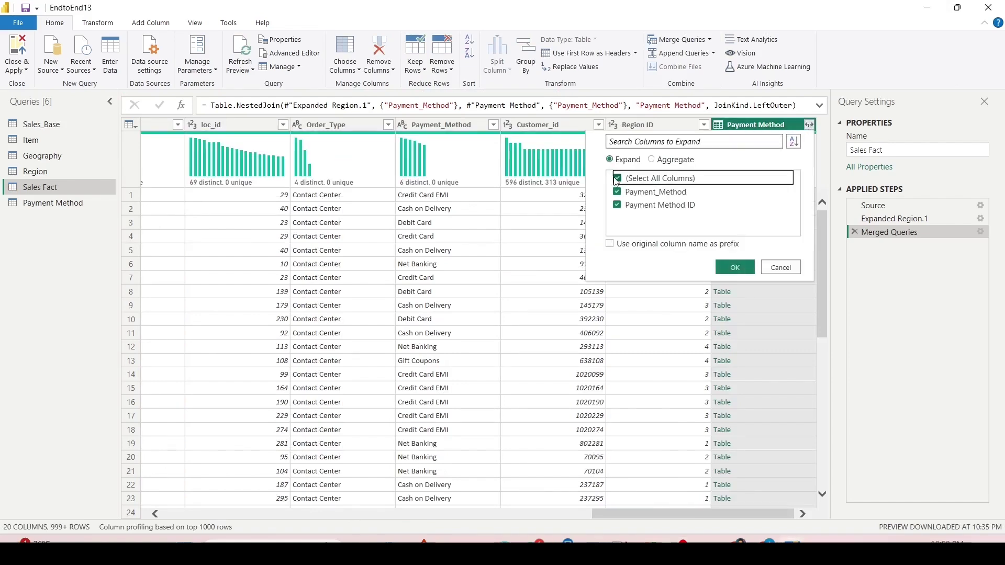
click(617, 178)
click(618, 191)
click(617, 192)
click(617, 205)
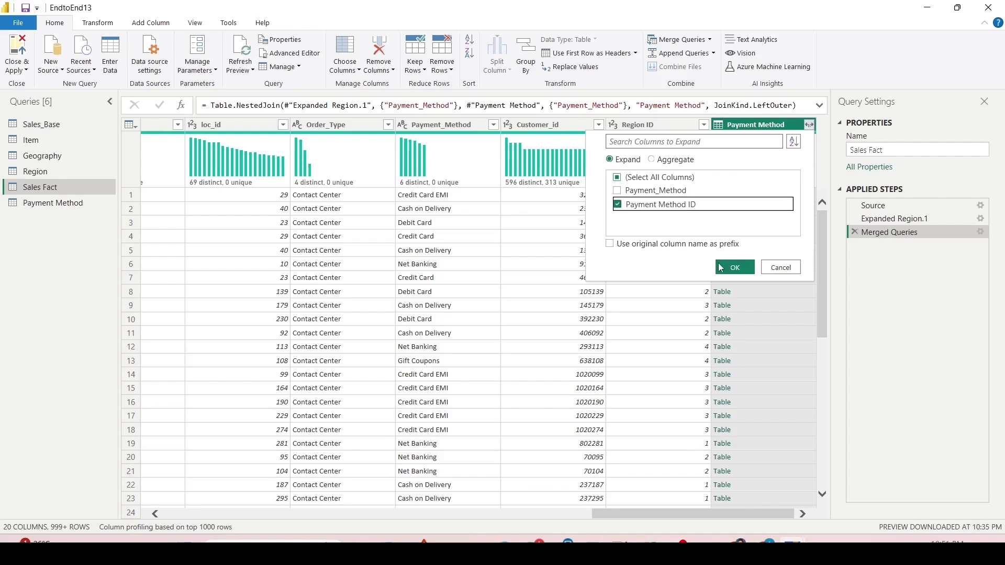
click(737, 269)
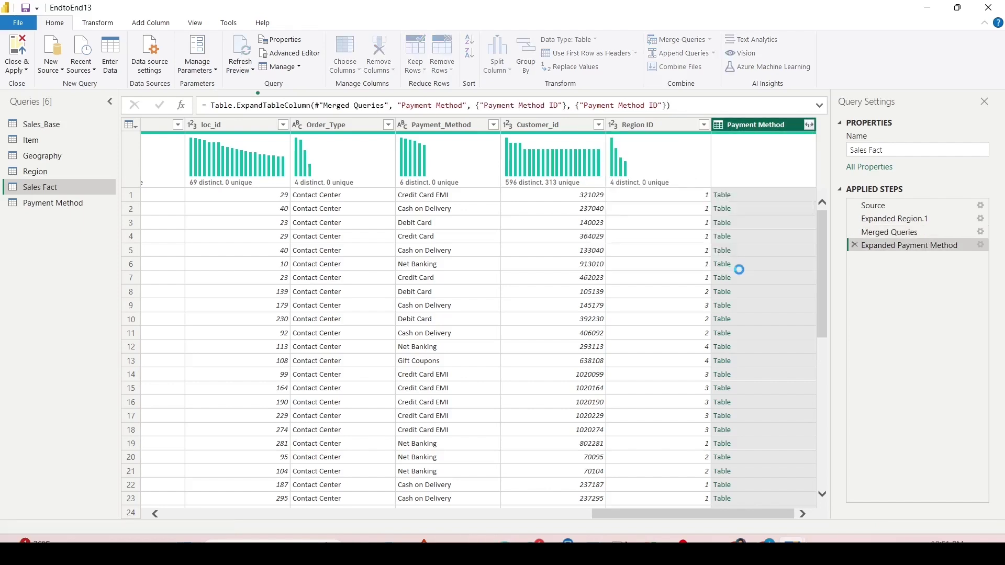
Step: Apply the query changes and return to the report
click(77, 124)
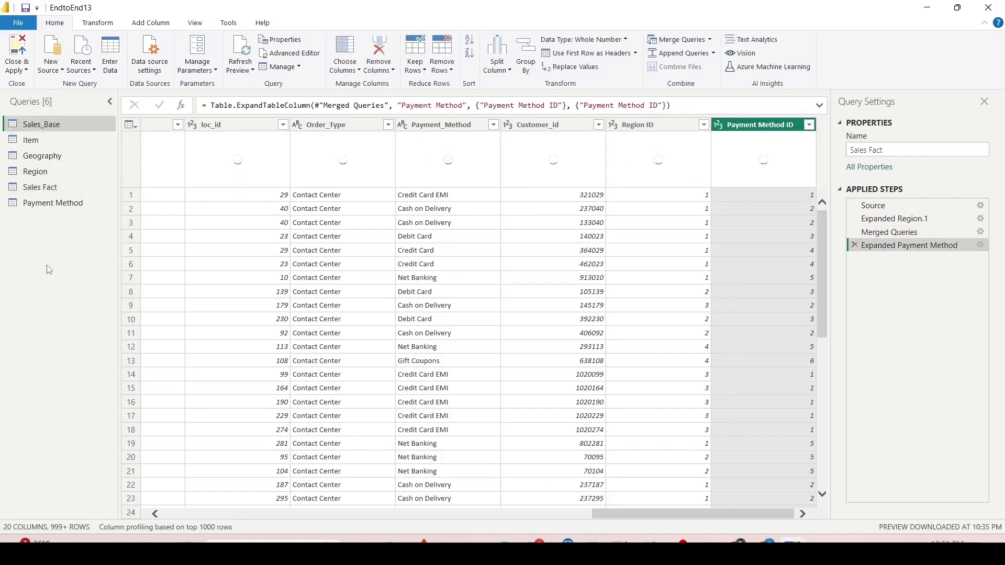
click(9, 73)
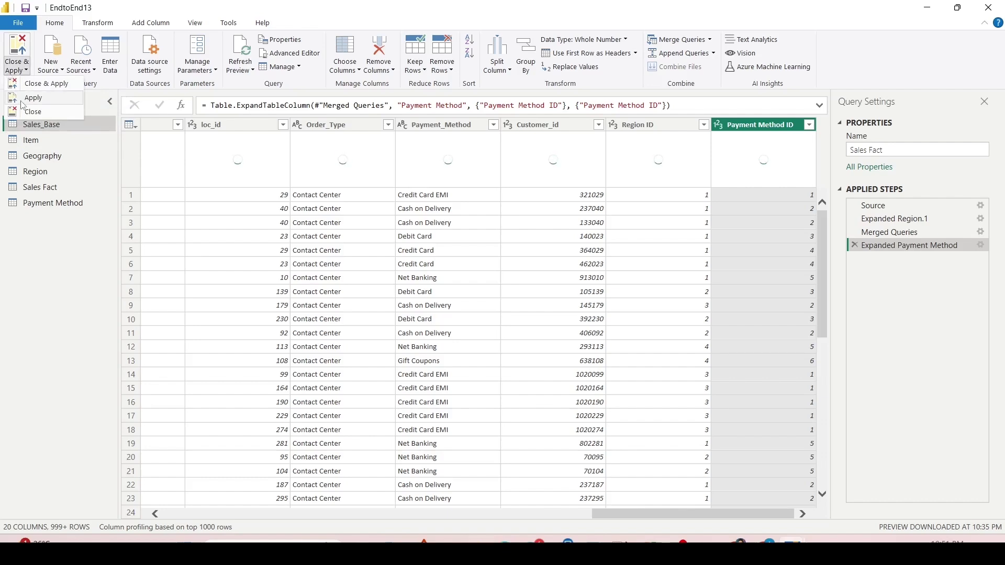
click(62, 150)
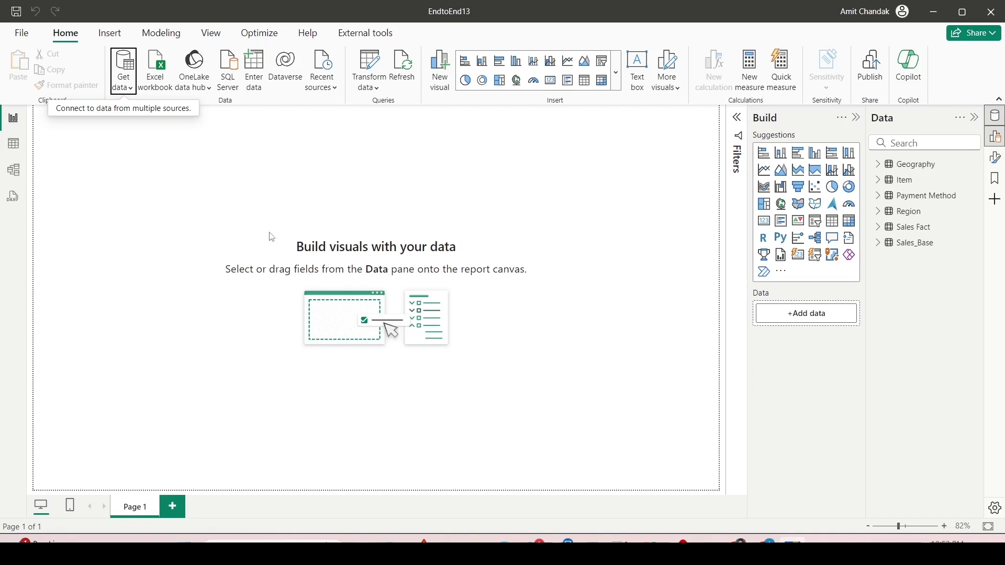
Step: In the model view, delete the relationships linking Sales Fact to Payment Method and to Region
click(18, 177)
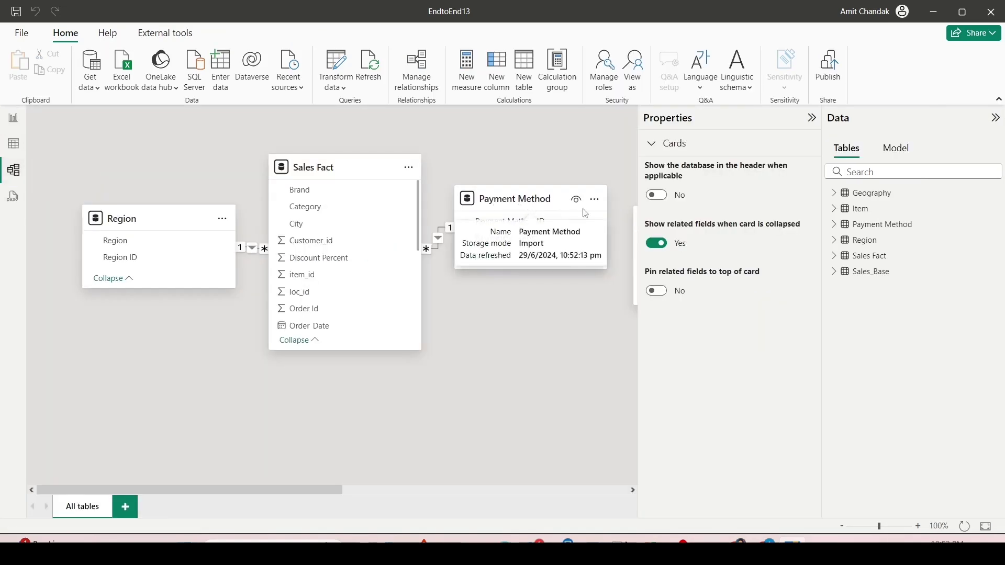
drag(146, 211, 140, 161)
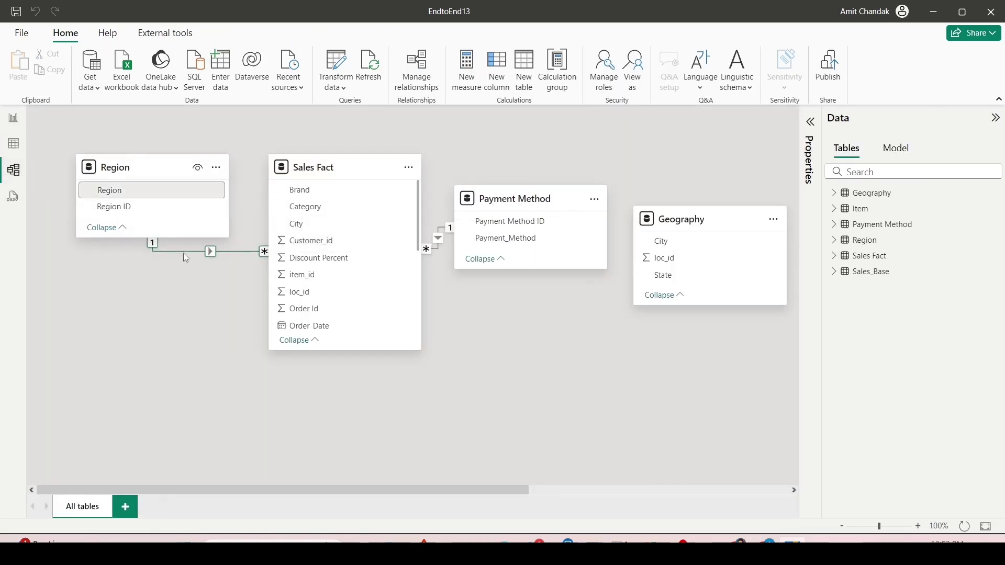
click(183, 252)
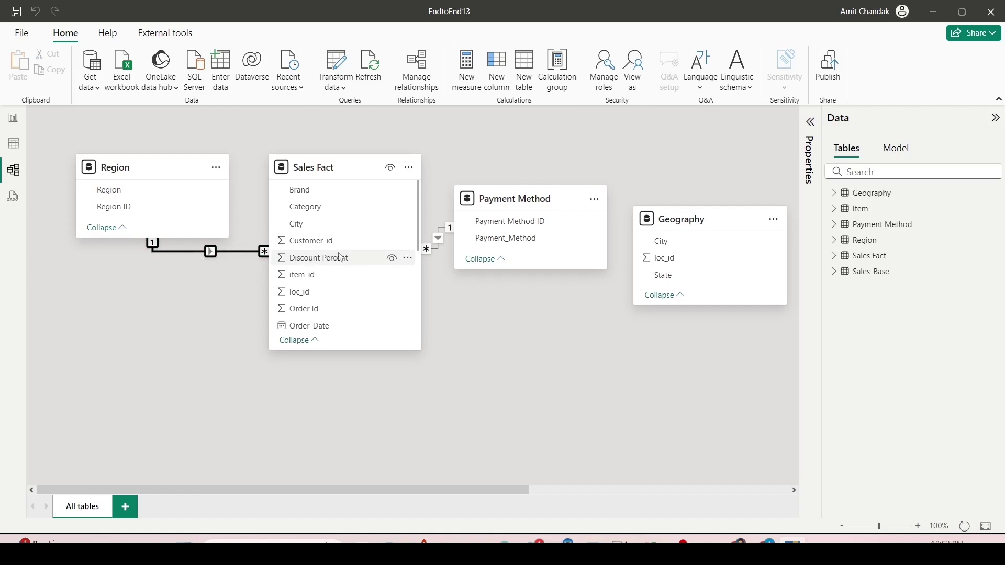
click(440, 252)
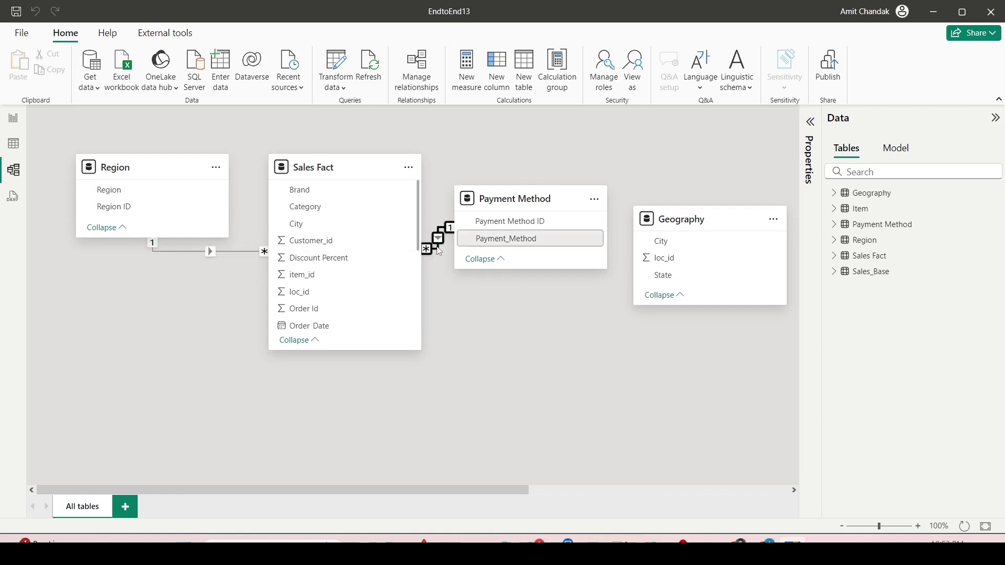
key(Delete)
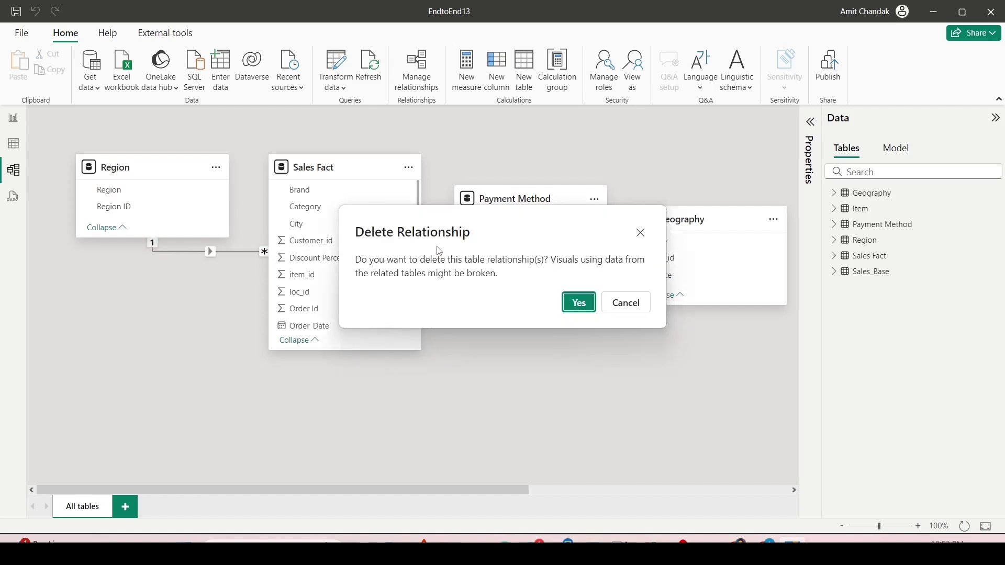
click(574, 304)
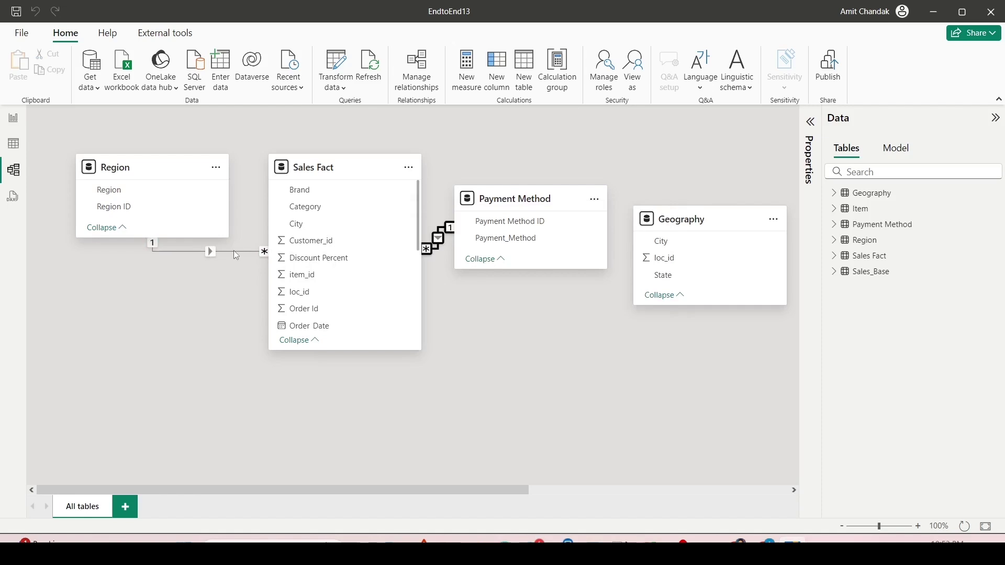
click(236, 251)
click(238, 260)
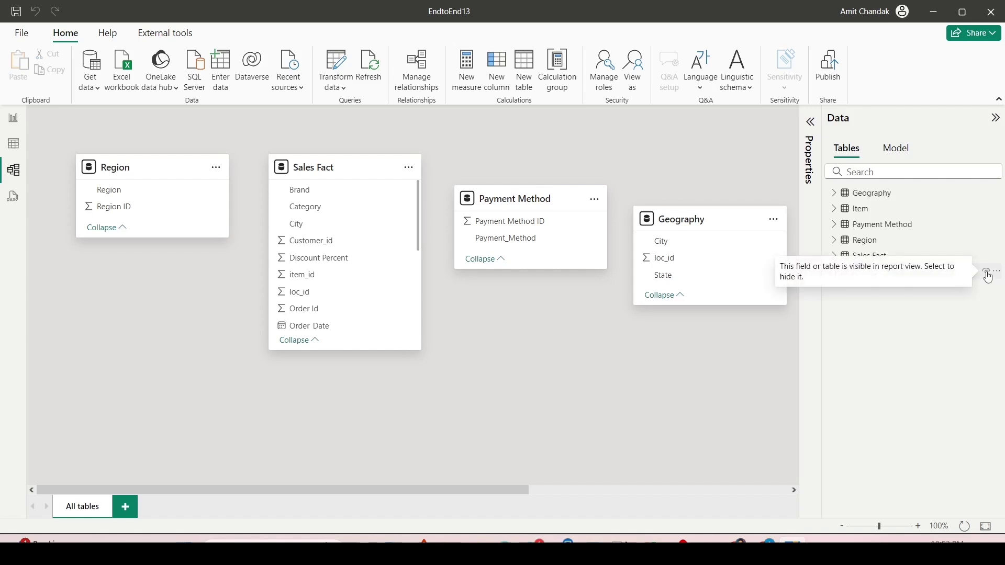
Step: Hide Sales_Base from report view and arrange the Payment Method, Geography and Item tables around Sales Fact
click(996, 273)
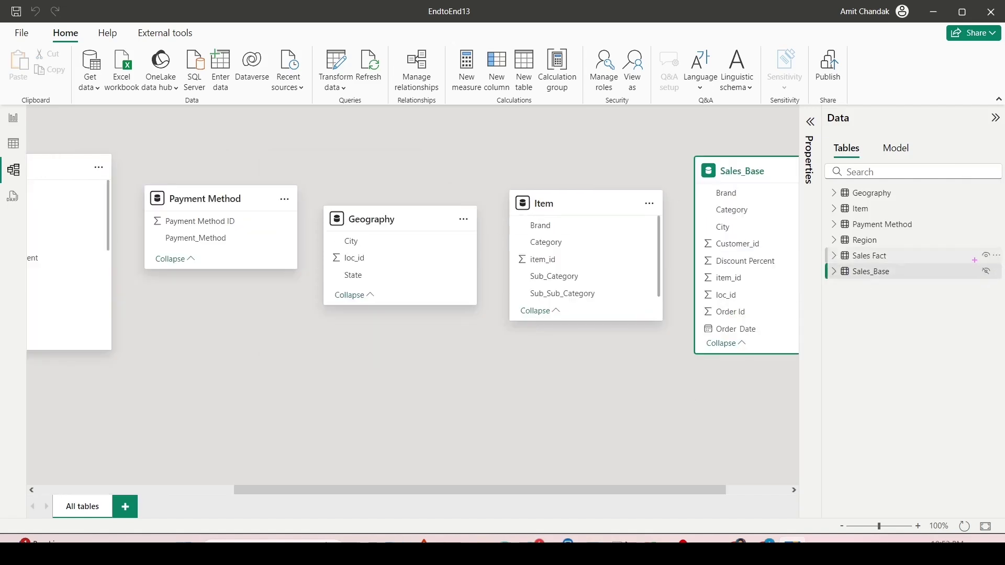
click(986, 271)
drag(336, 490, 201, 445)
drag(425, 212, 419, 180)
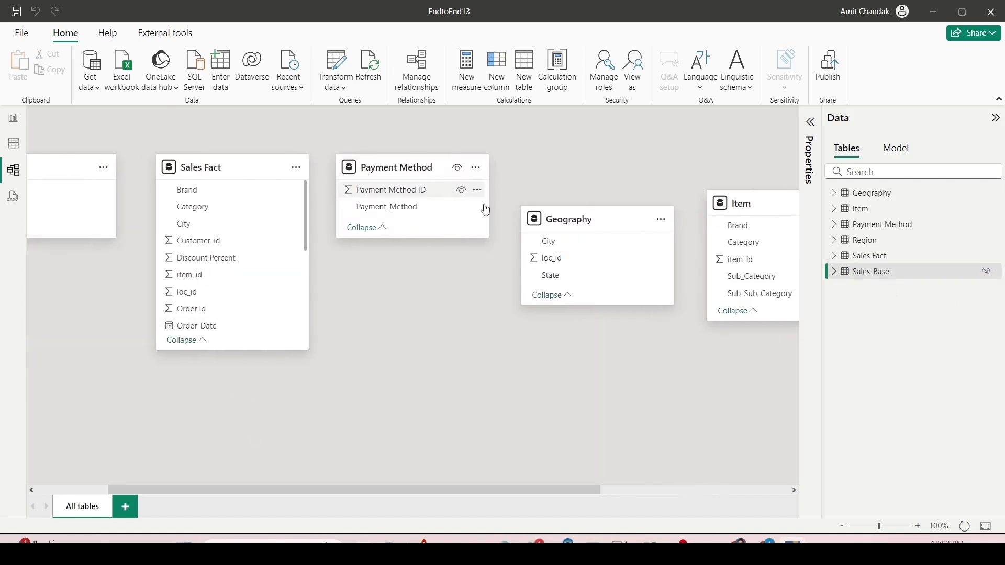
drag(607, 219, 63, 340)
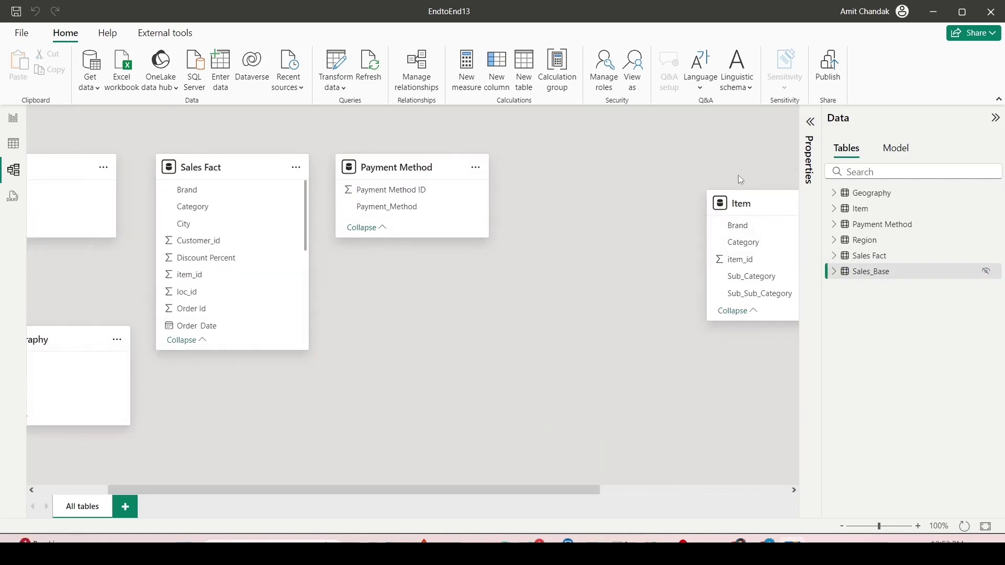
drag(784, 196, 567, 275)
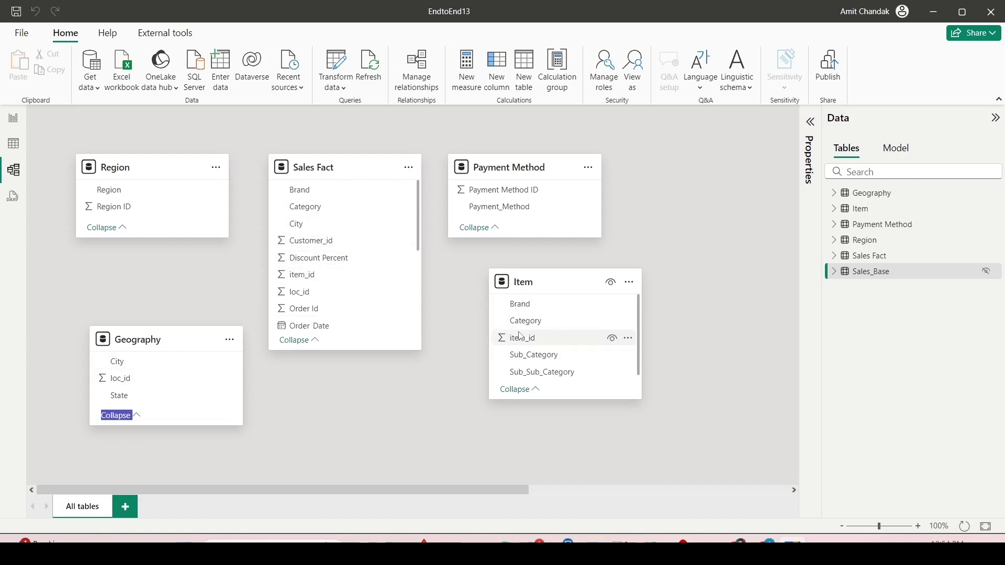
Step: Create an active many-to-one relationship from Sales Fact to Item on item_id with single cross-filter direction
click(552, 336)
drag(306, 297, 509, 346)
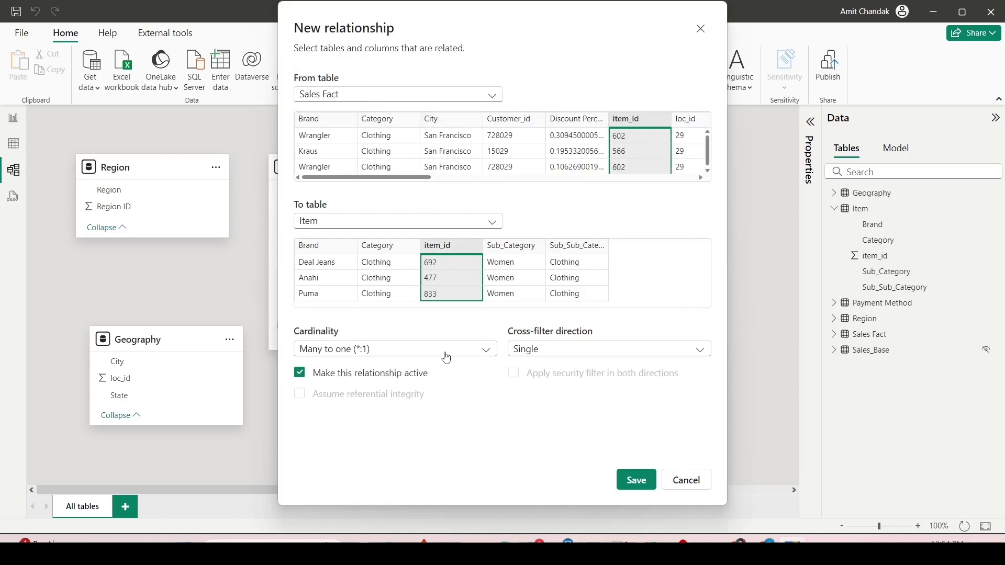
click(635, 479)
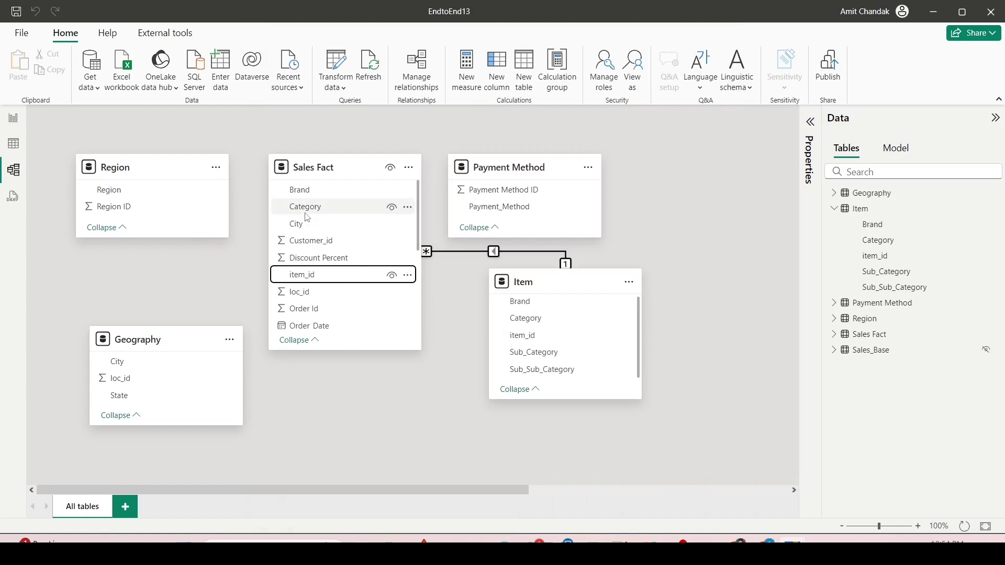
Step: Relate Sales Fact to Region on Region ID and to Payment Method on Payment Method ID, both with single cross-filter direction
scroll(309, 266, down, 5)
drag(310, 266, 131, 208)
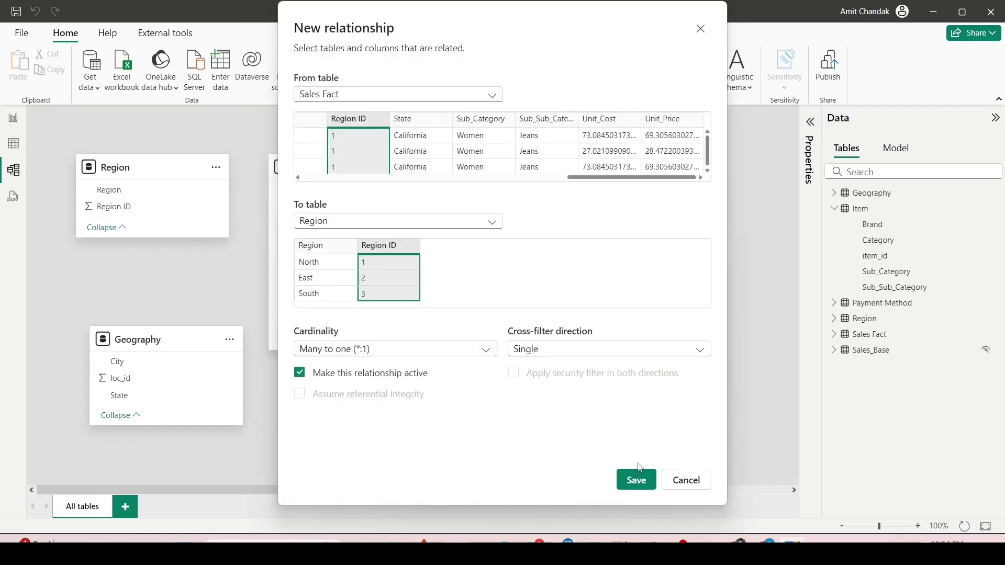
click(636, 479)
drag(500, 190, 339, 202)
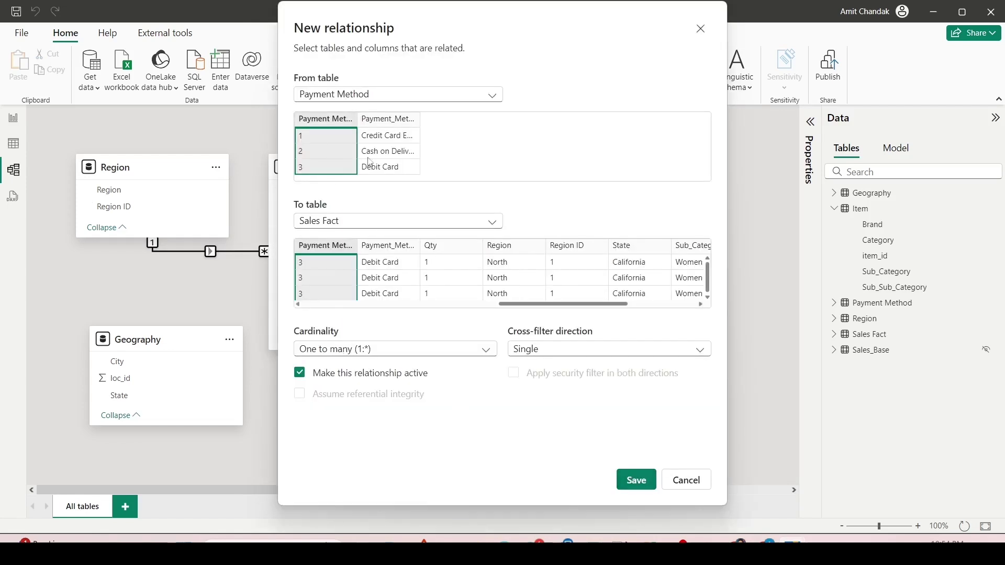
click(638, 479)
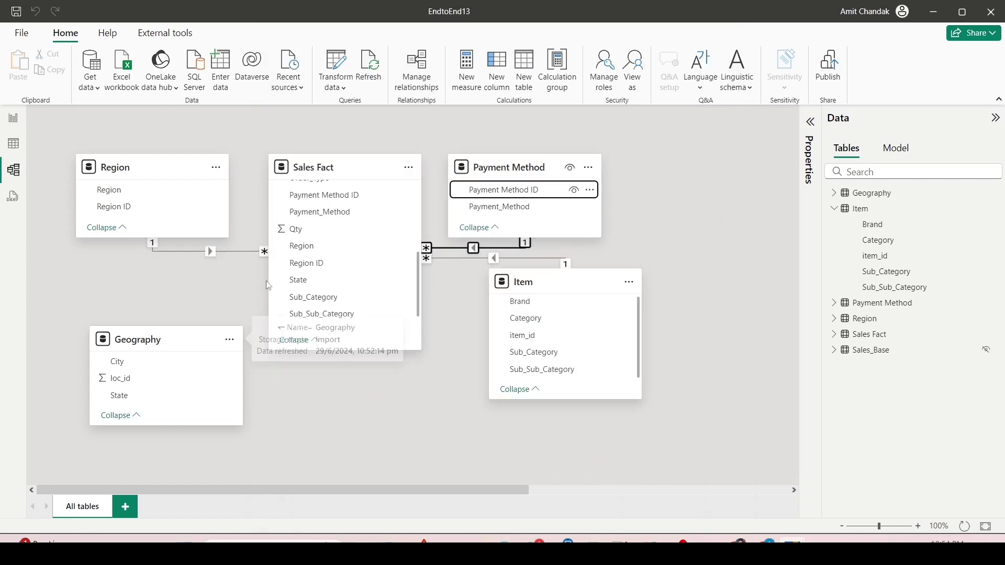
Step: Create a one-to-many relationship from Geography to Sales Fact on loc_id and save the file
scroll(314, 283, down, 2)
scroll(314, 294, up, 5)
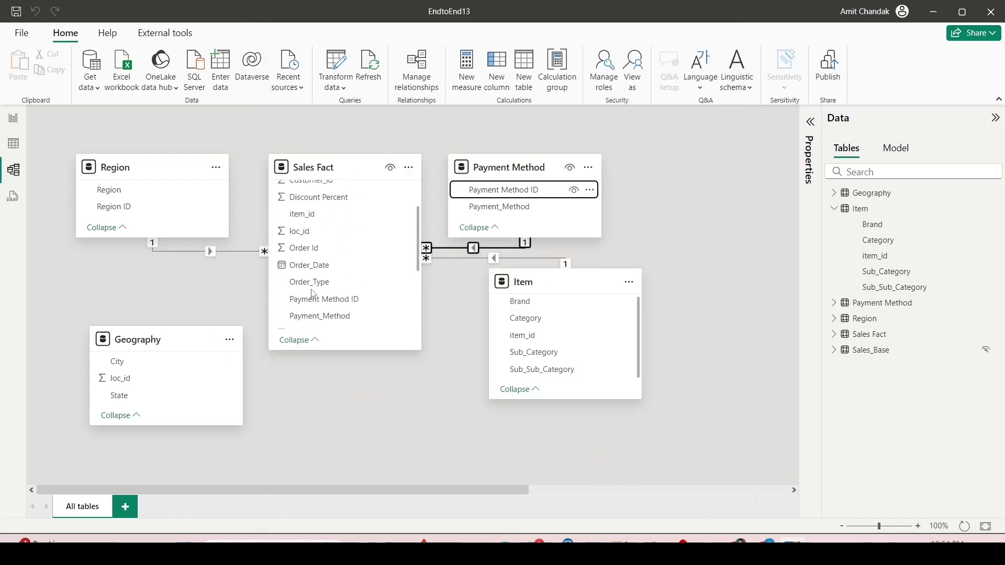
drag(135, 378, 309, 292)
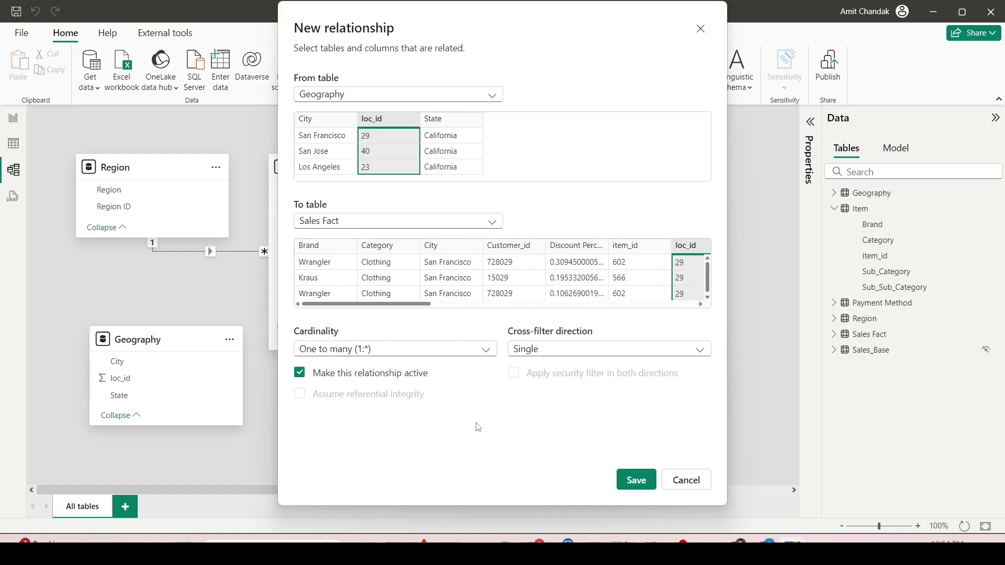
click(633, 476)
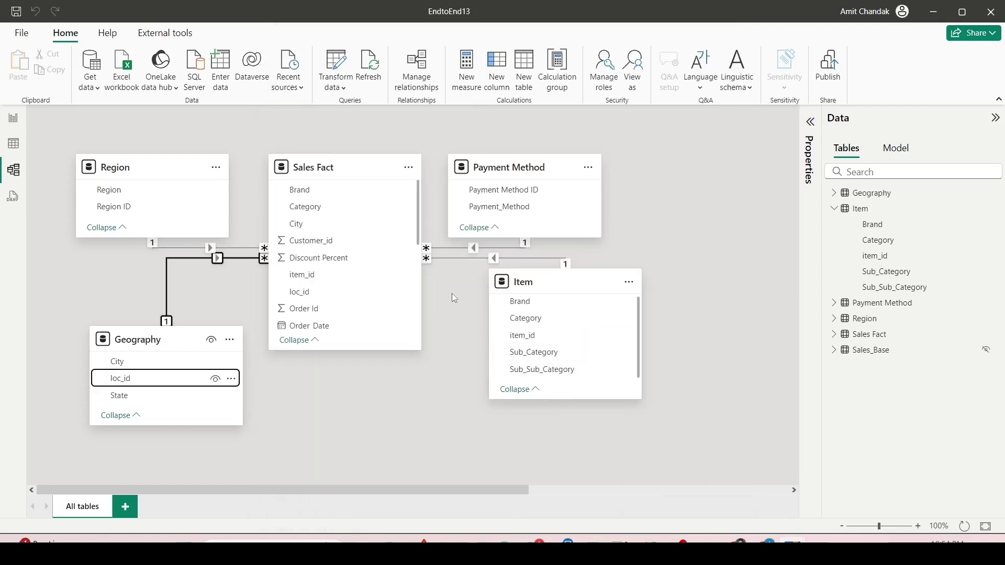
click(16, 11)
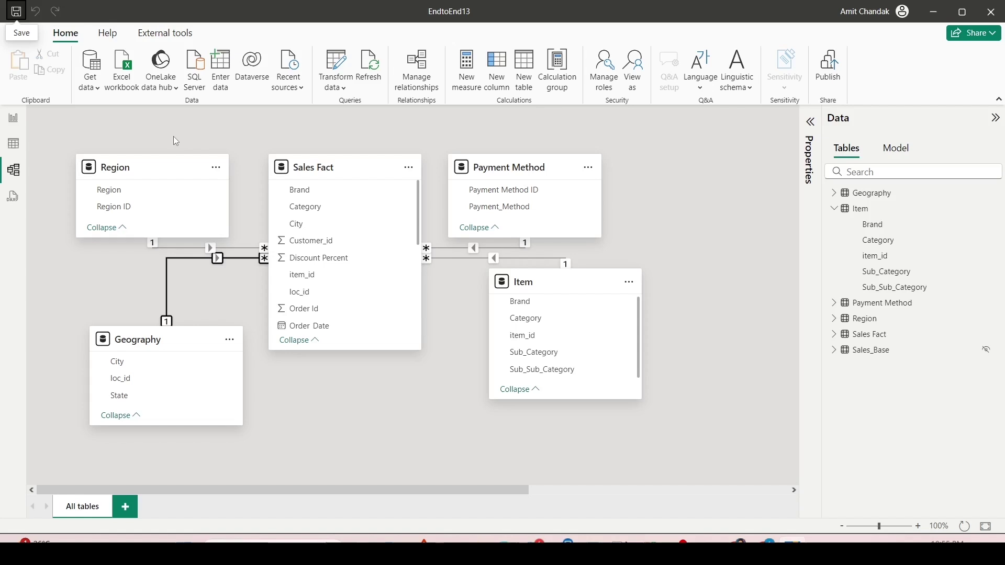
Step: Add a table visual with the Item table's Brand field to the report page and enlarge it
click(13, 118)
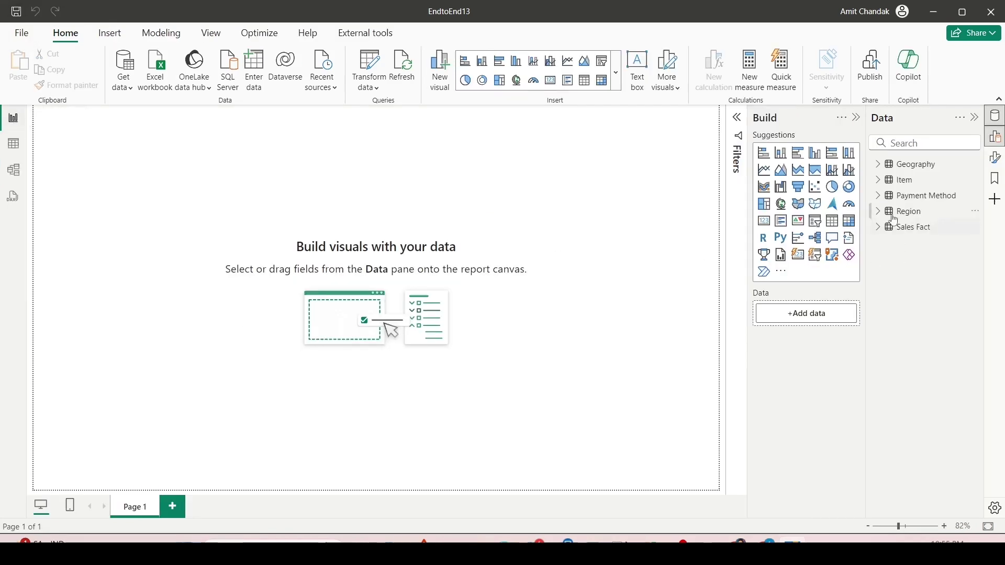
click(882, 181)
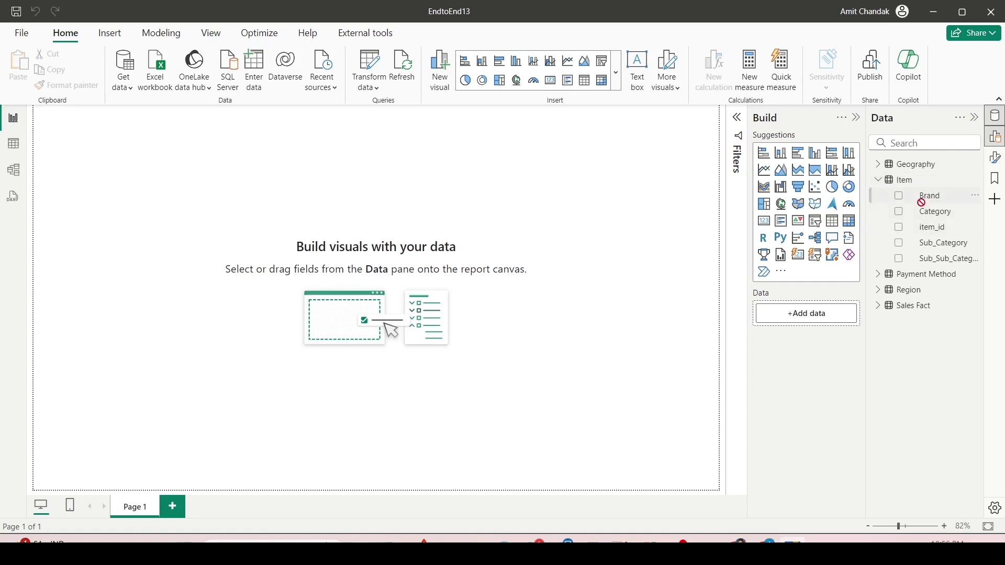
drag(926, 196, 213, 195)
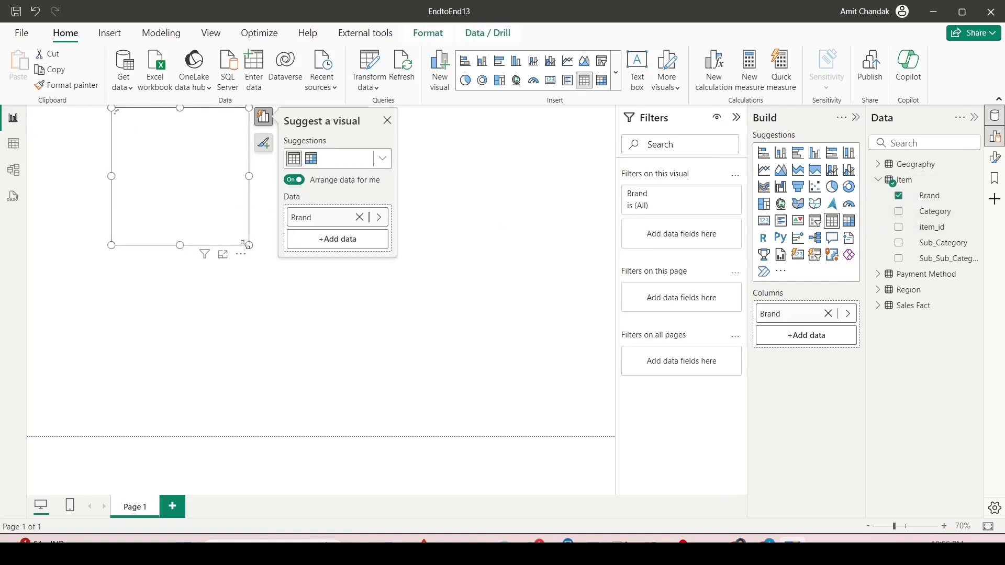
drag(250, 250, 375, 382)
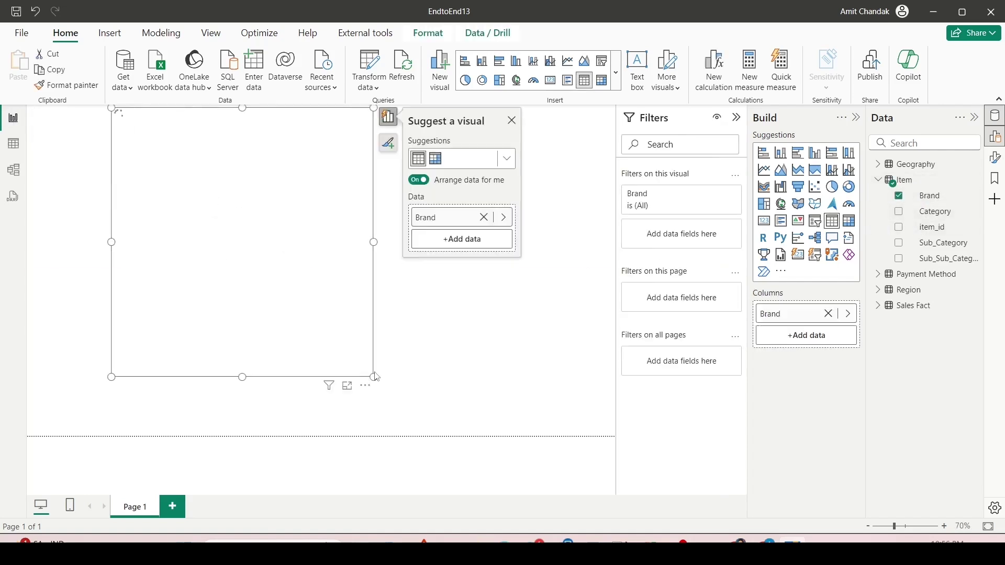